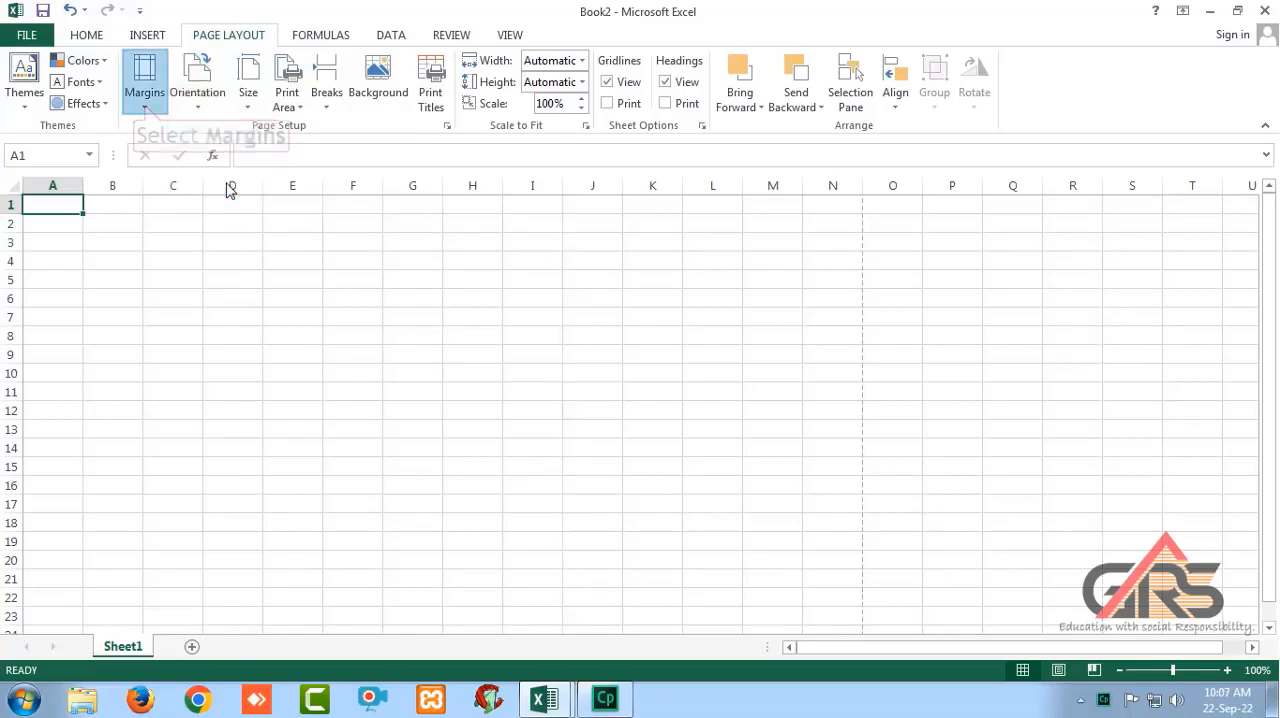
In the custom page margins, set the top, header and right margins to 0.5.
click(145, 105)
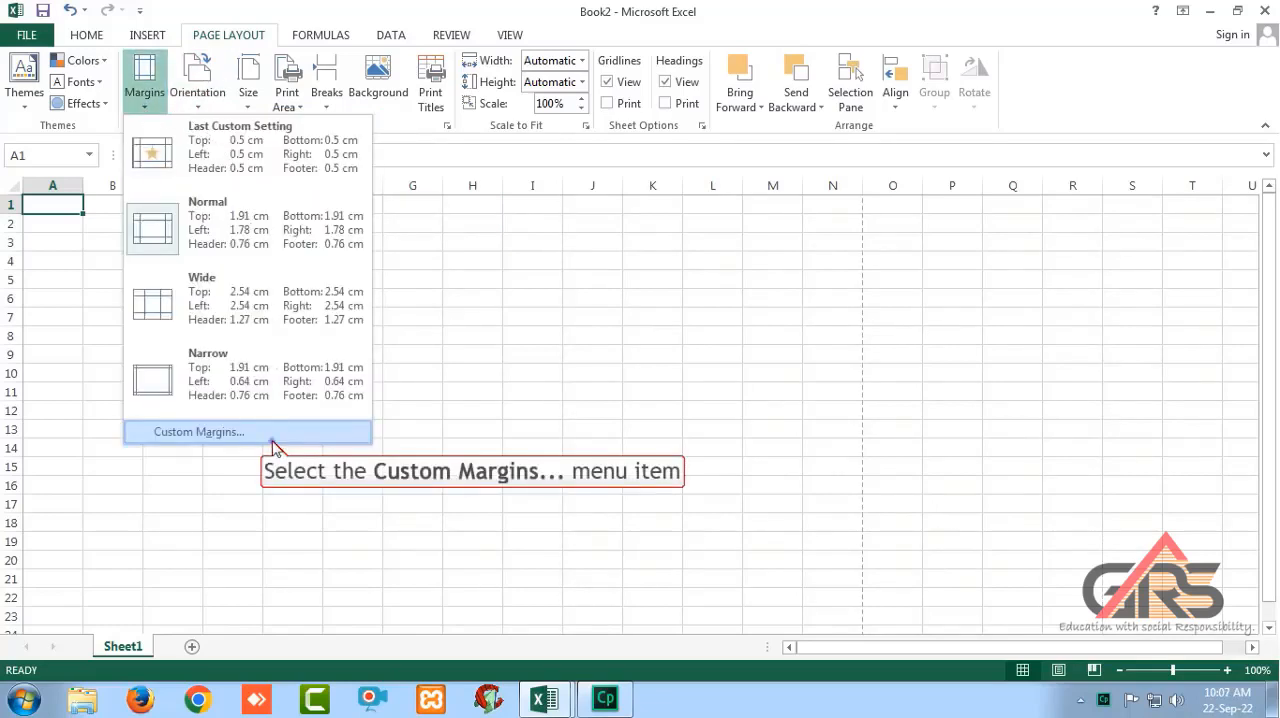
click(274, 440)
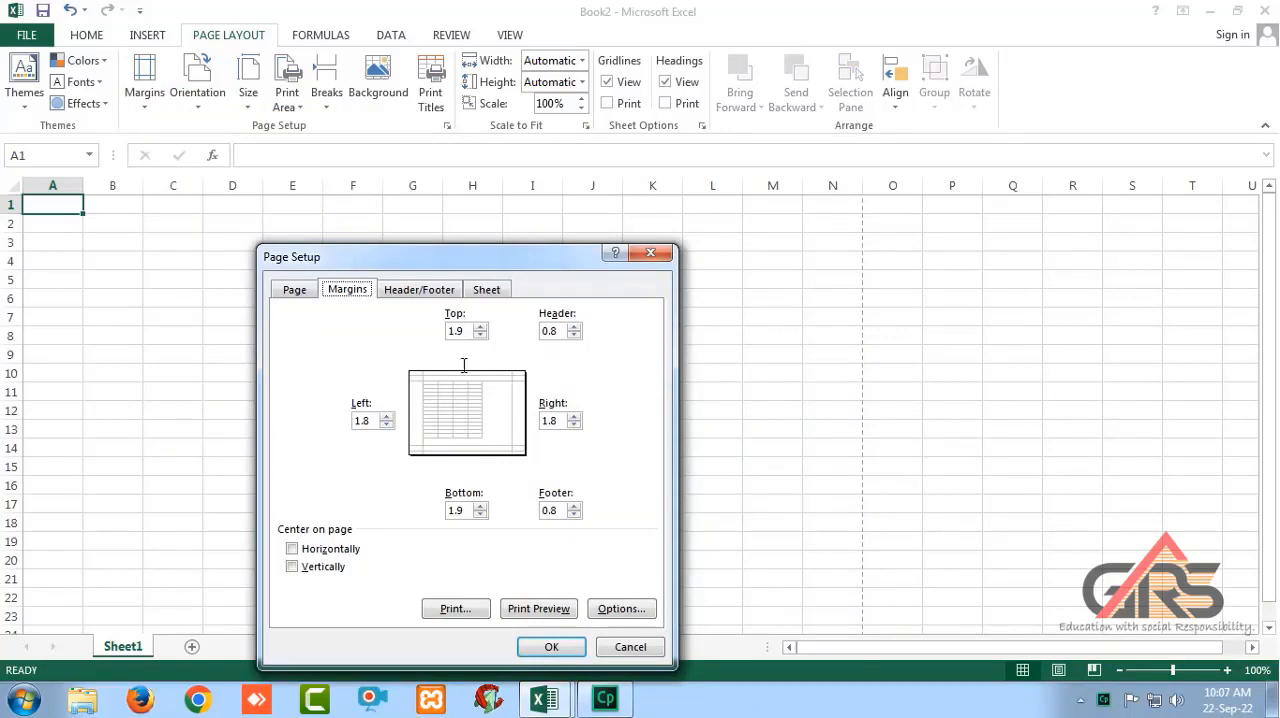
drag(471, 329, 364, 344)
text(0.5)
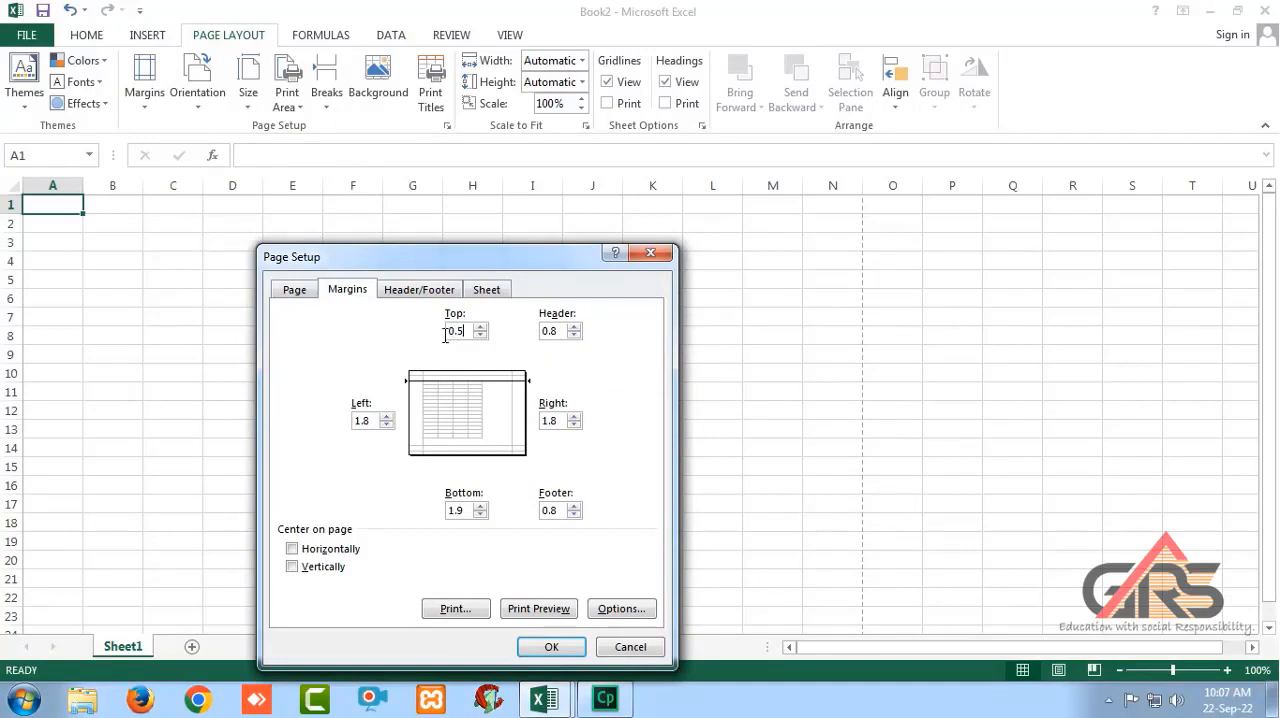
double_click(553, 333)
text(0.5)
double_click(553, 421)
text(0.5)
Set the left, bottom and footer margins to 0.5 and apply the page setup.
double_click(378, 421)
text(0.5)
double_click(457, 510)
text(0.5)
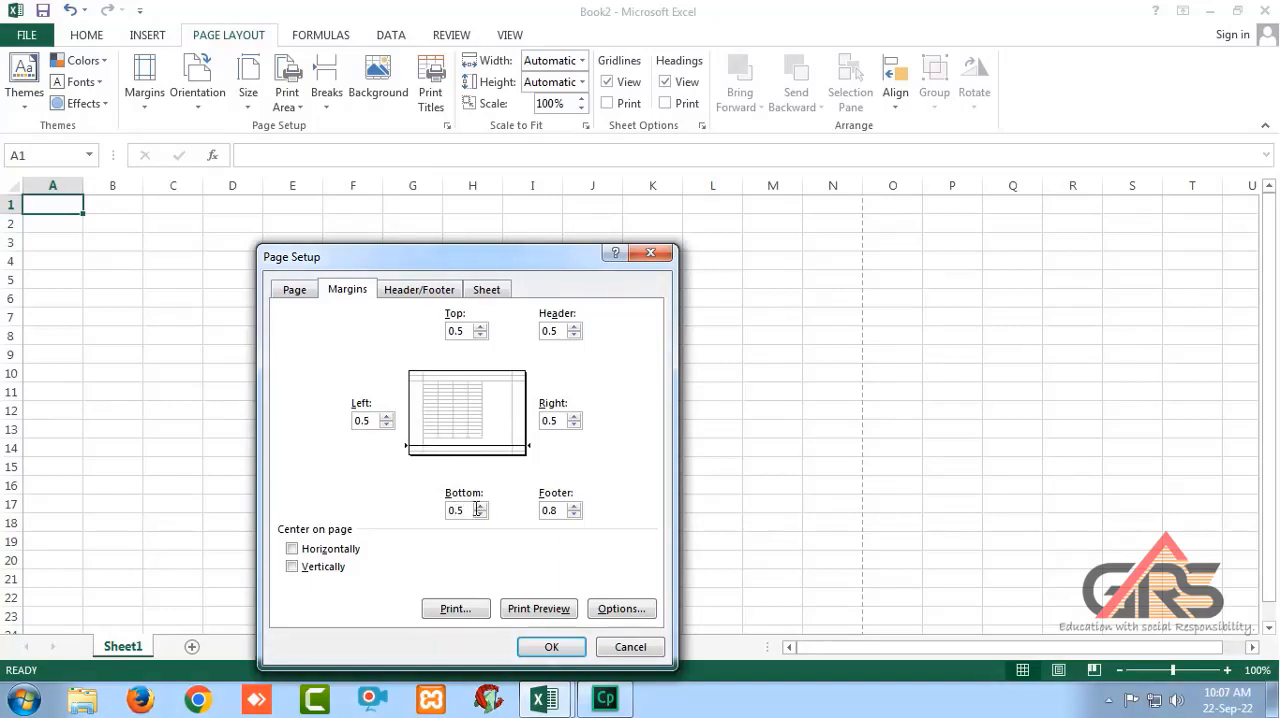
double_click(553, 511)
text(0.5)
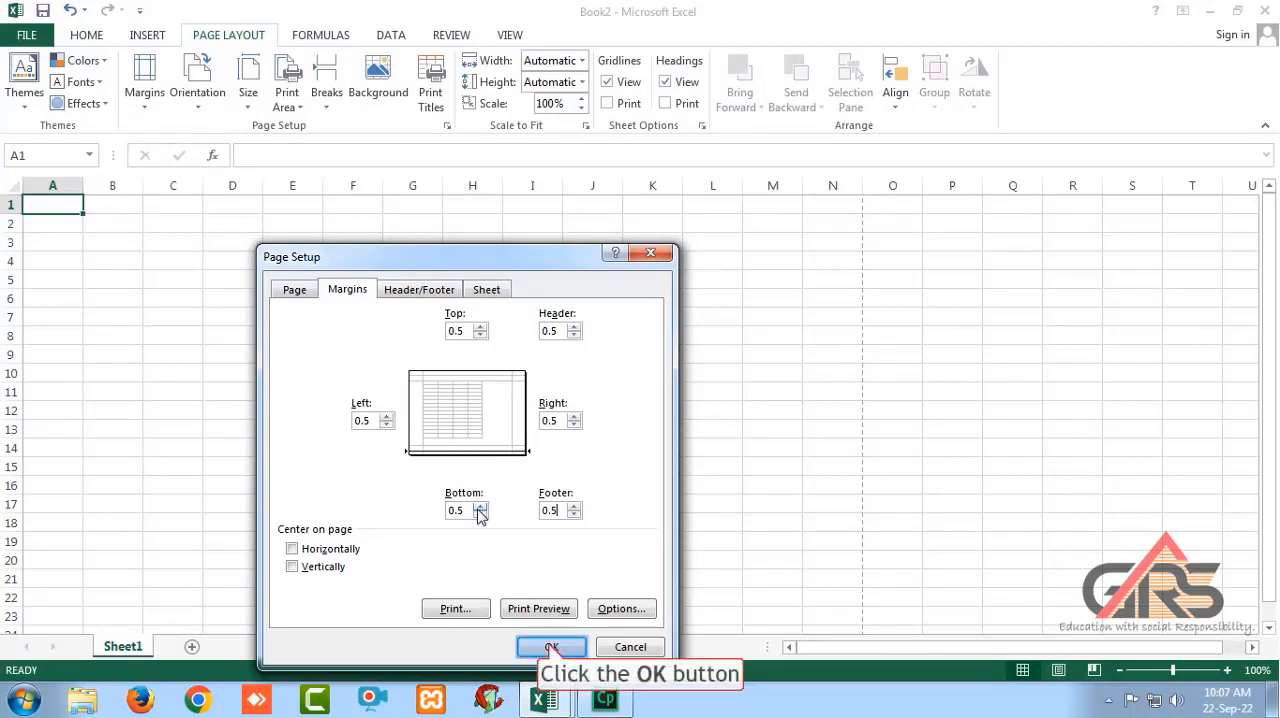
click(551, 645)
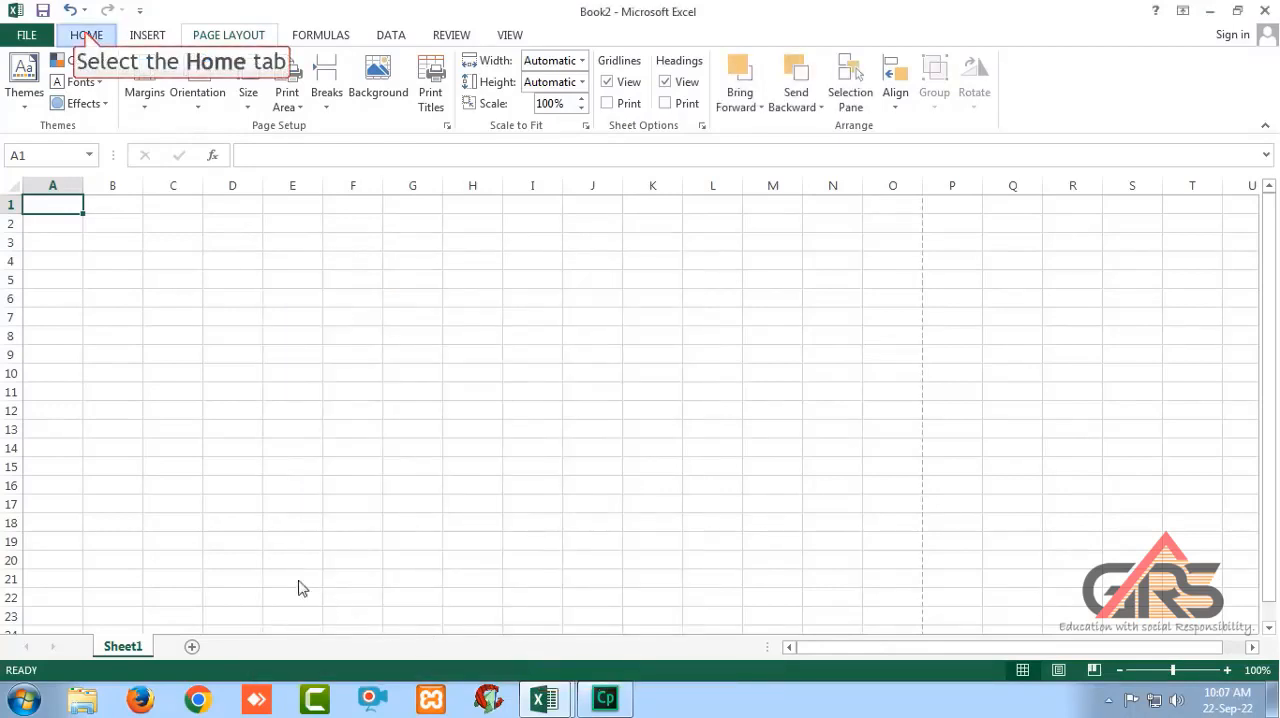
Select the cell range A1:O20.
click(86, 36)
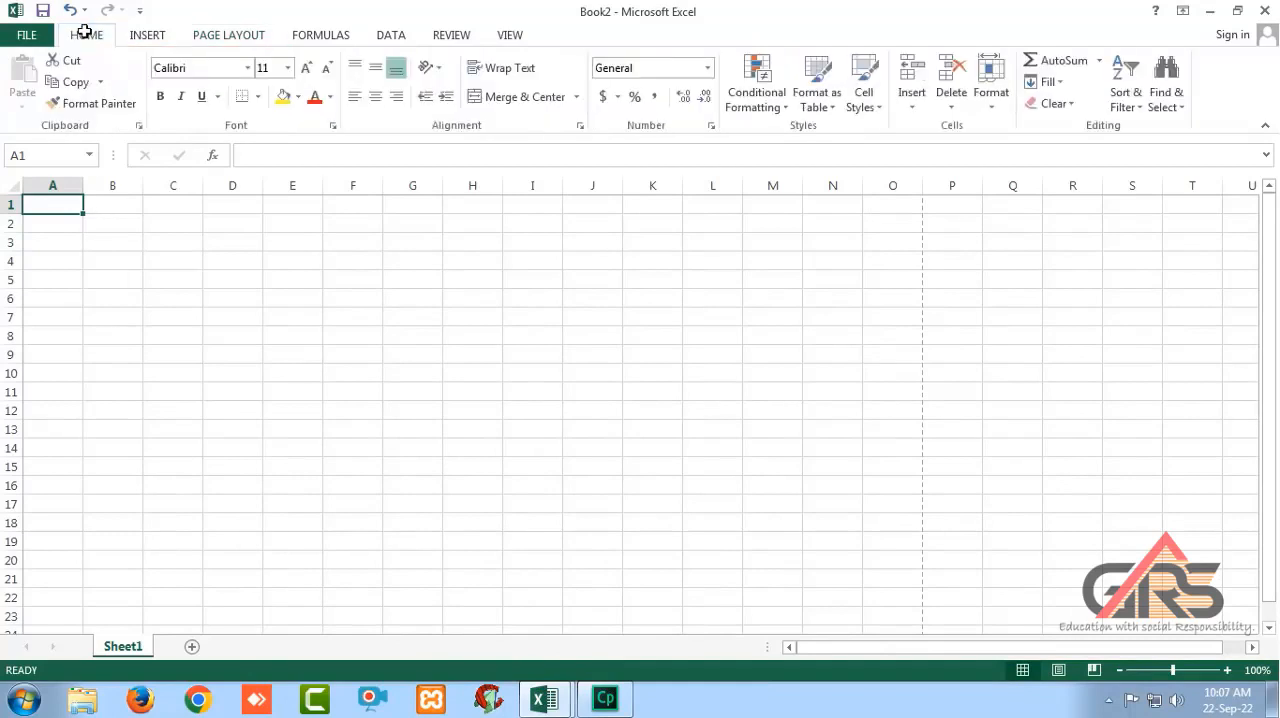
drag(54, 204, 895, 560)
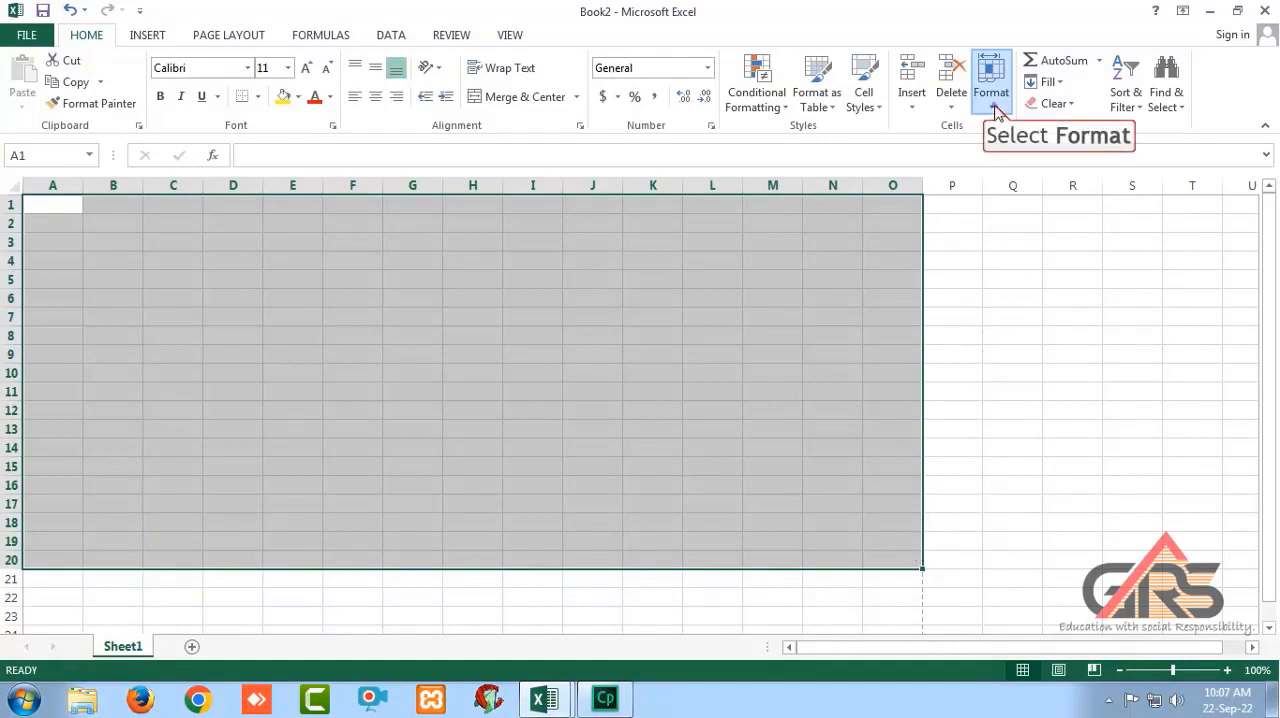
Try a row height of 50 on the selected rows and undo it.
click(994, 108)
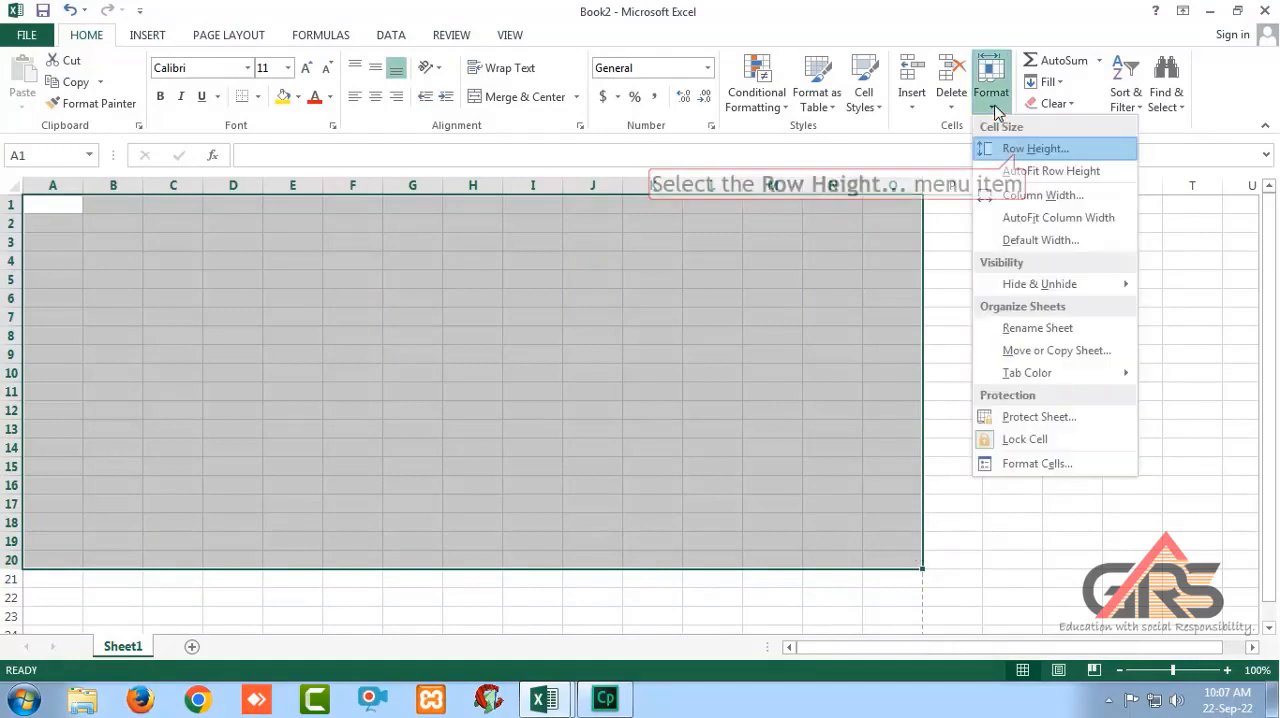
click(1016, 151)
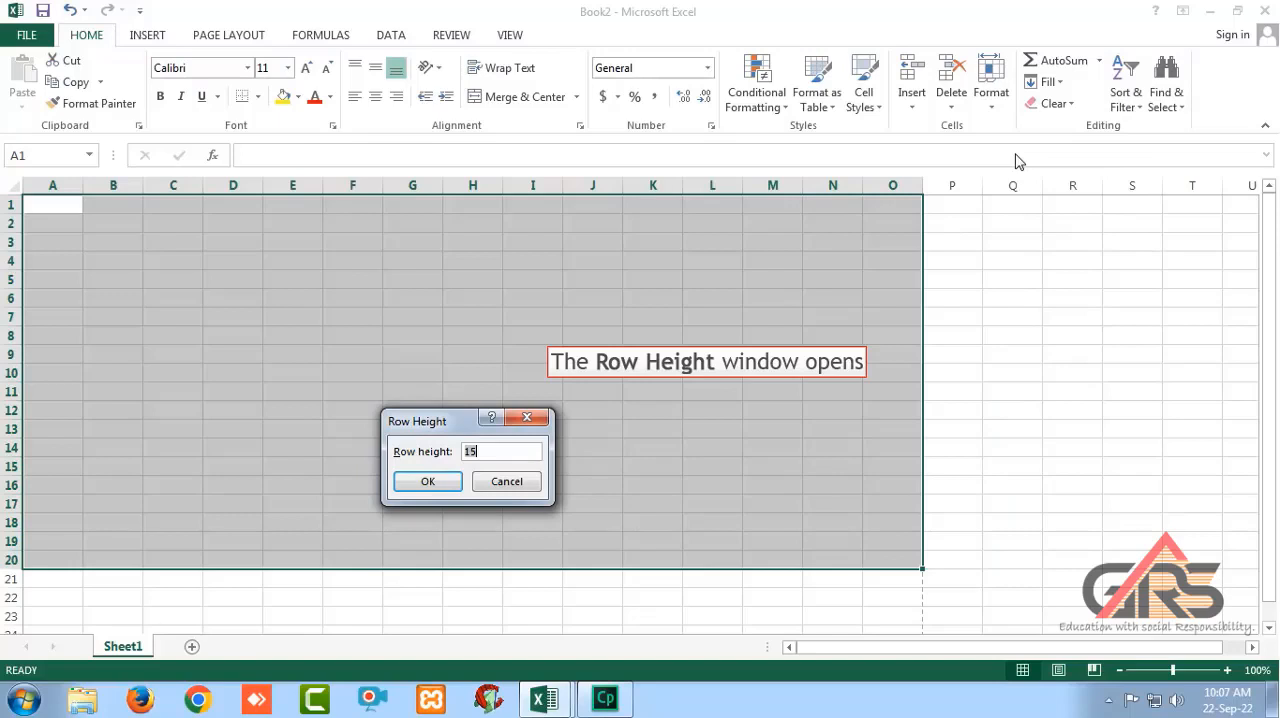
text(50)
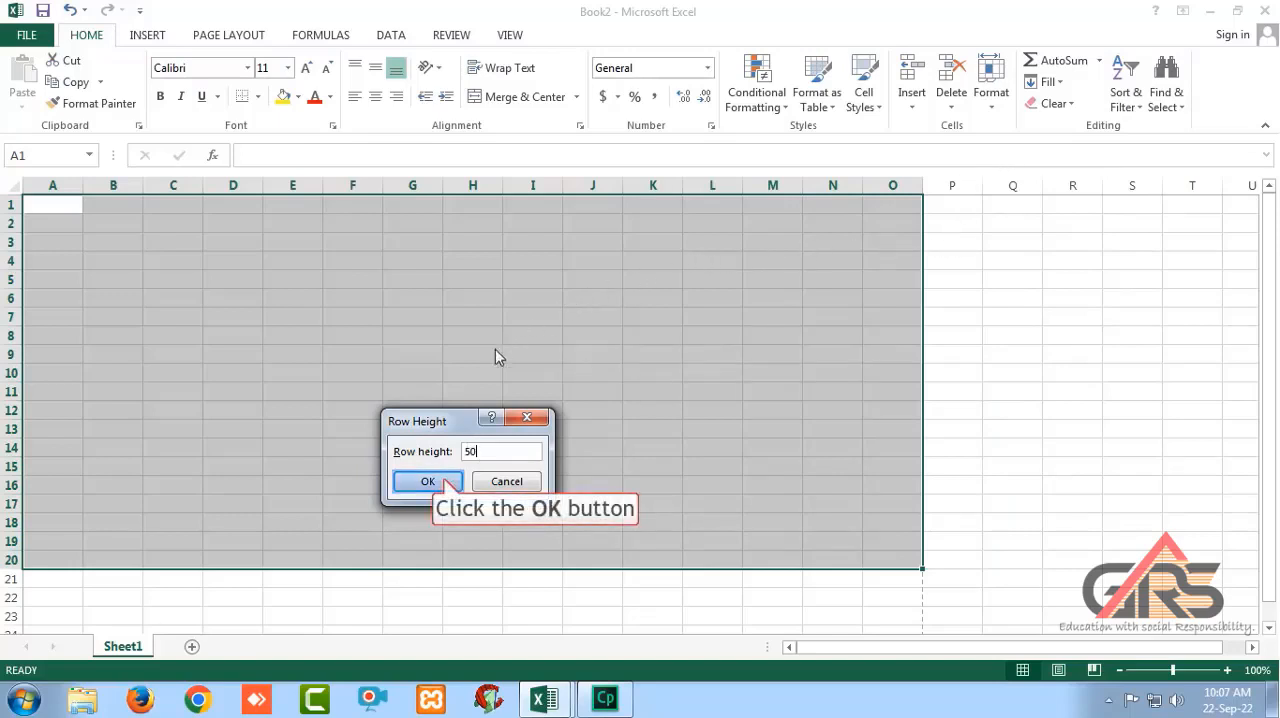
click(443, 483)
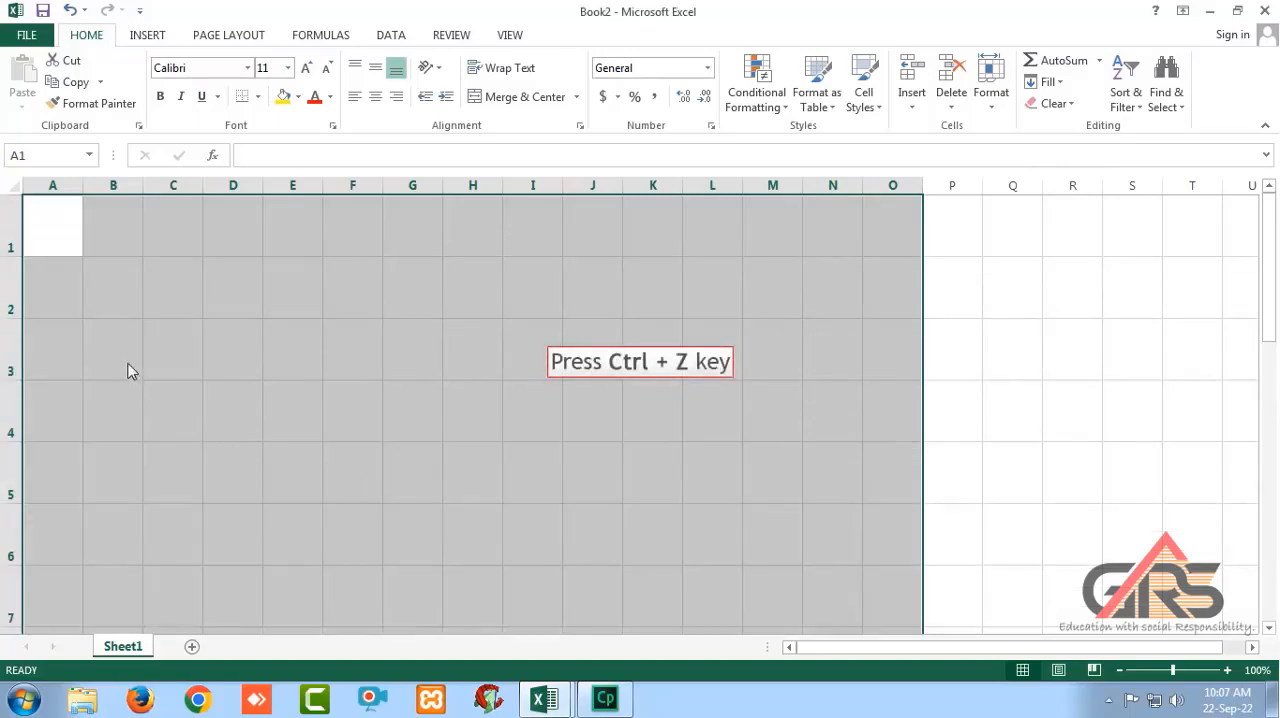
key(ctrl+z)
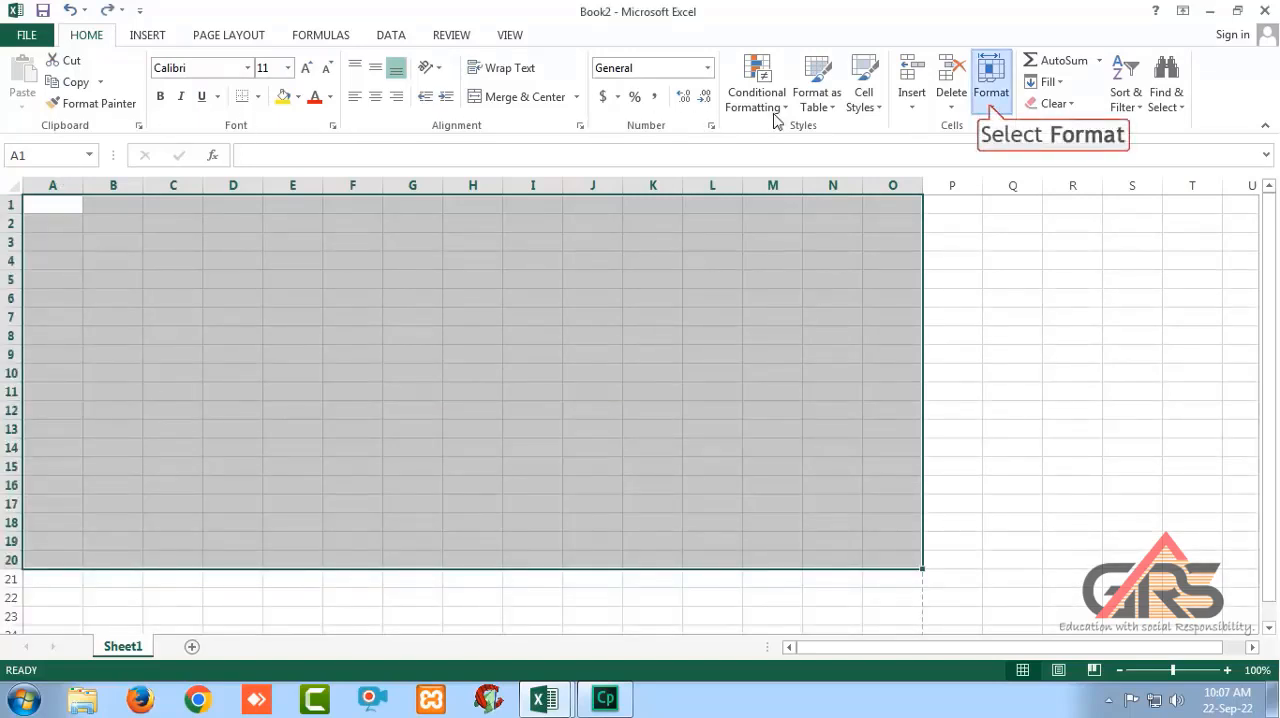
Set the row height of the selected rows 1 to 20 to 20.
click(991, 105)
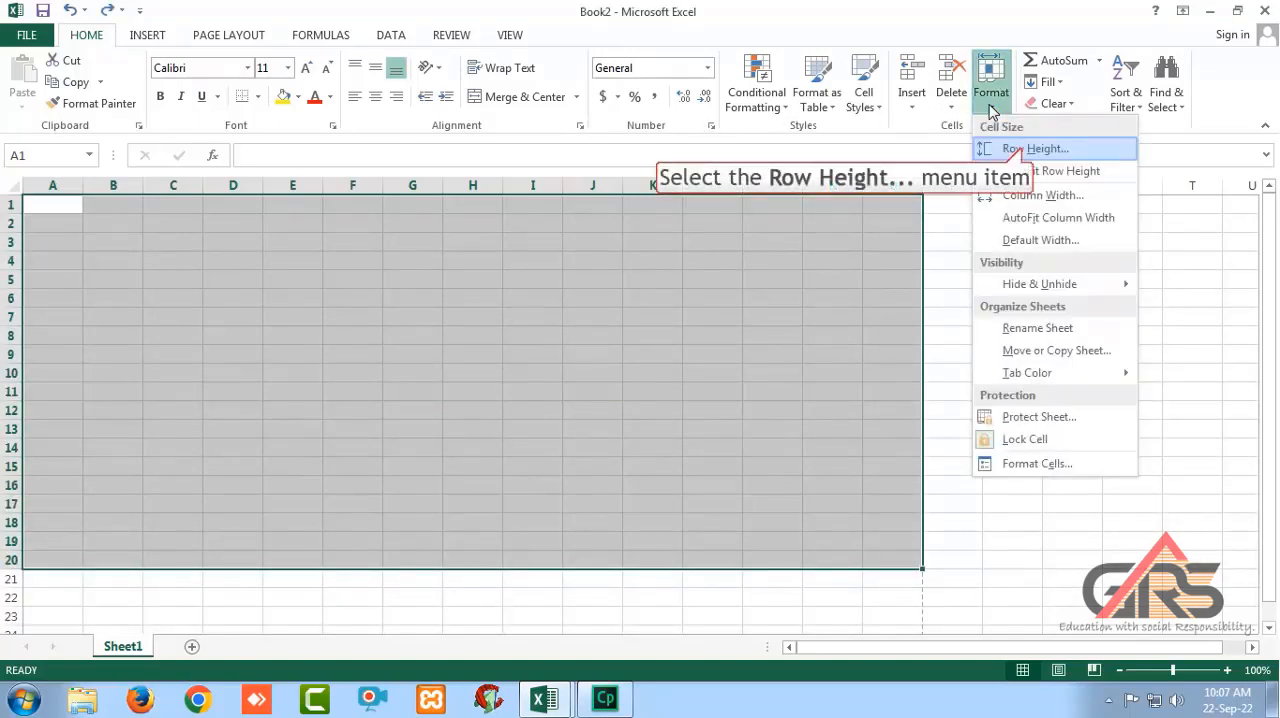
click(1027, 150)
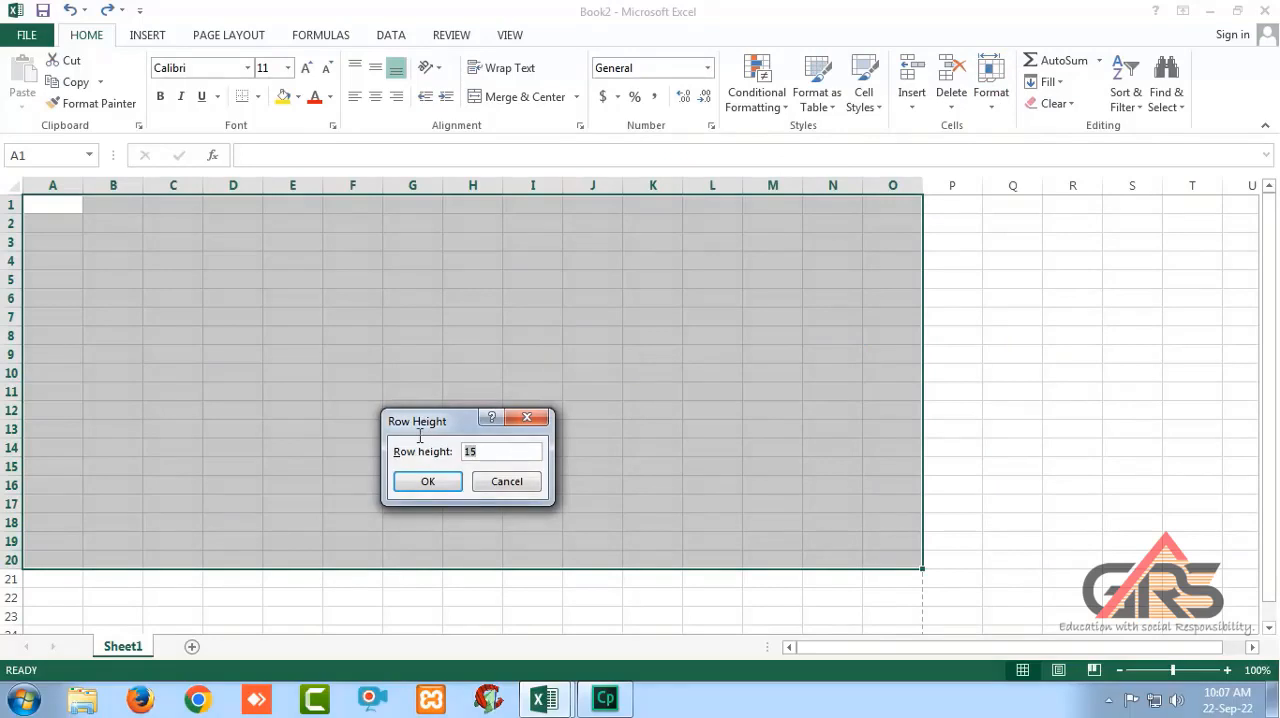
text(20)
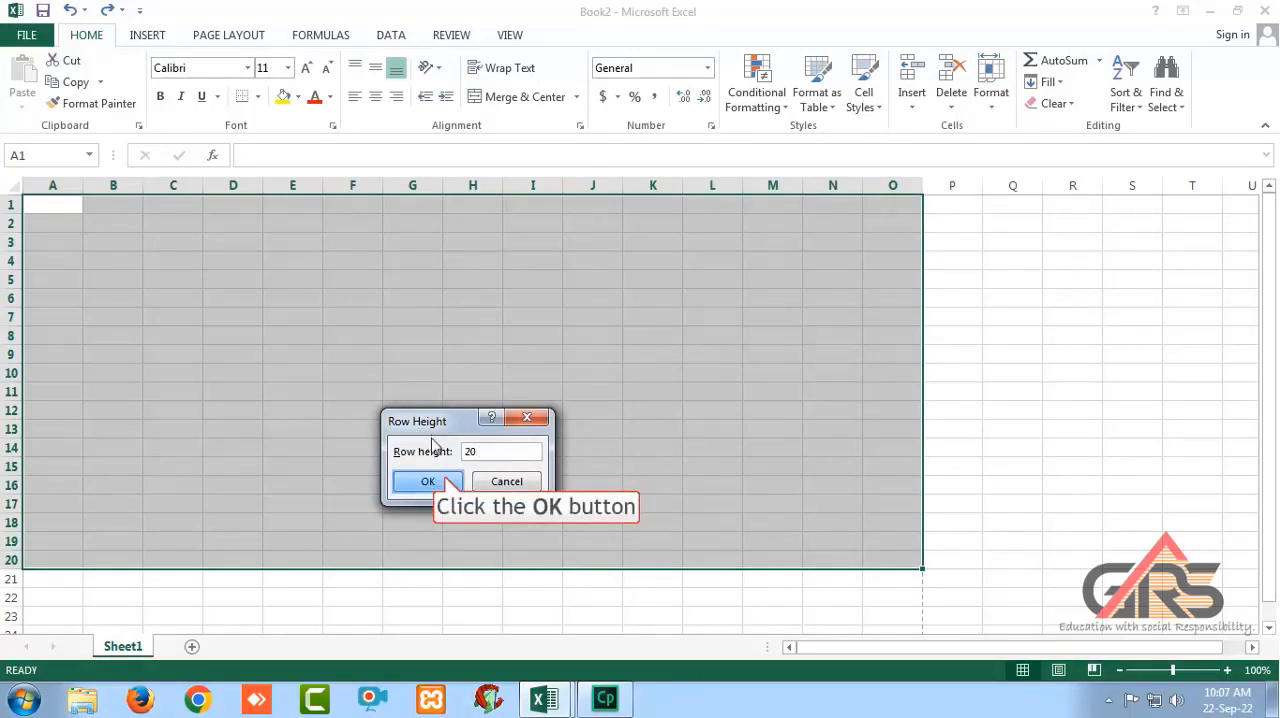
click(440, 482)
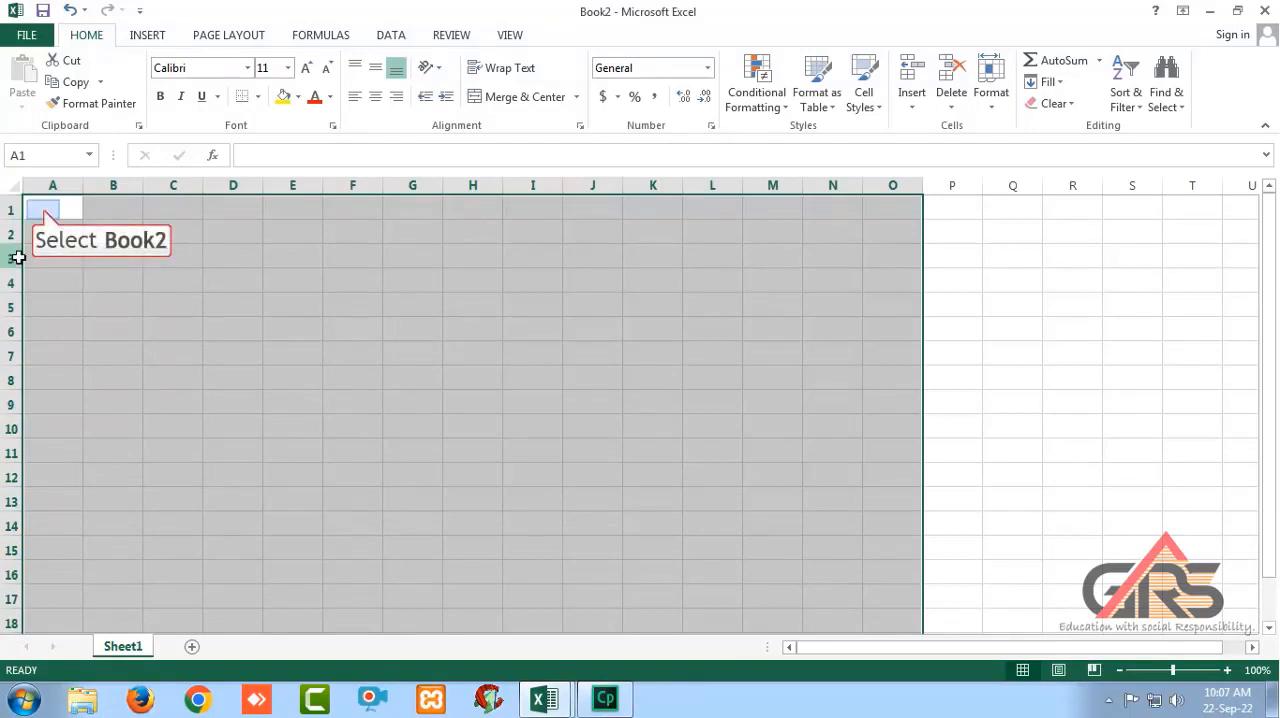
Enter the column headings "Register no." in A1 and "Student Name" in B1, correcting any misspelling.
click(43, 210)
text(Registe)
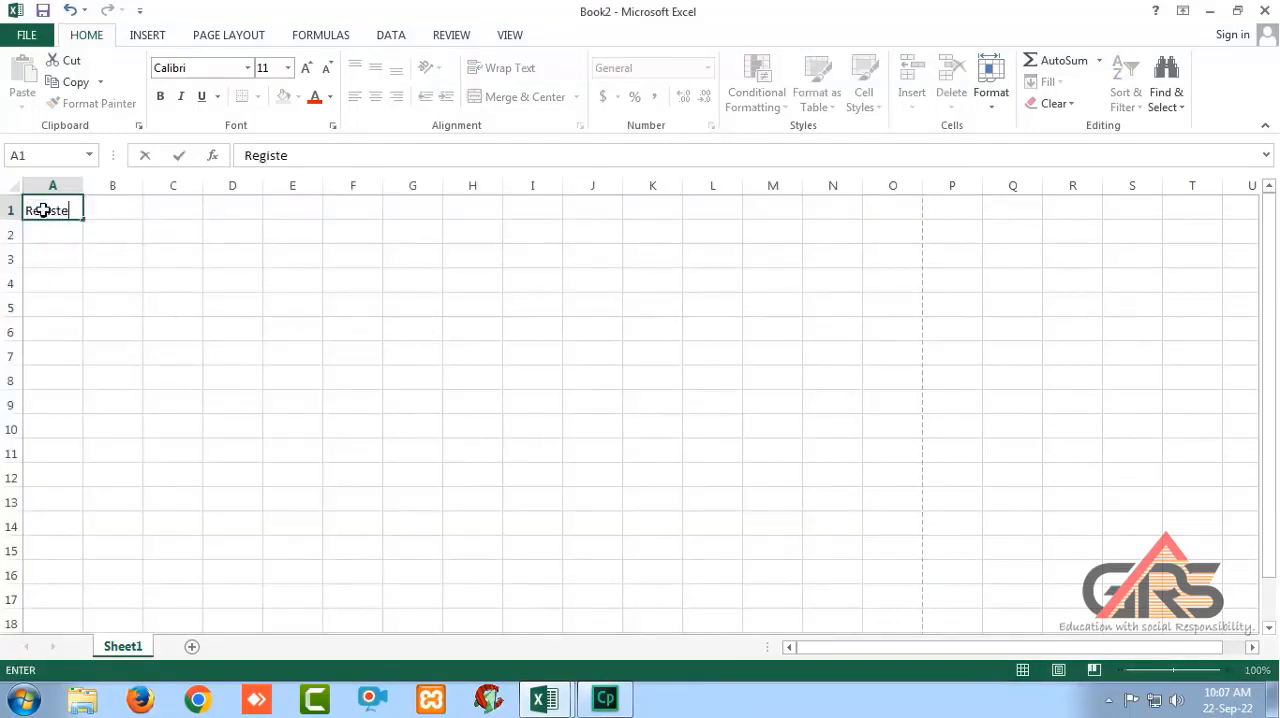
text(r no.)
key(Tab)
text(Stud)
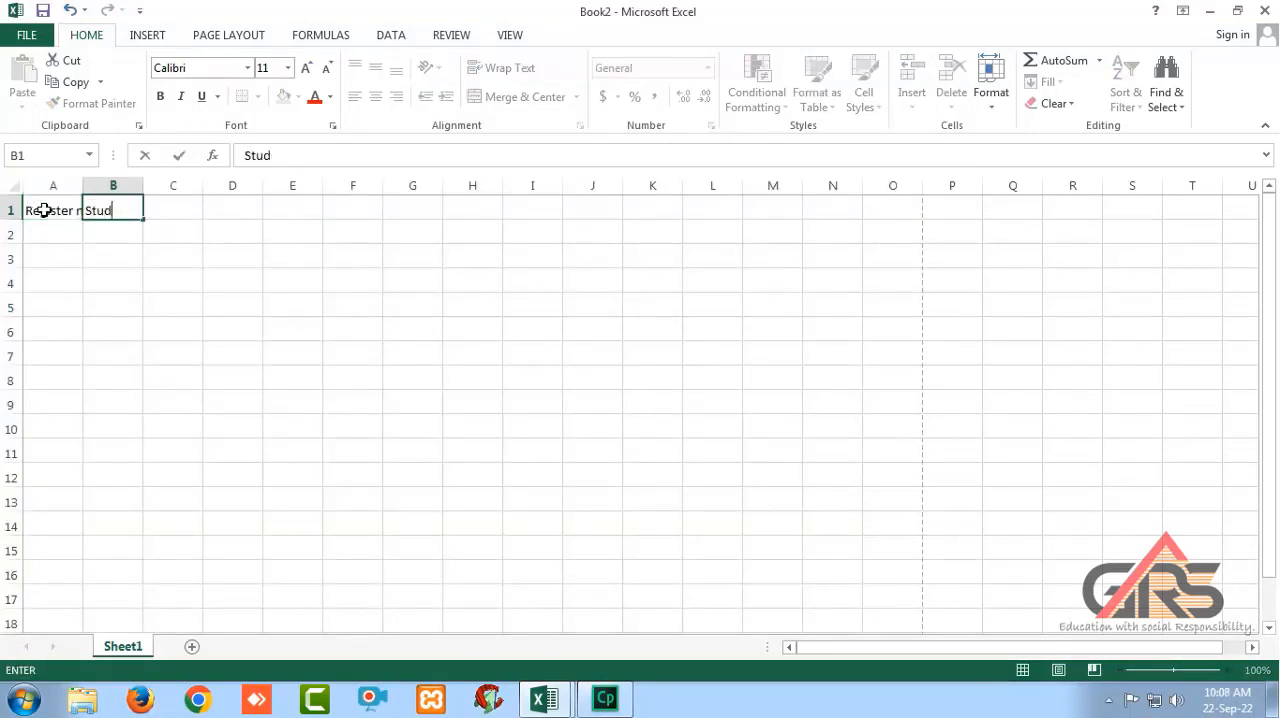
text(ent Nmae)
key(Tab)
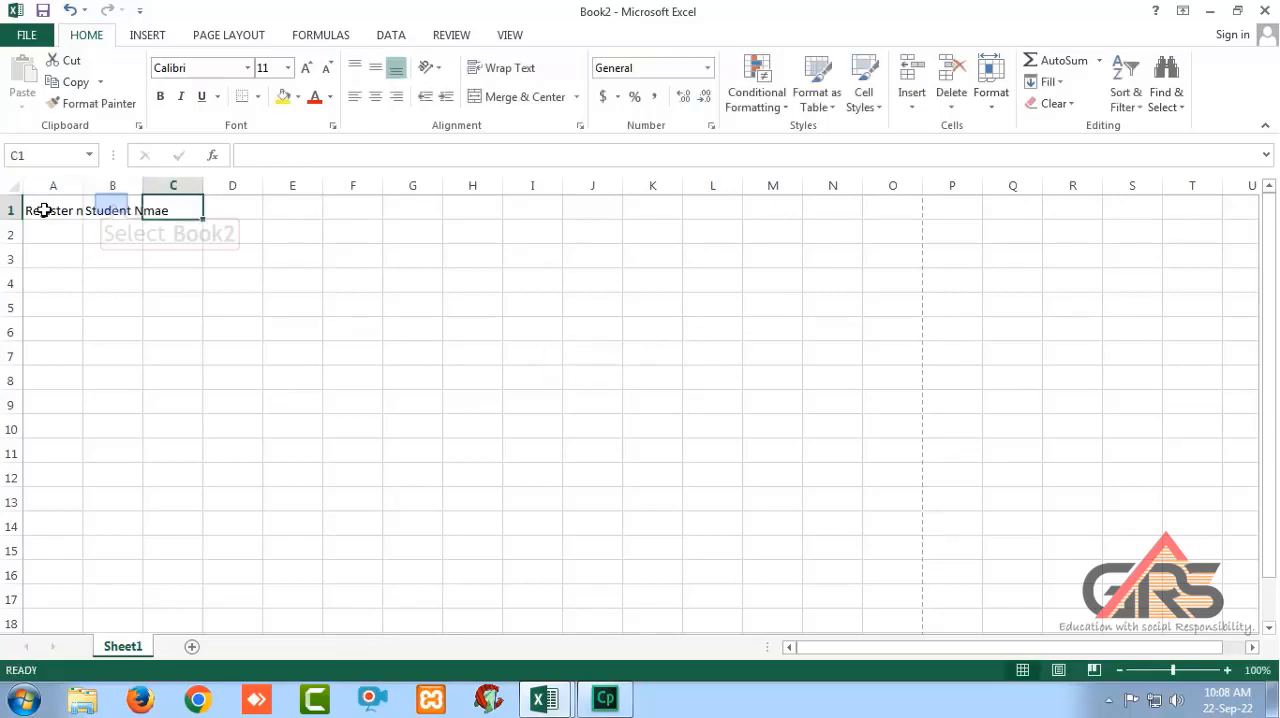
click(112, 206)
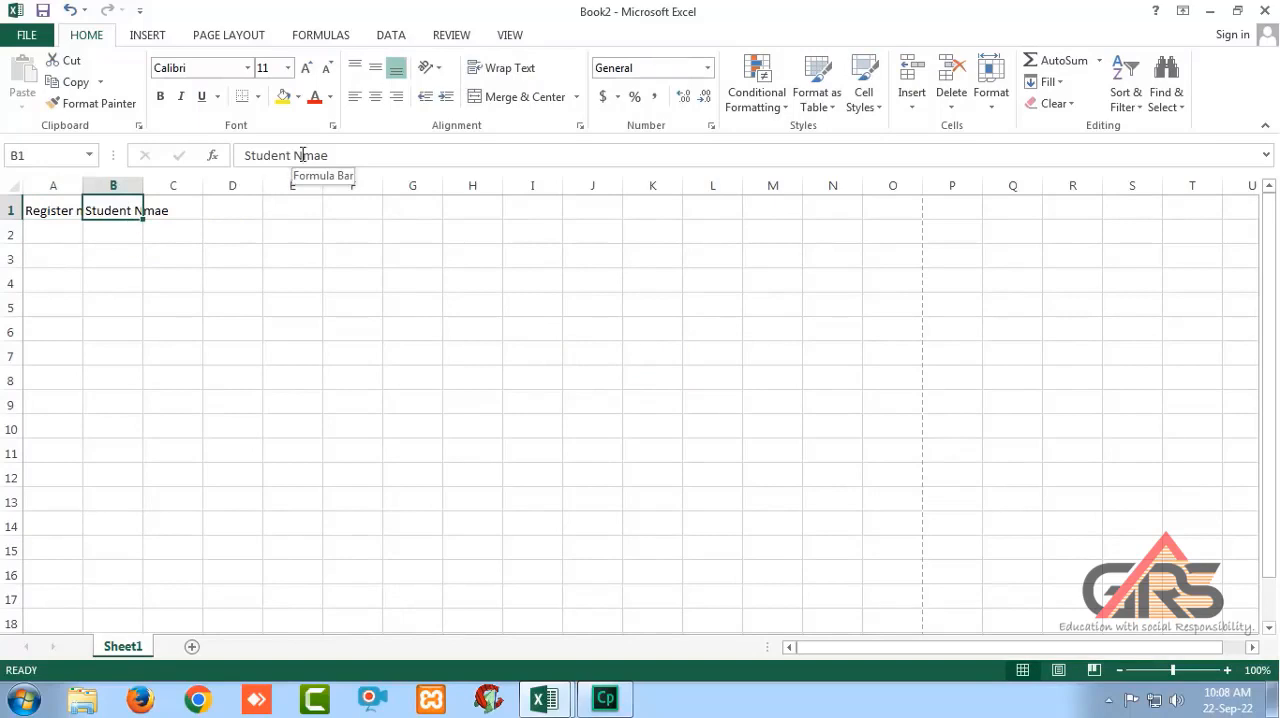
drag(303, 155, 330, 155)
text(am)
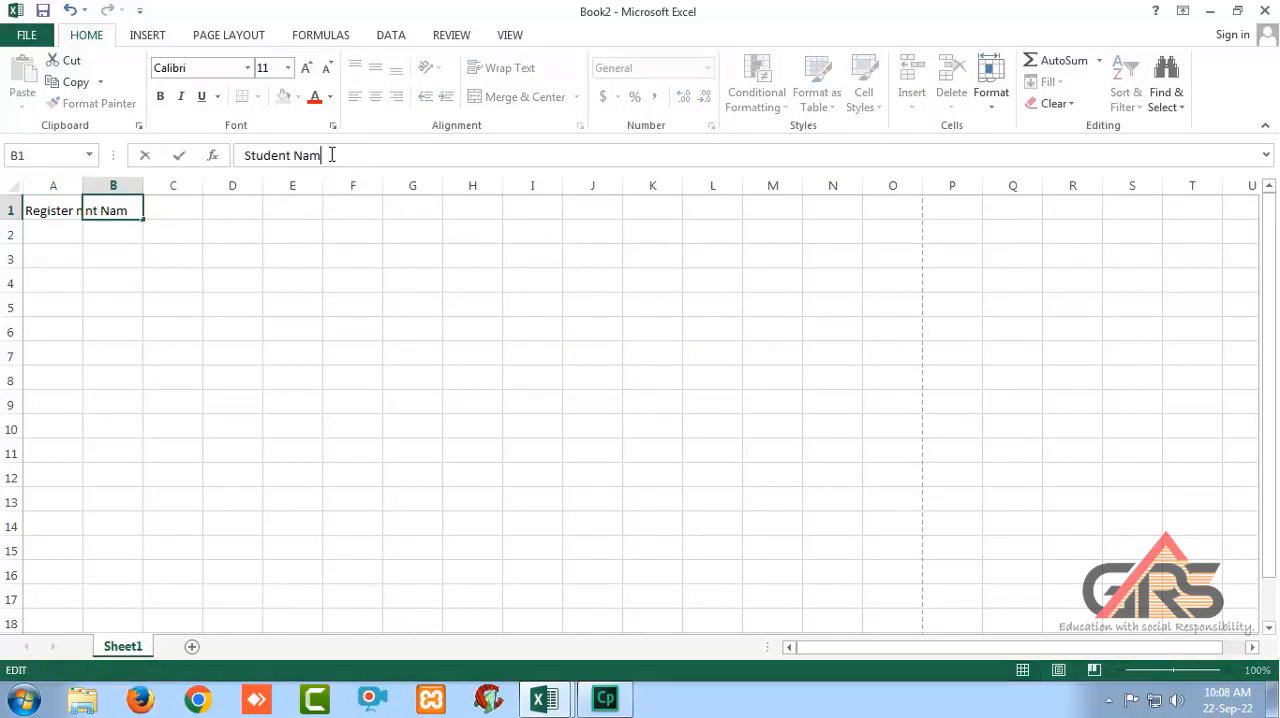
text(e)
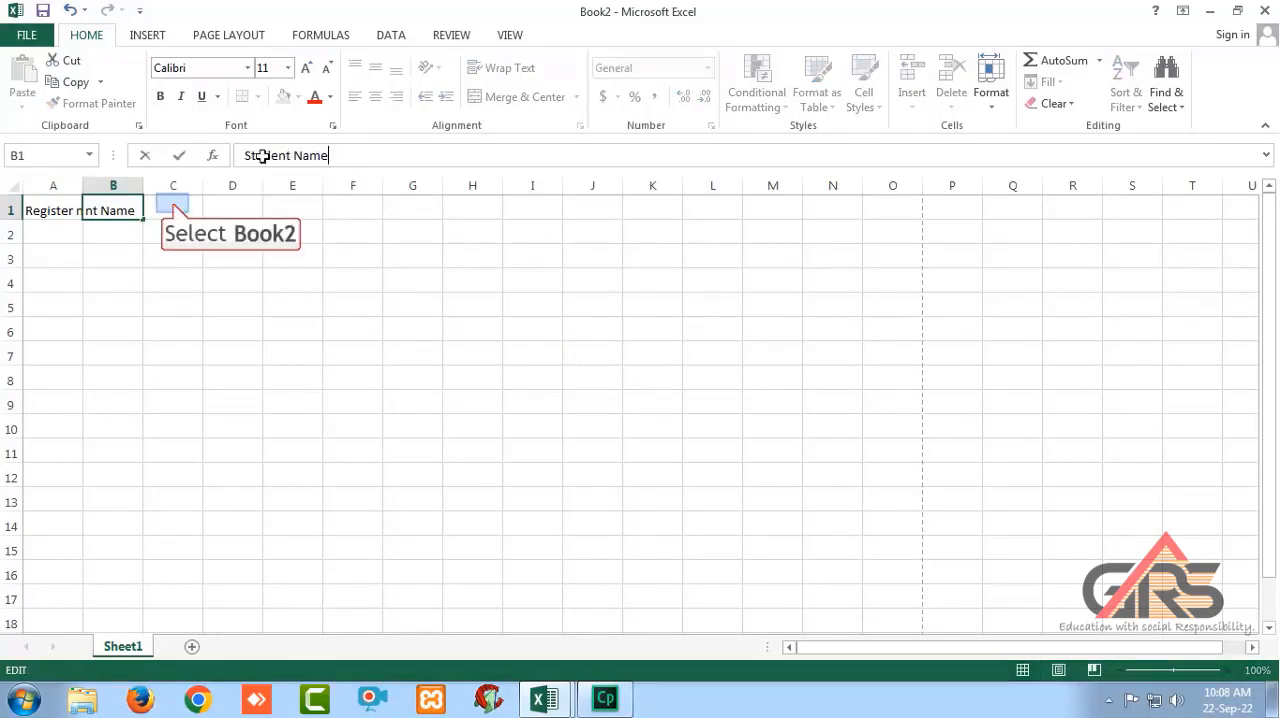
Enter the subject headings Kannada, English and Physics in cells C1 to E1.
click(173, 205)
text(Kannad)
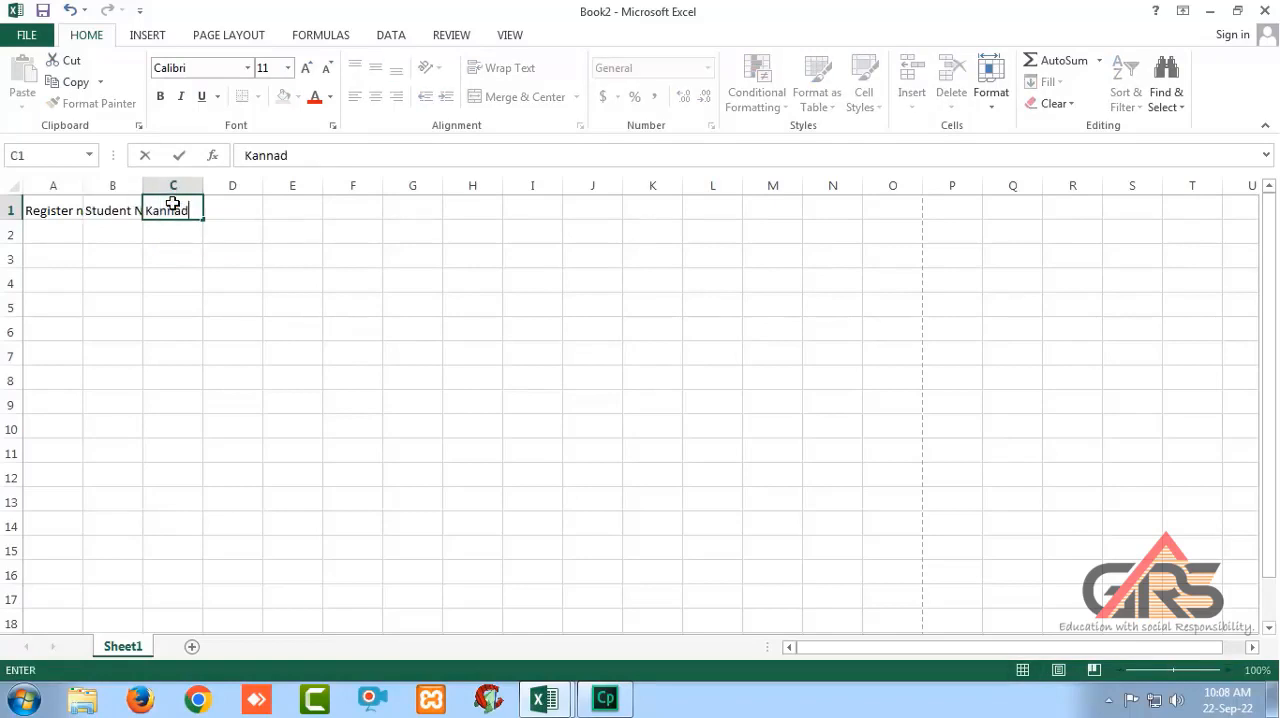
text(a)
key(Tab)
text(Engl)
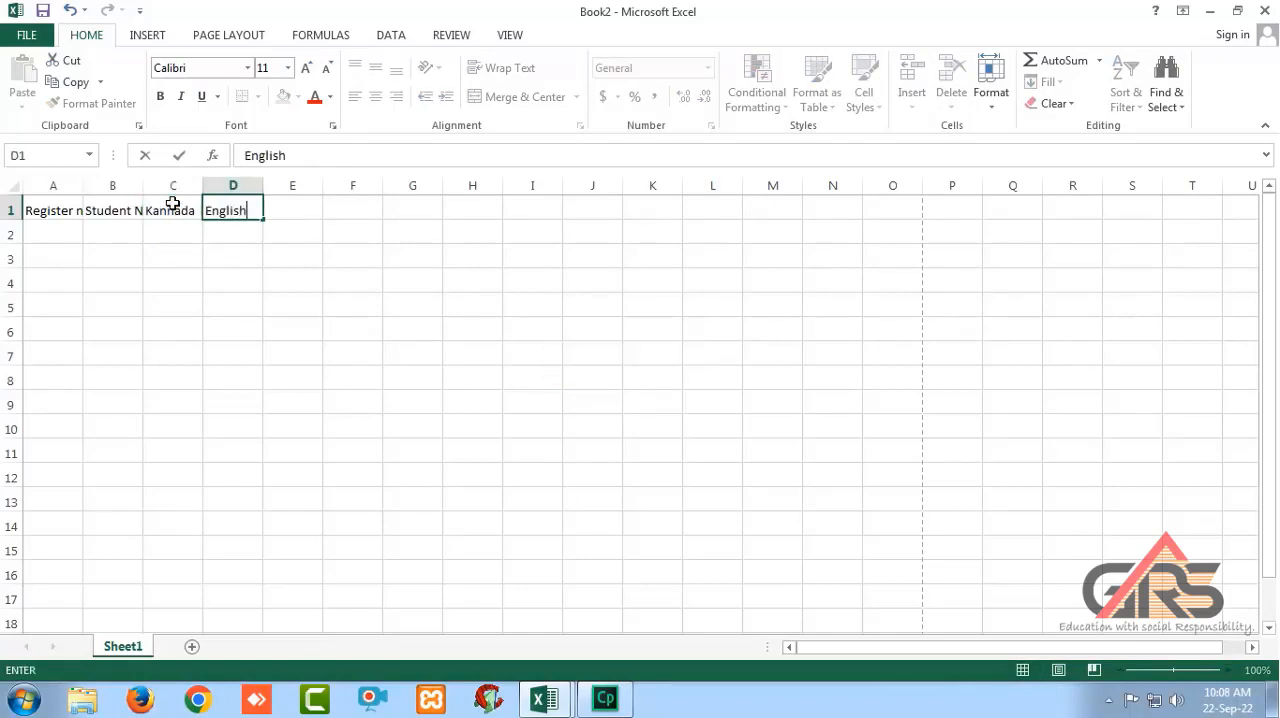
key(Tab)
text(Phy)
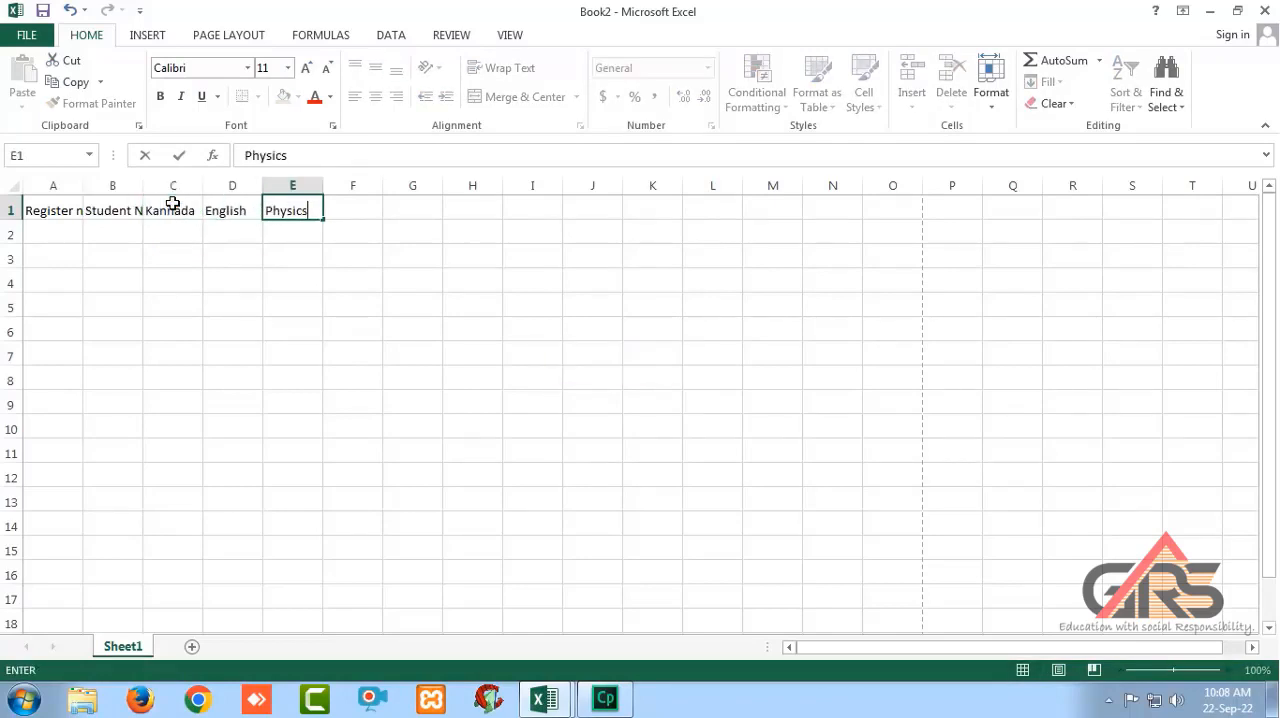
Enter the subject headings Chemistry, Maths and Biology in cells F1 to H1.
key(Tab)
text(Chemis)
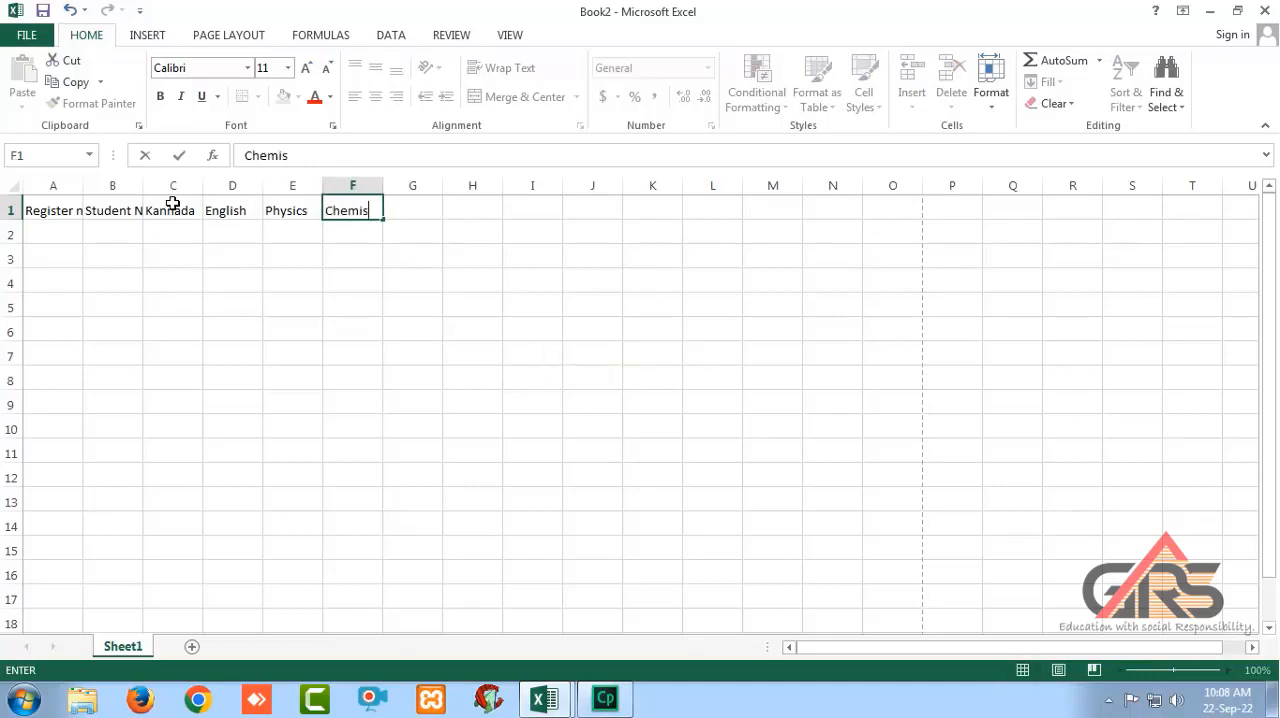
key(Tab)
text(Maths)
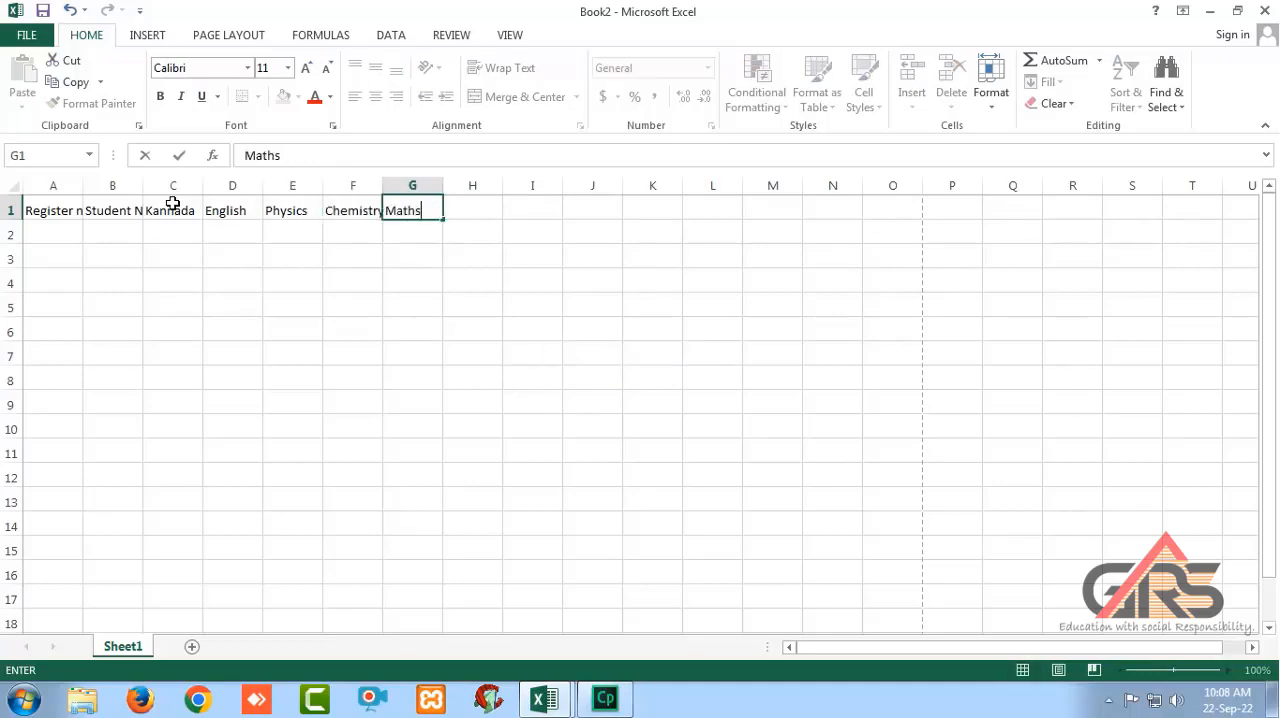
key(Tab)
text(Biology)
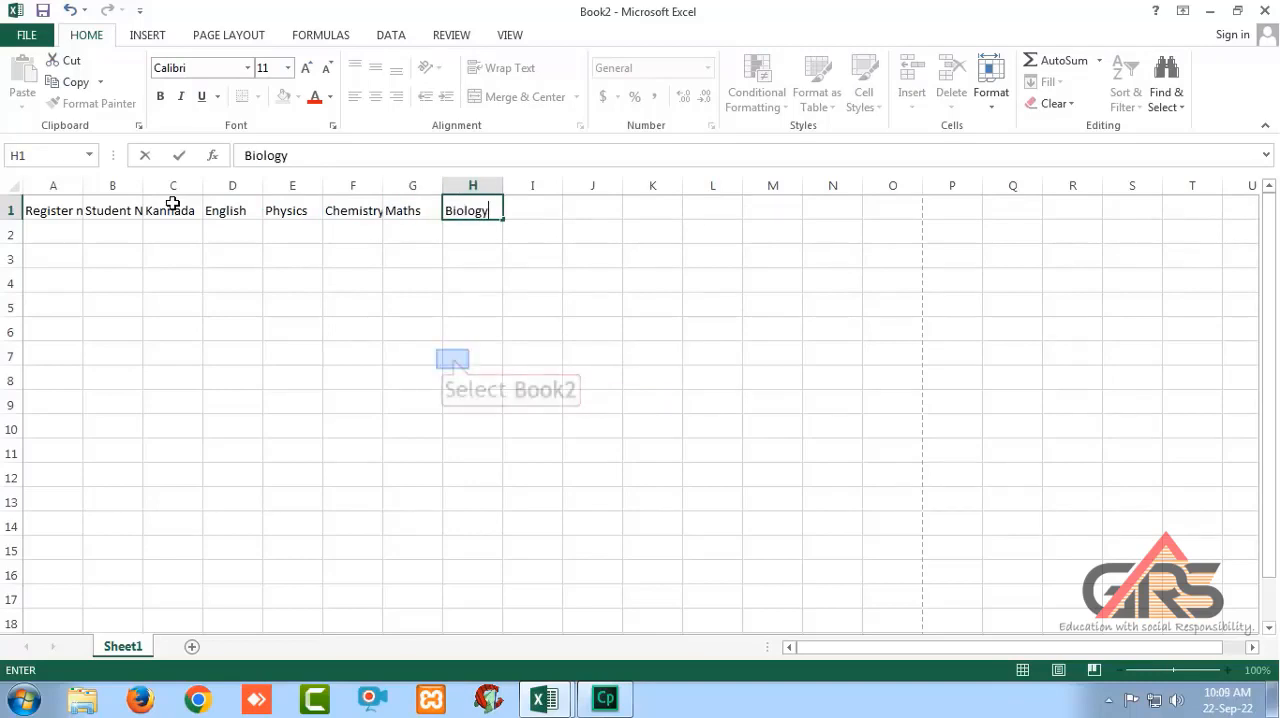
click(451, 357)
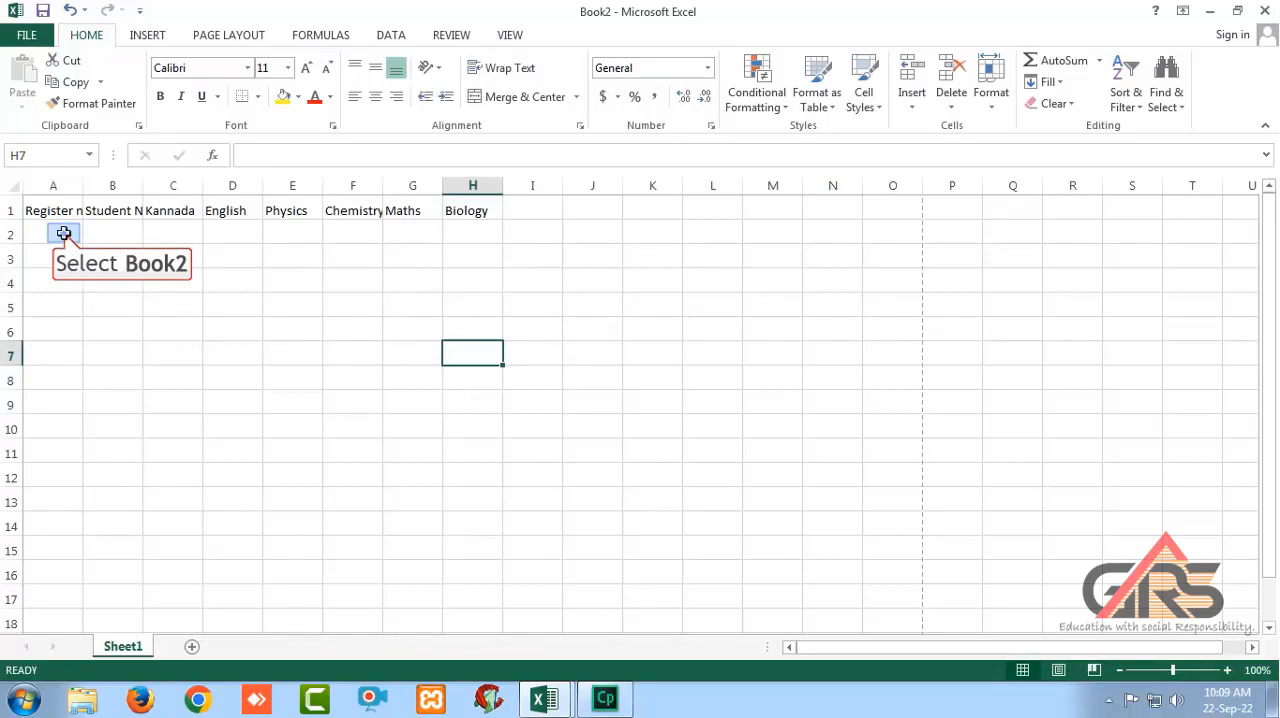
Enter the first student's register number in A2 and the student's name in B2.
click(63, 234)
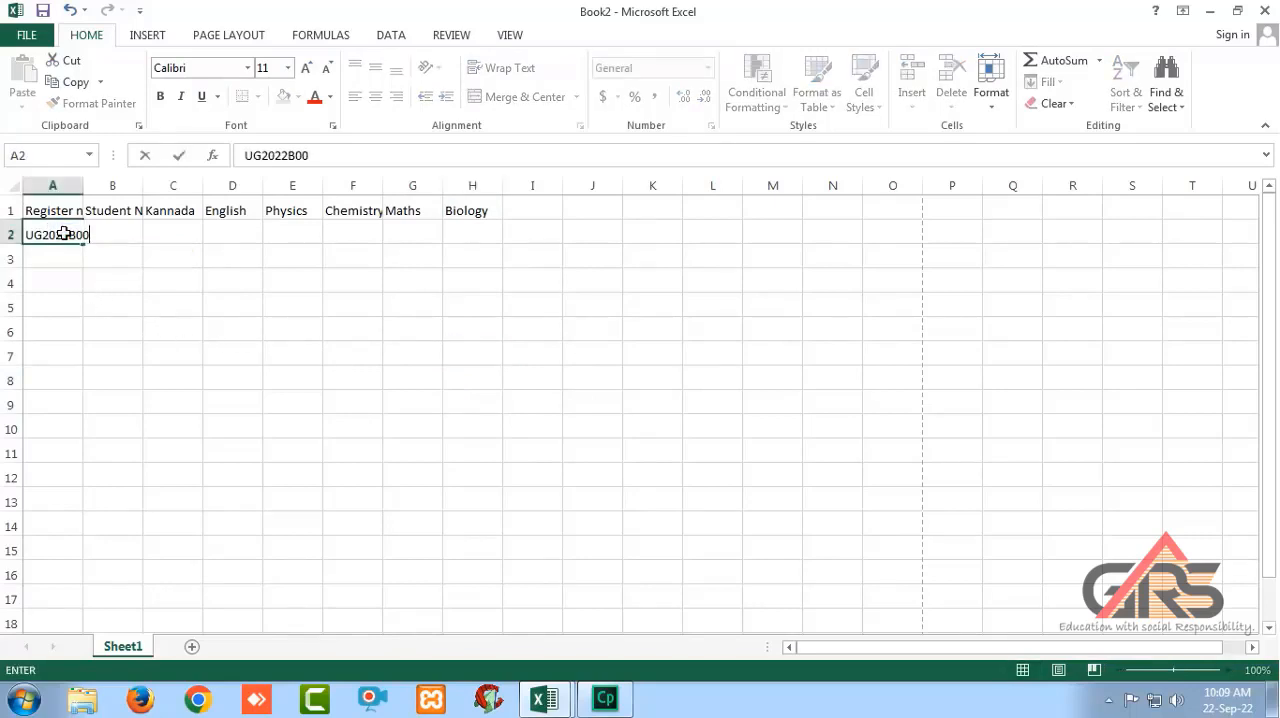
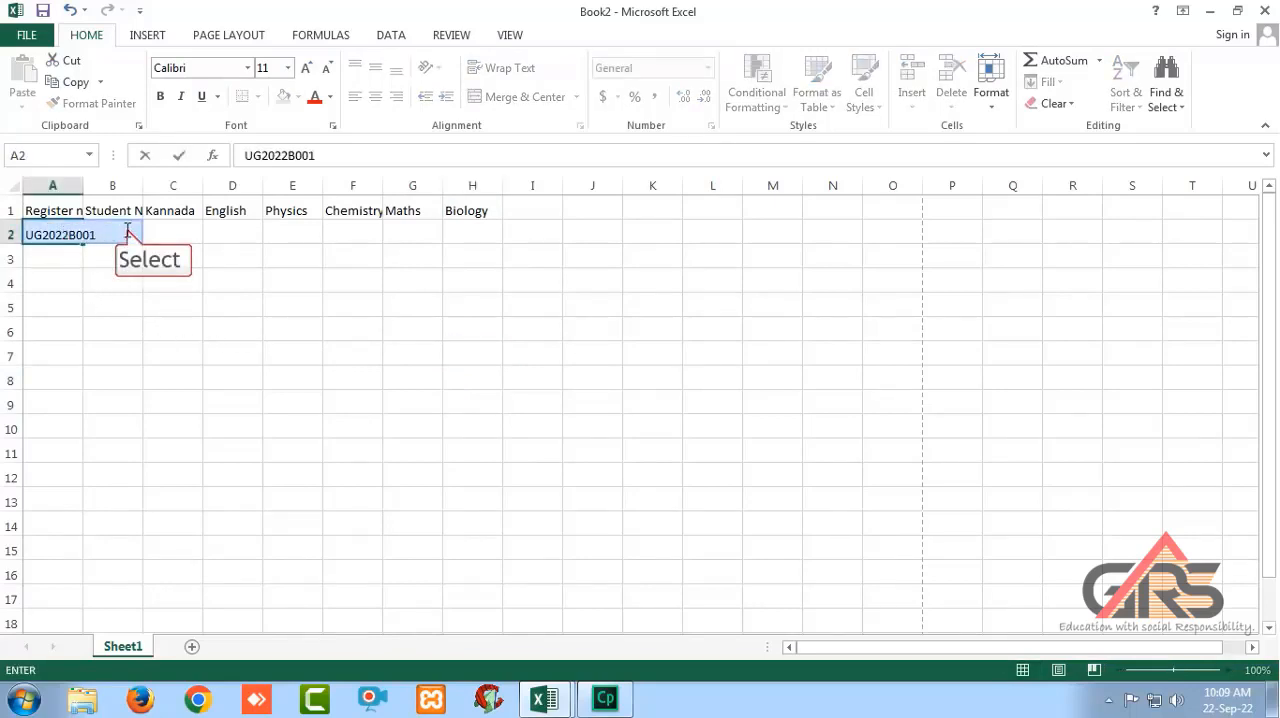
click(124, 229)
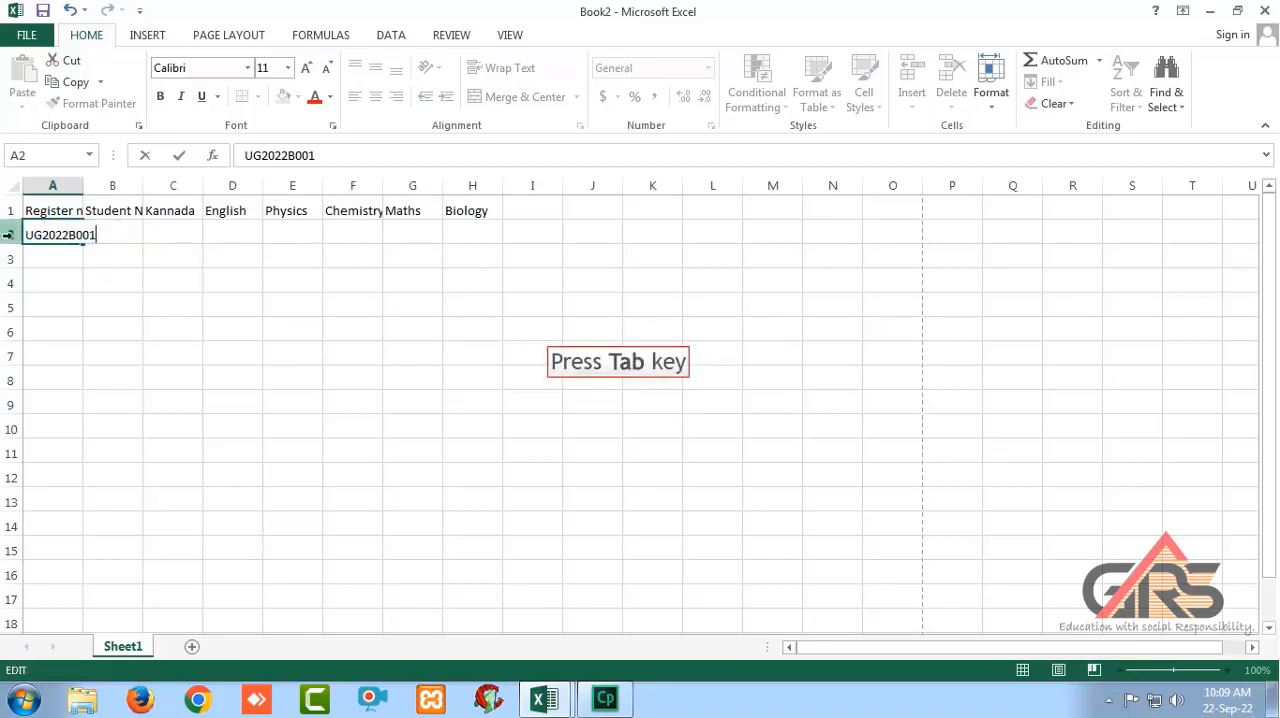
key(Tab)
text(Hemalatha)
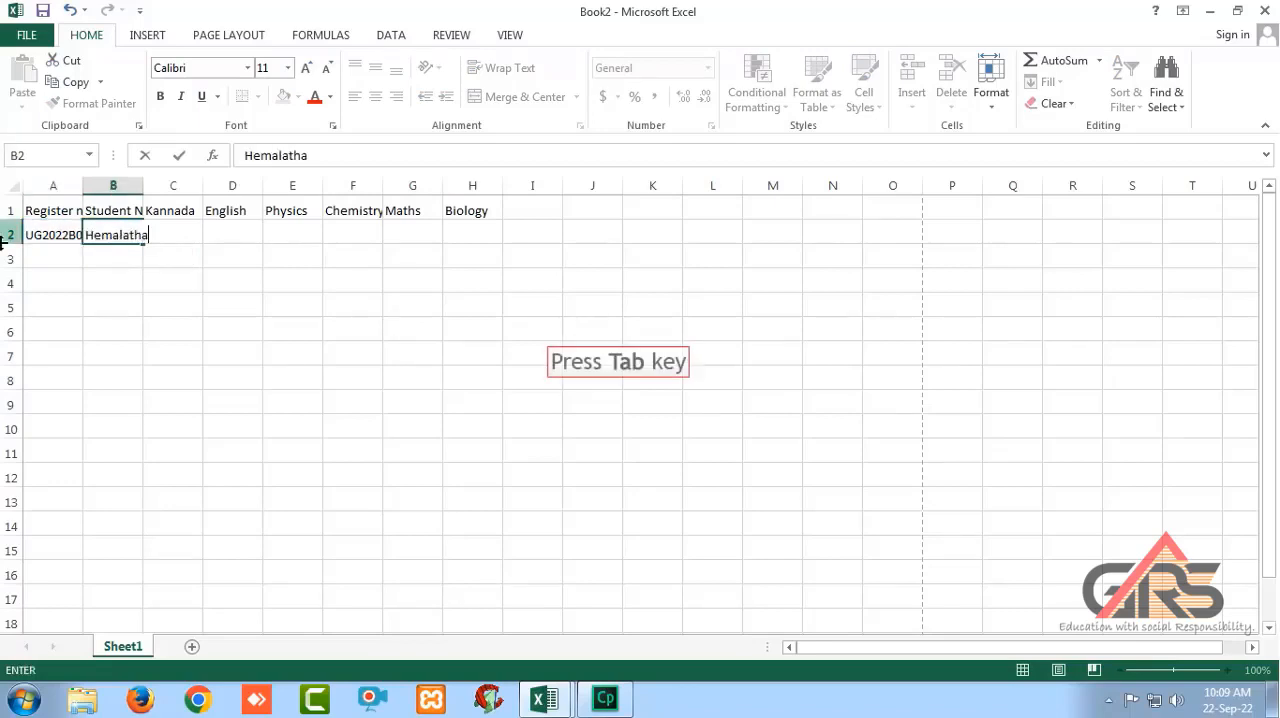
Enter the first student's marks 90 for Kannada, 78 for English and 57 for Physics in cells C2 to E2.
key(Tab)
text(90)
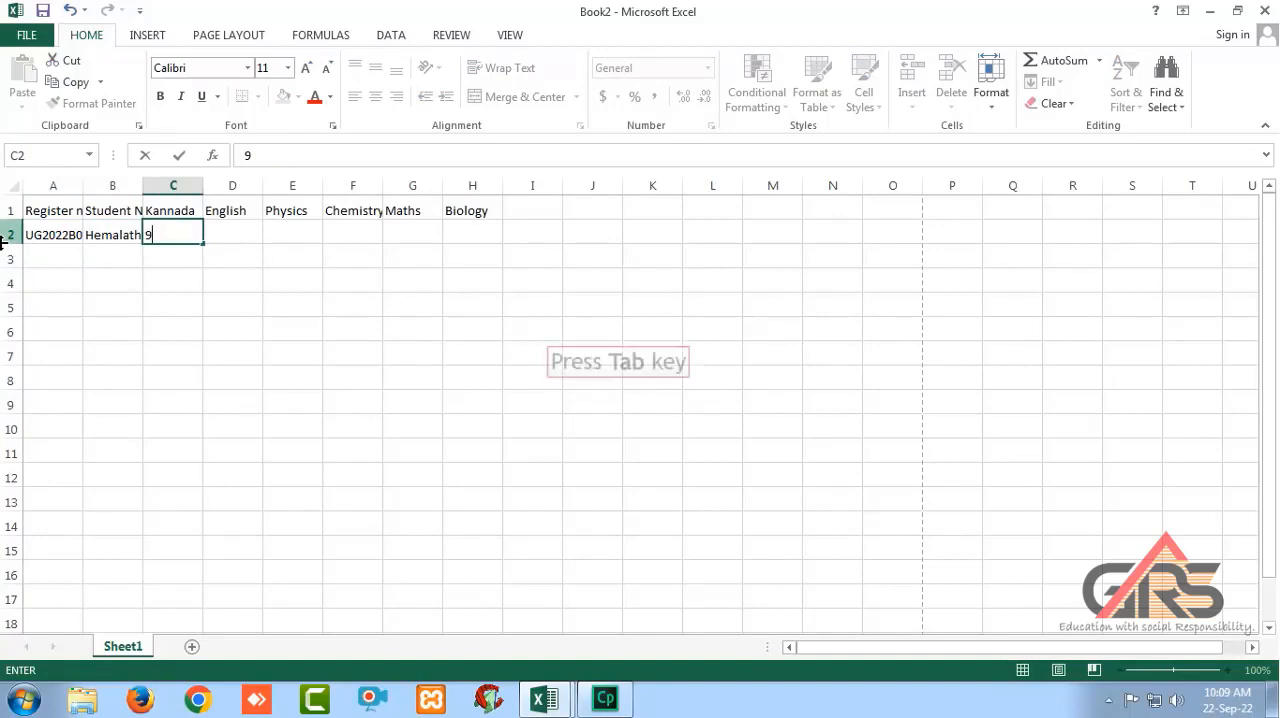
key(Tab)
text(7)
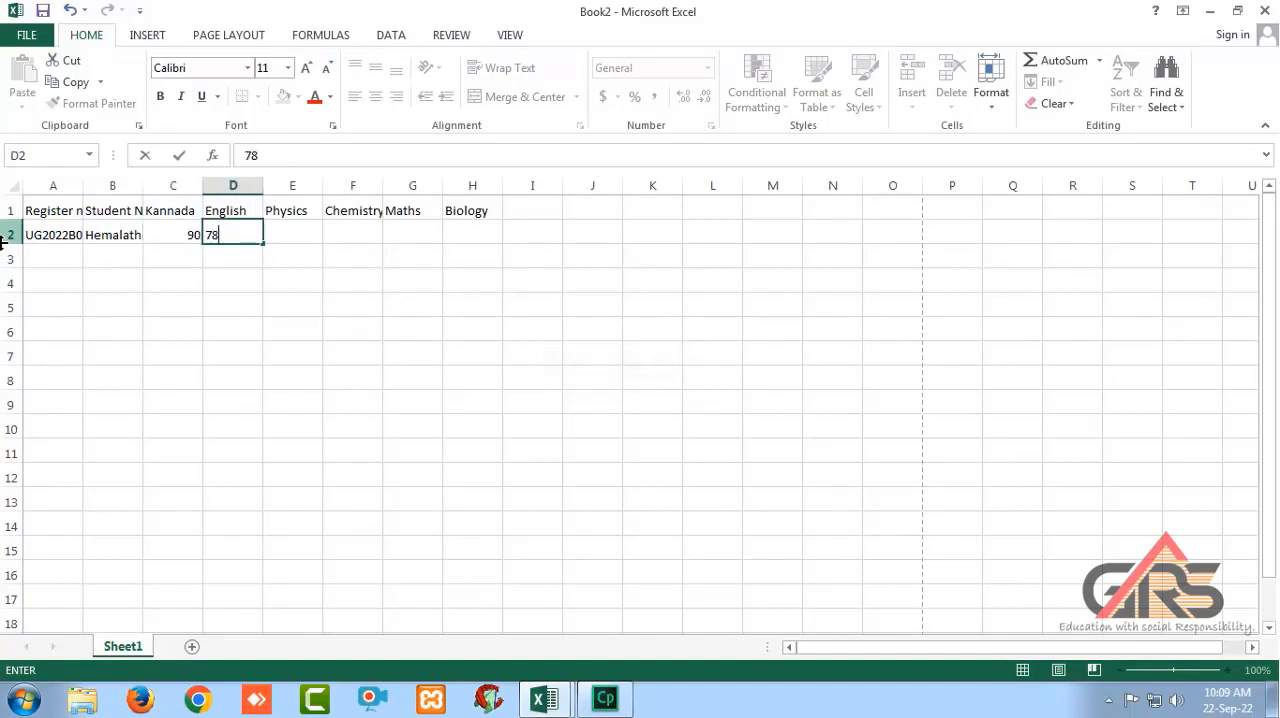
key(Tab)
text(57)
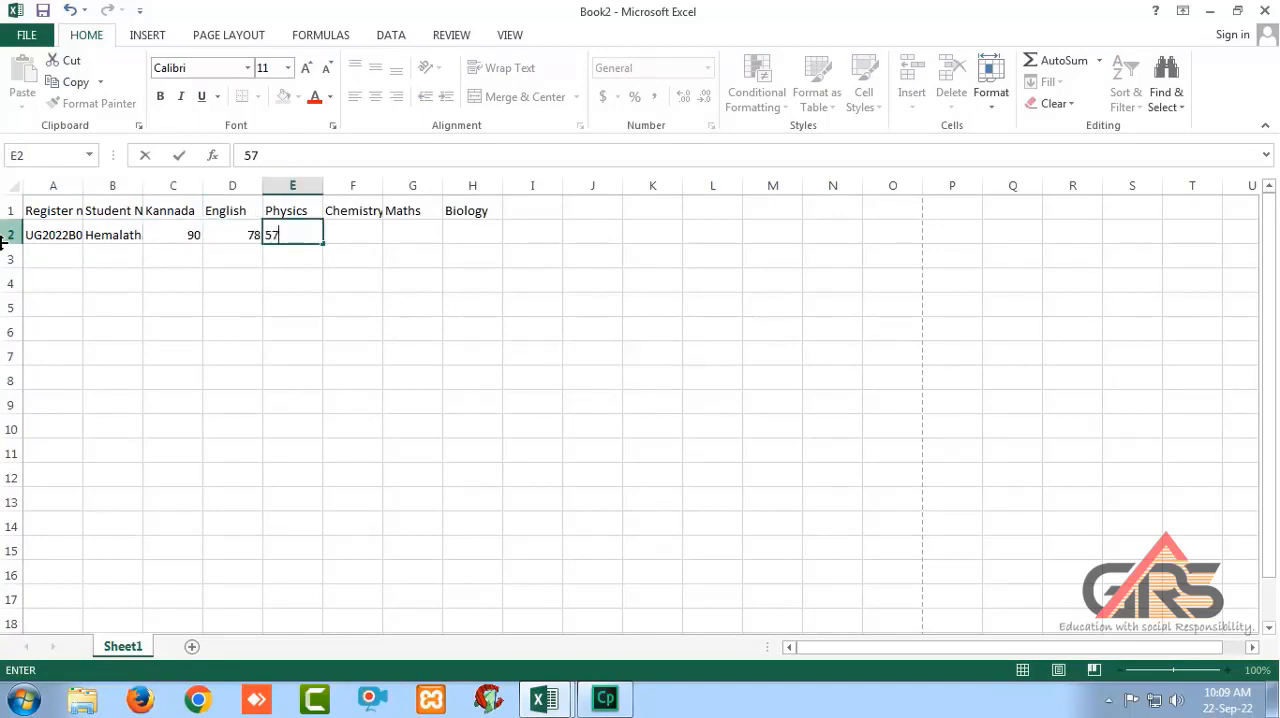
Enter the first student's marks 60 for Chemistry, 75 for Maths and 80 for Biology in cells F2 to H2.
key(Tab)
text(60)
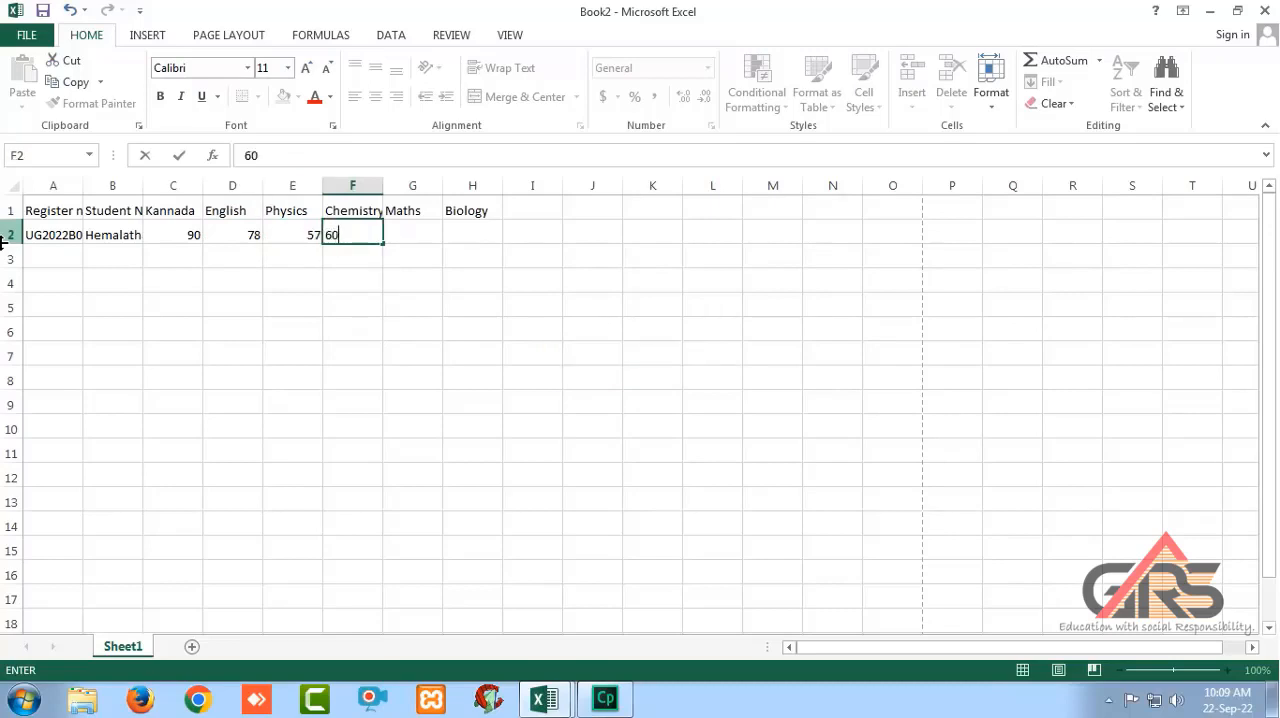
key(Tab)
text(75)
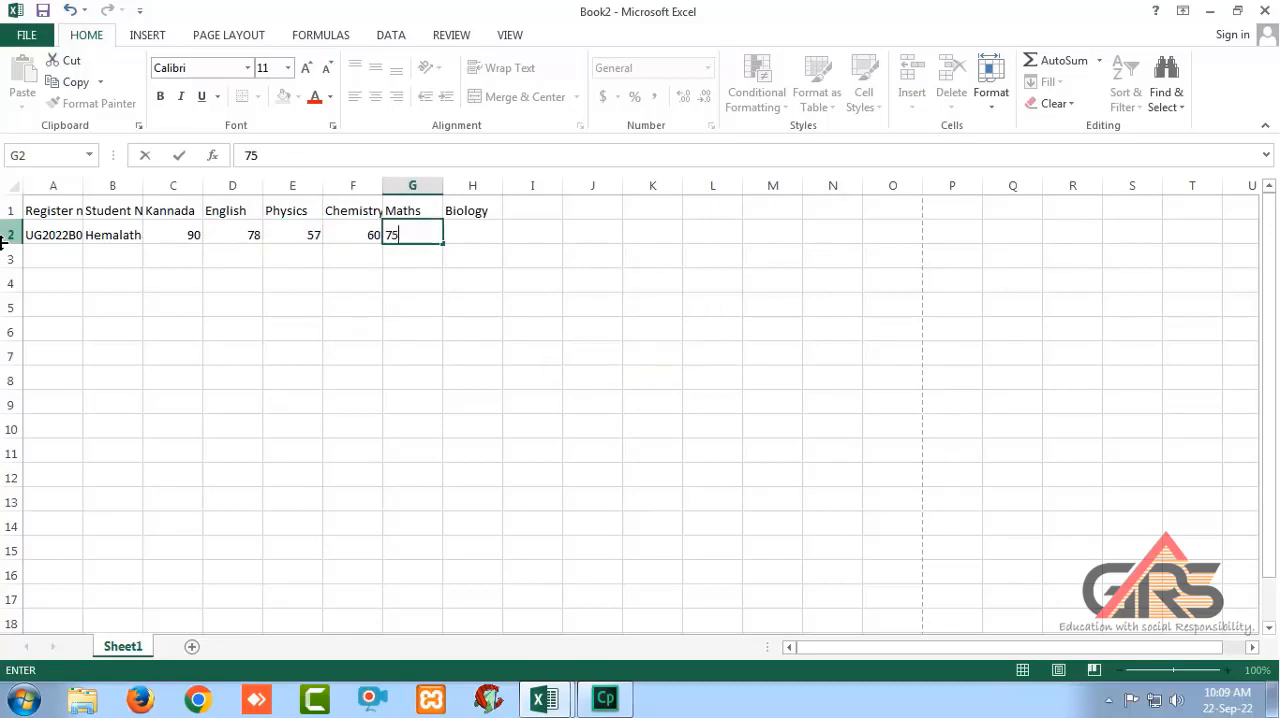
key(Tab)
text(80)
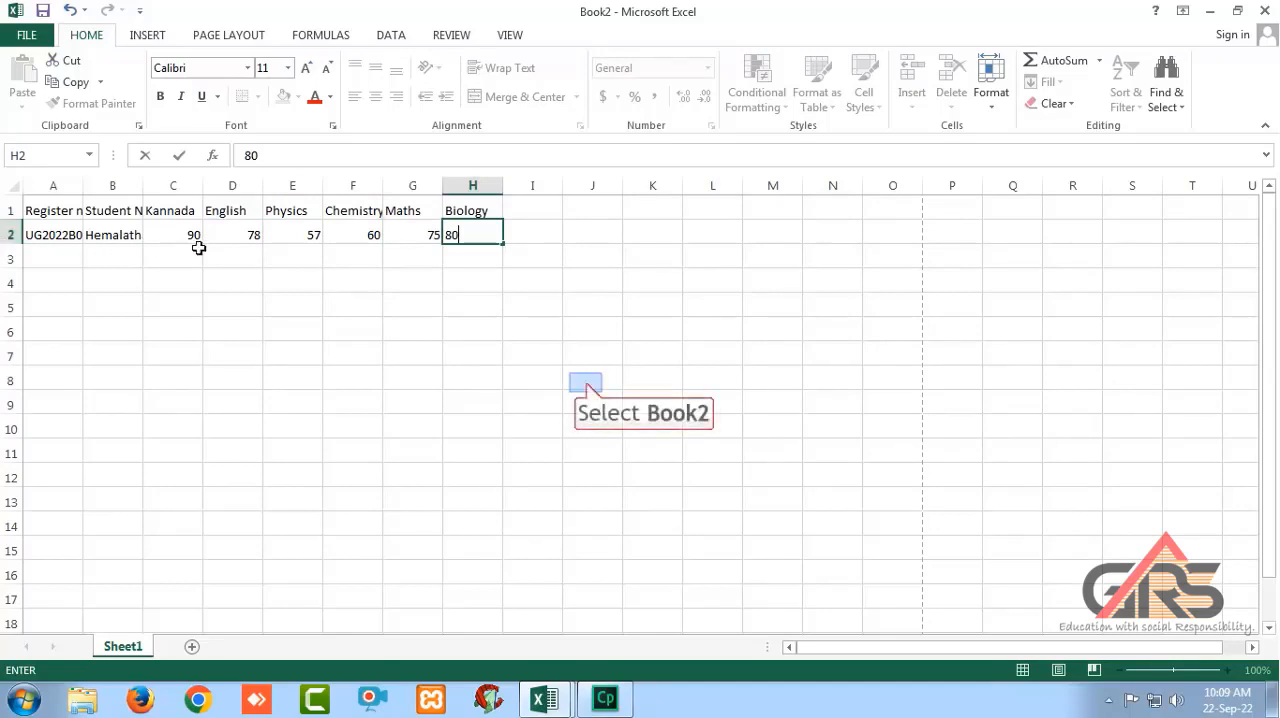
Paste the copied records of the remaining students into the sheet starting at cell A3.
click(67, 257)
key(ctrl+v)
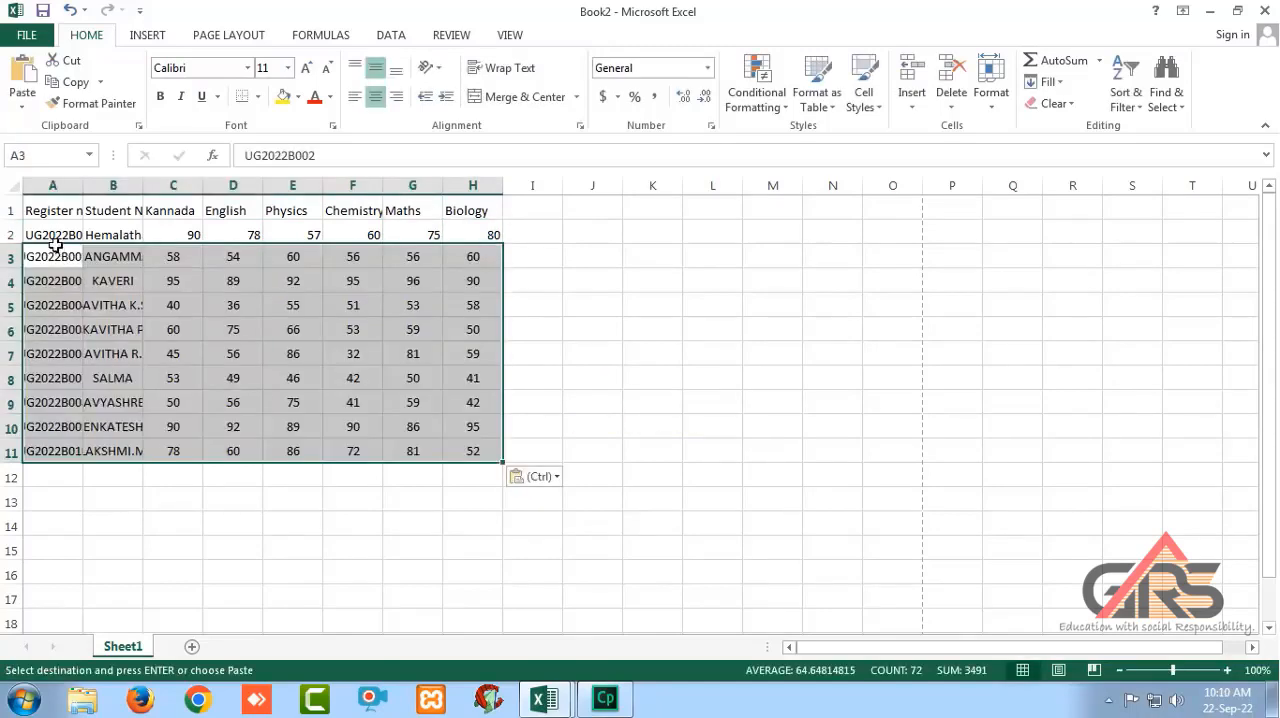
drag(49, 210, 491, 451)
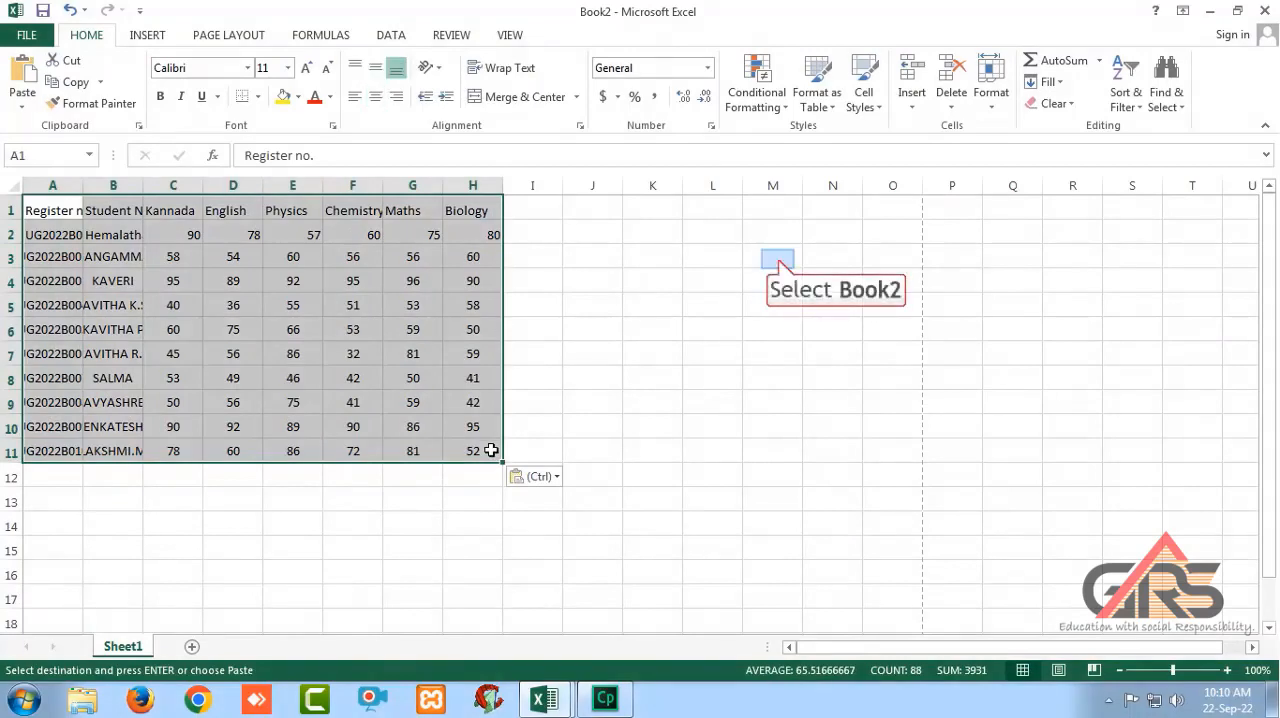
click(776, 258)
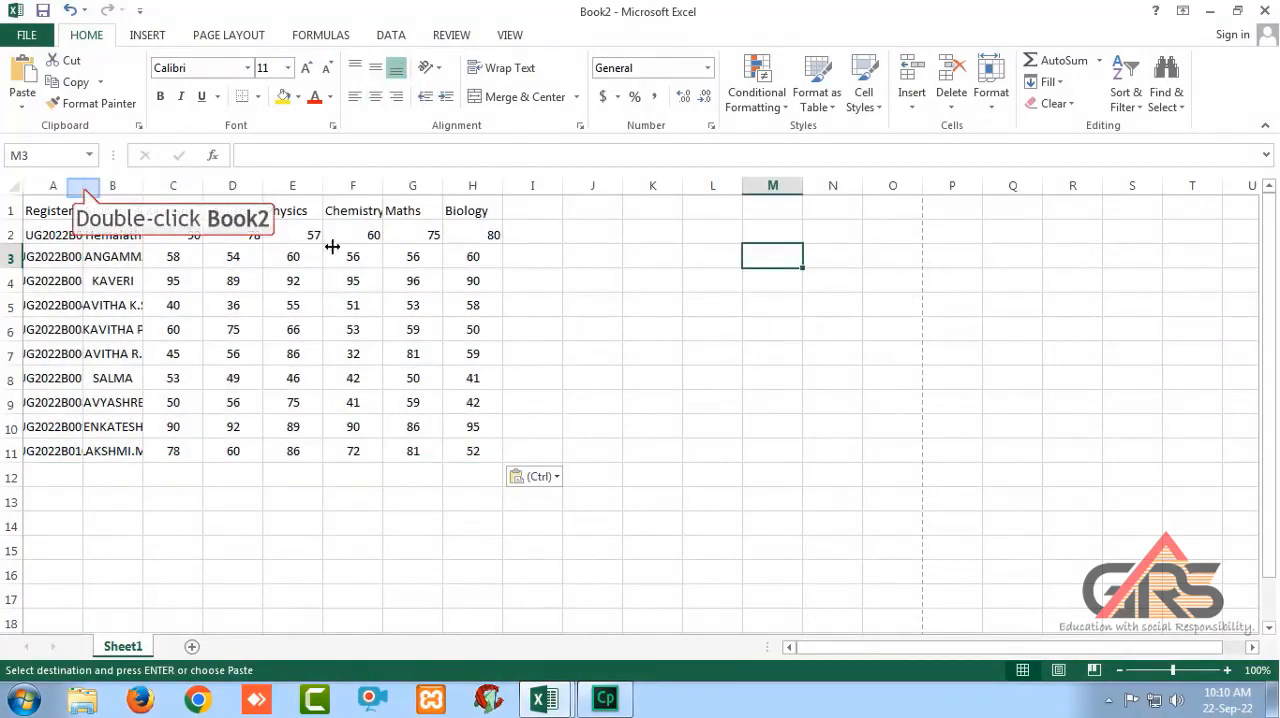
AutoFit the widths of columns A to H to their contents.
double_click(83, 187)
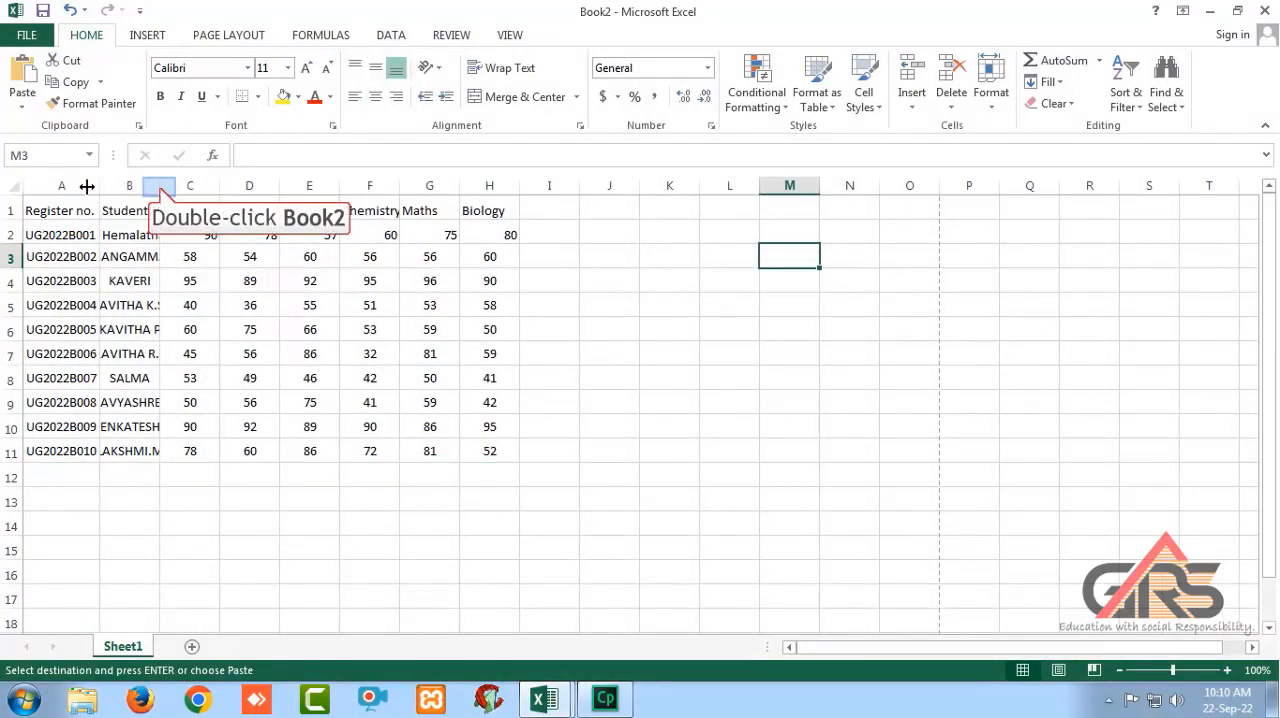
double_click(159, 187)
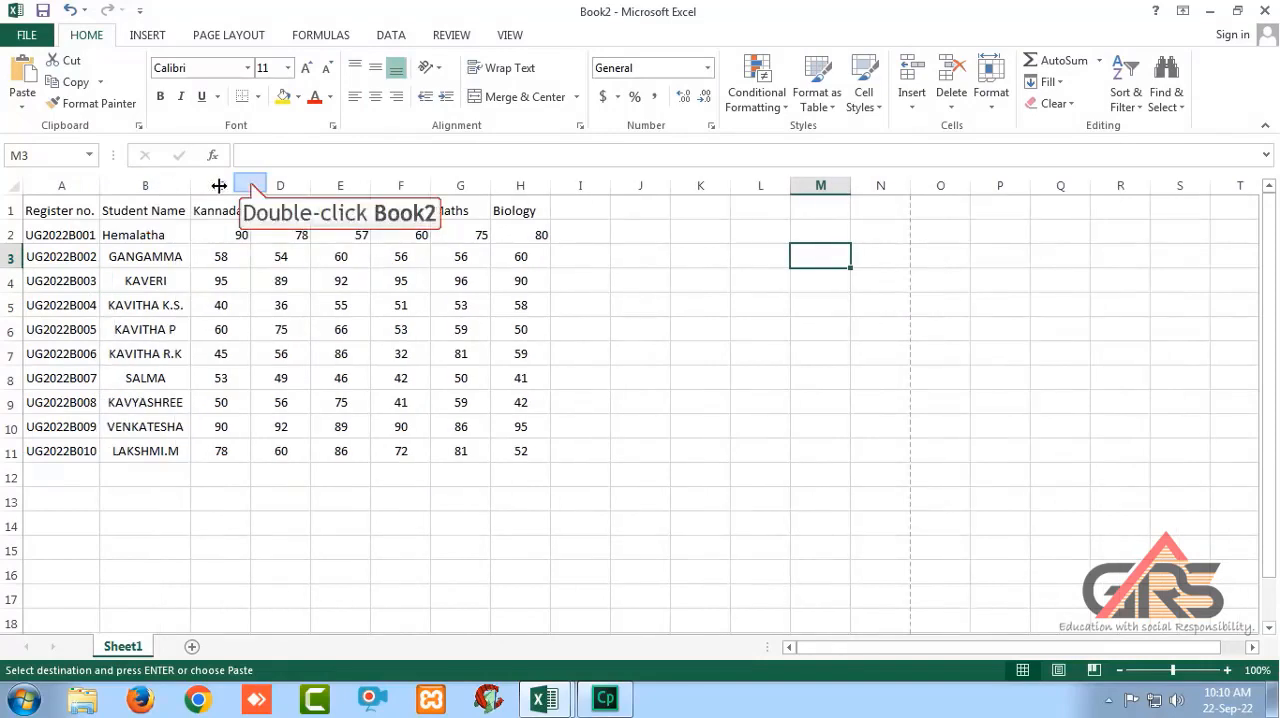
double_click(250, 186)
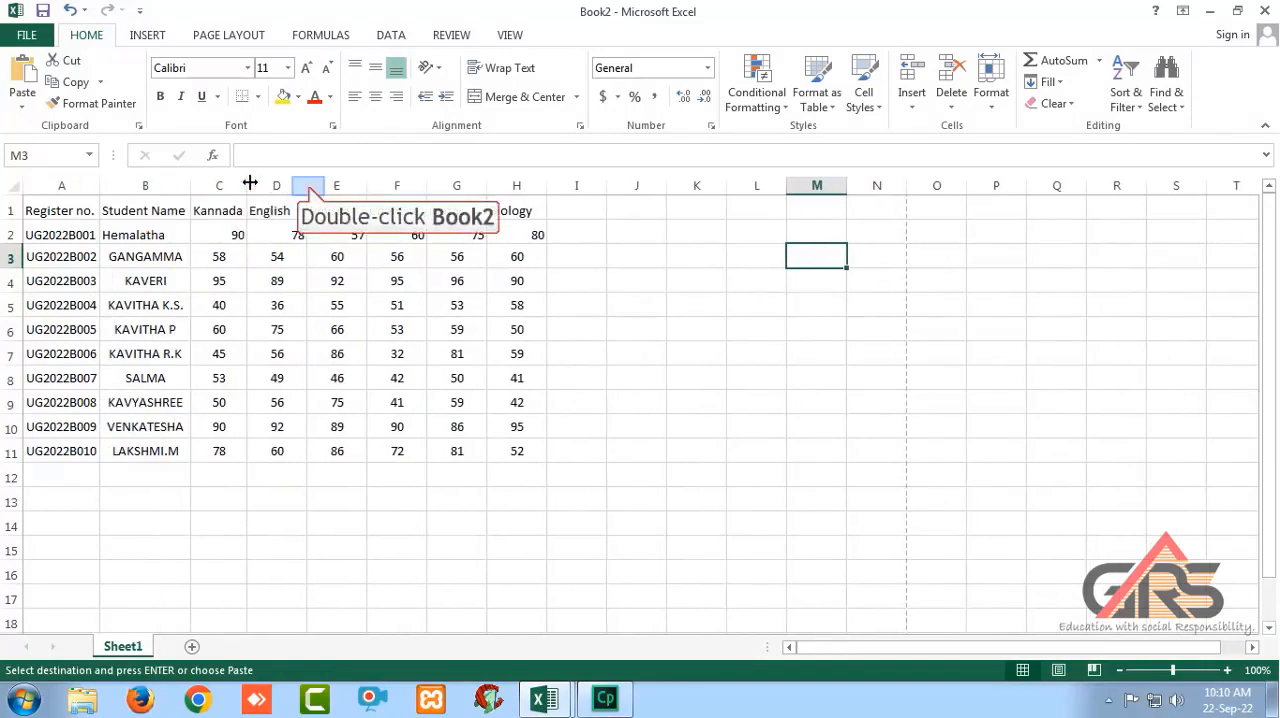
double_click(306, 186)
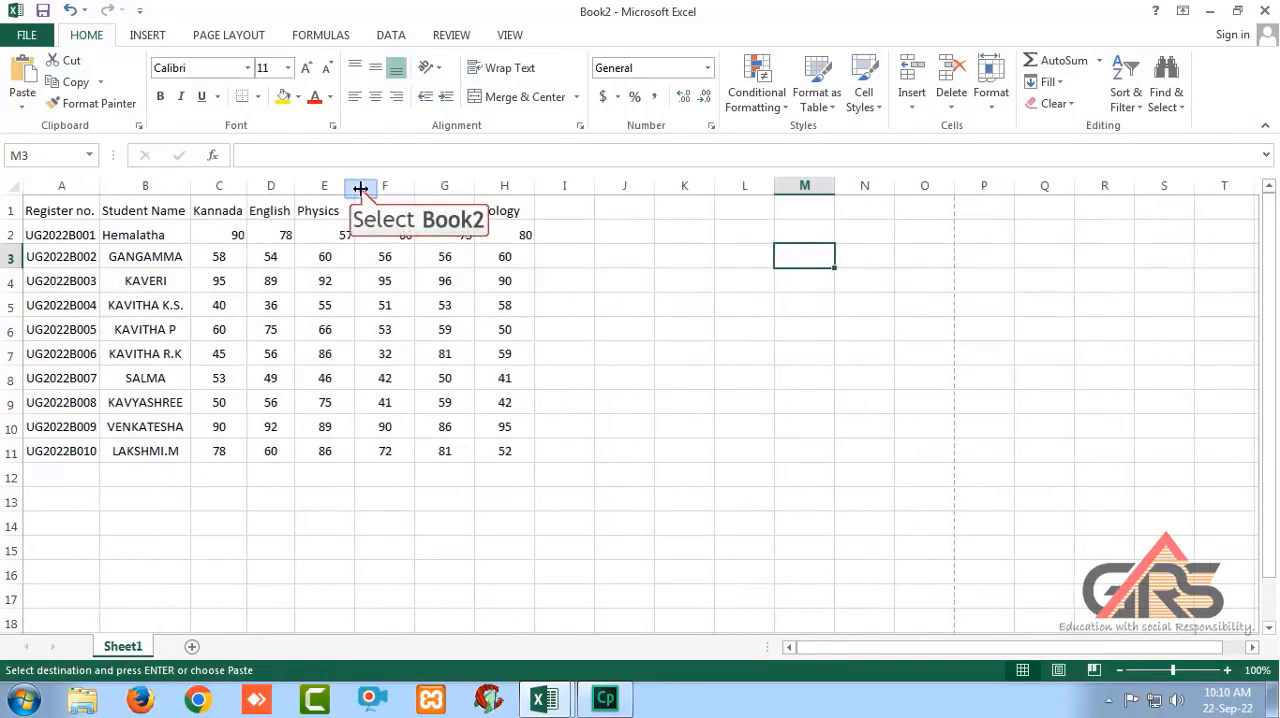
double_click(354, 187)
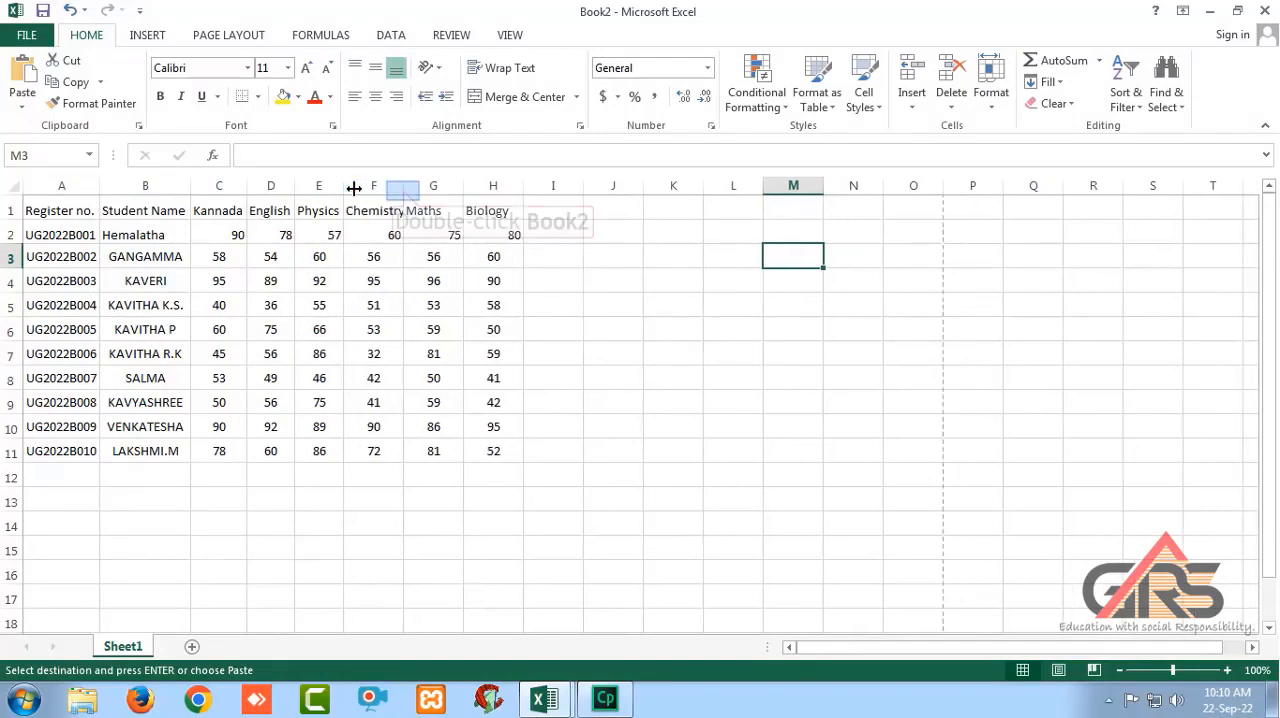
double_click(403, 190)
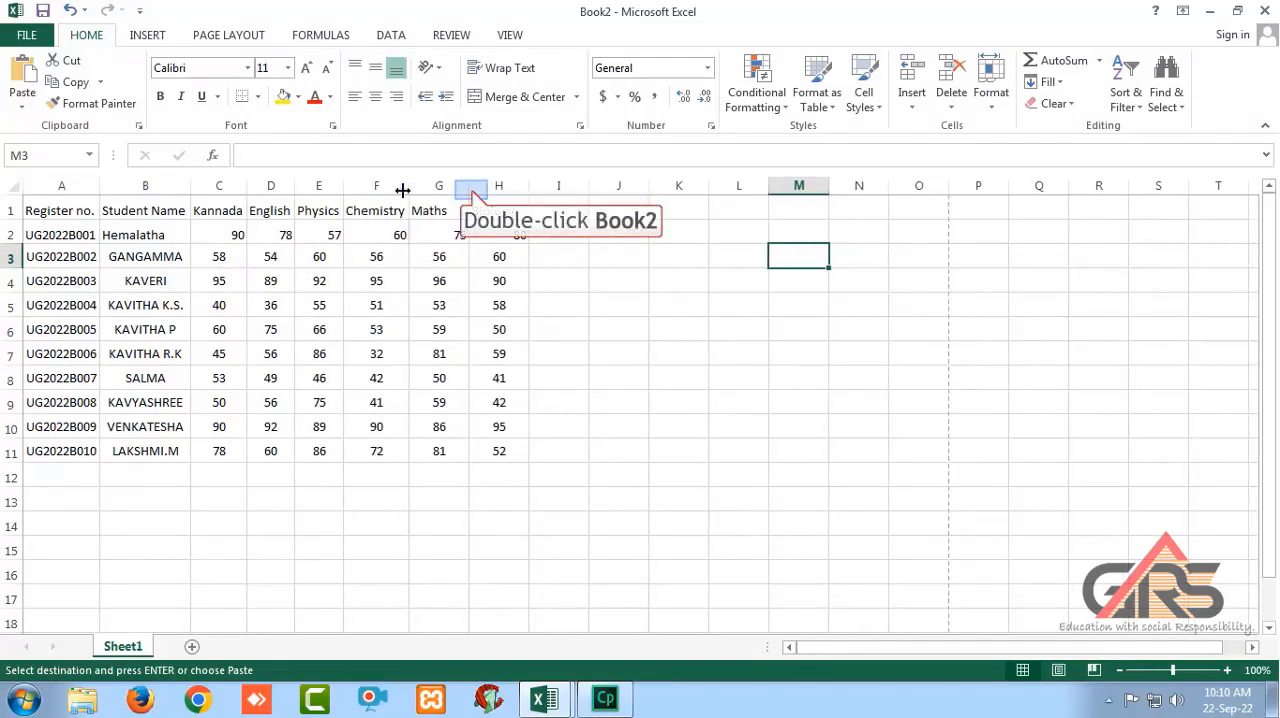
double_click(468, 189)
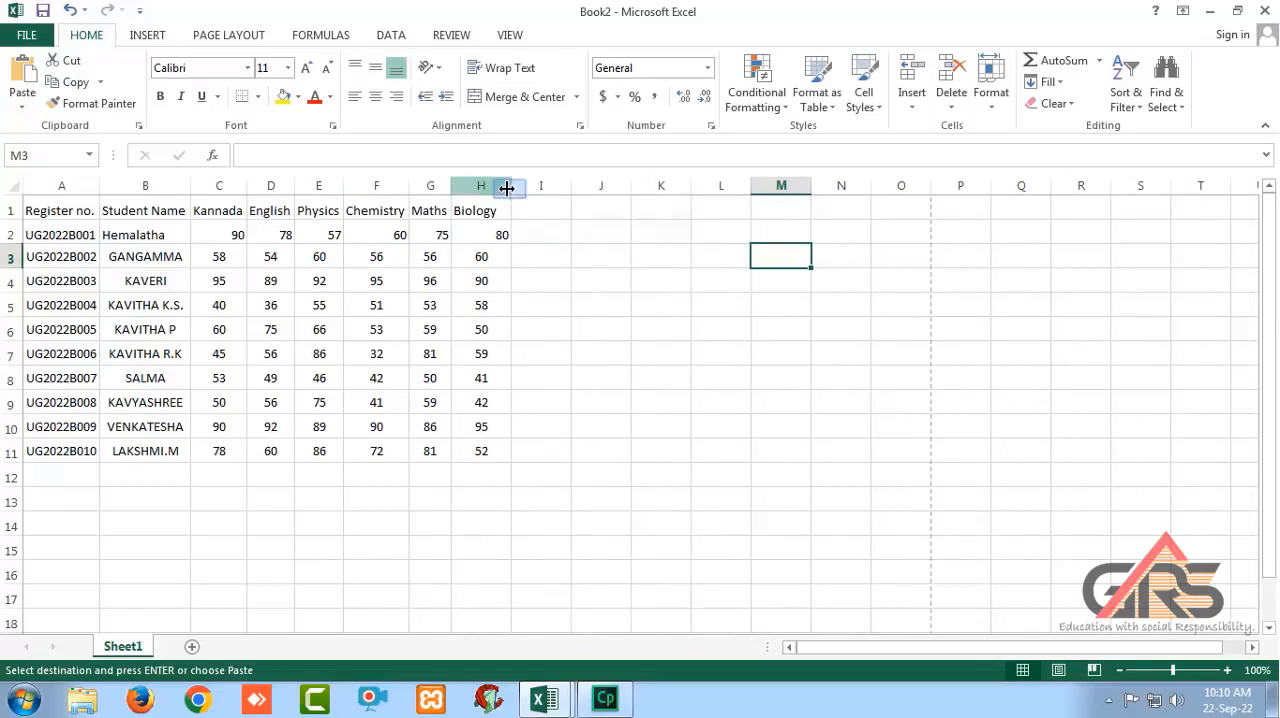
double_click(509, 188)
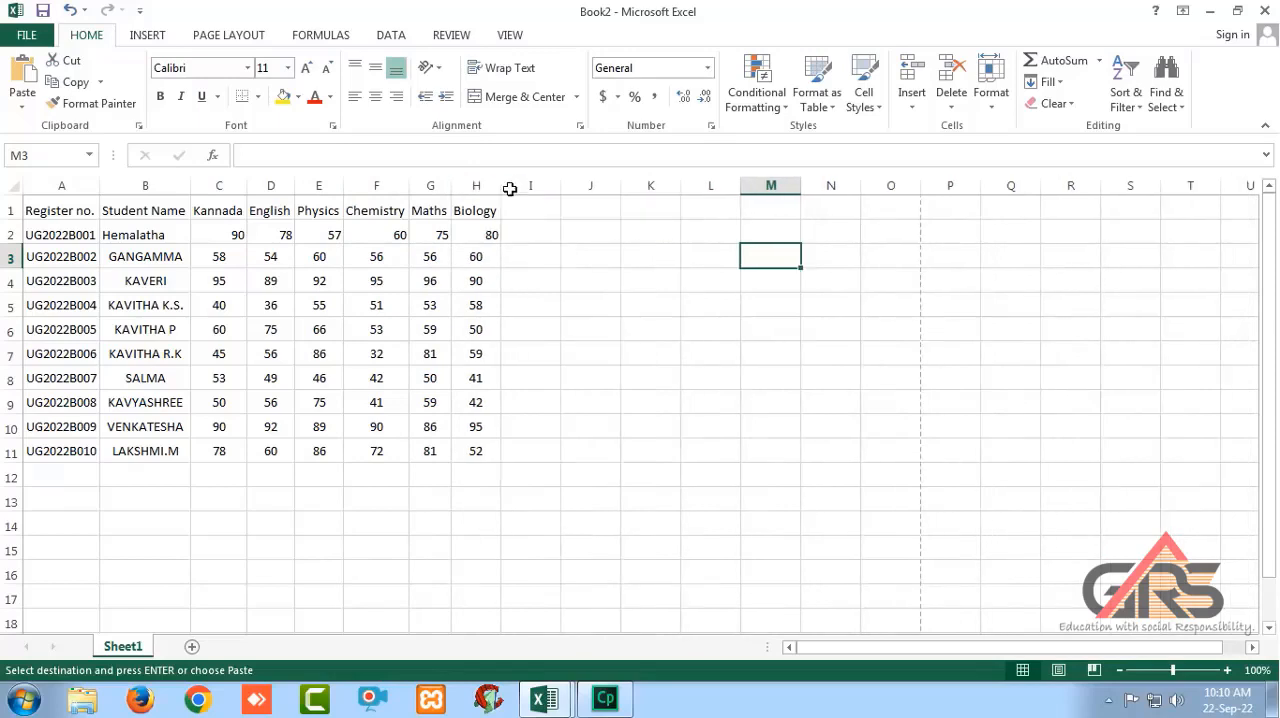
Center the contents of the table A1:H11 both vertically and horizontally.
click(62, 206)
drag(49, 343, 471, 449)
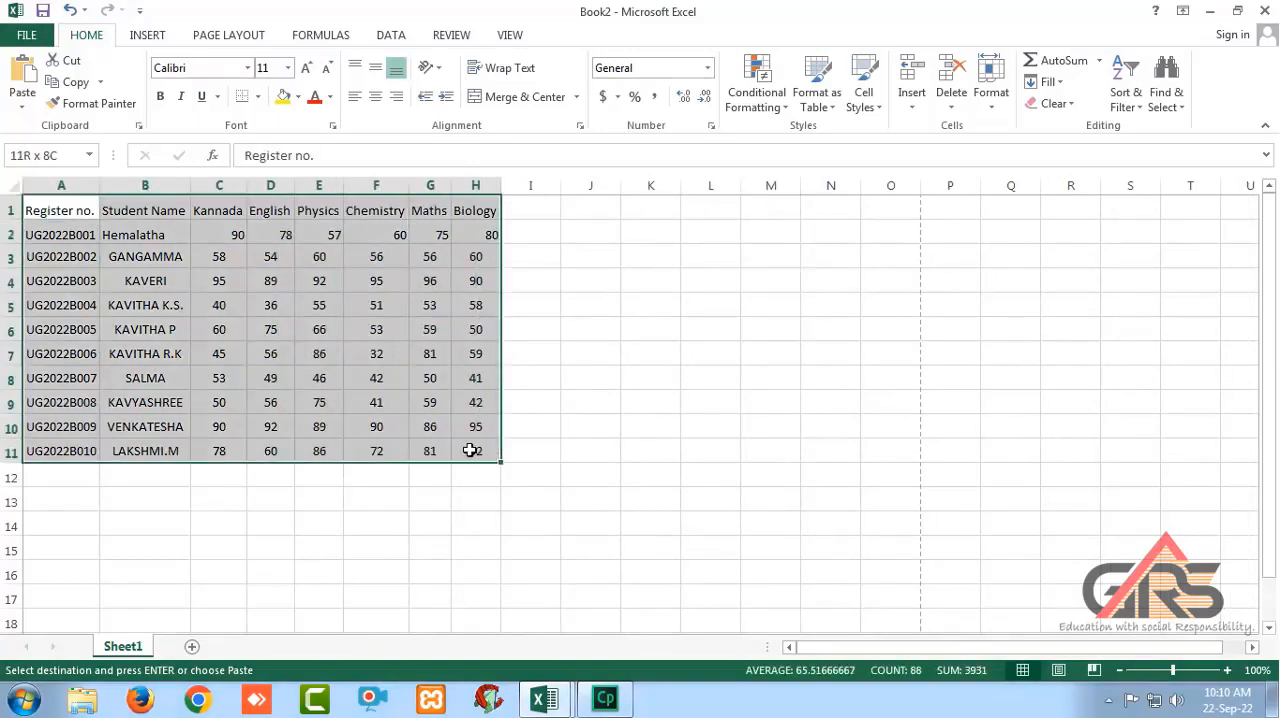
click(374, 70)
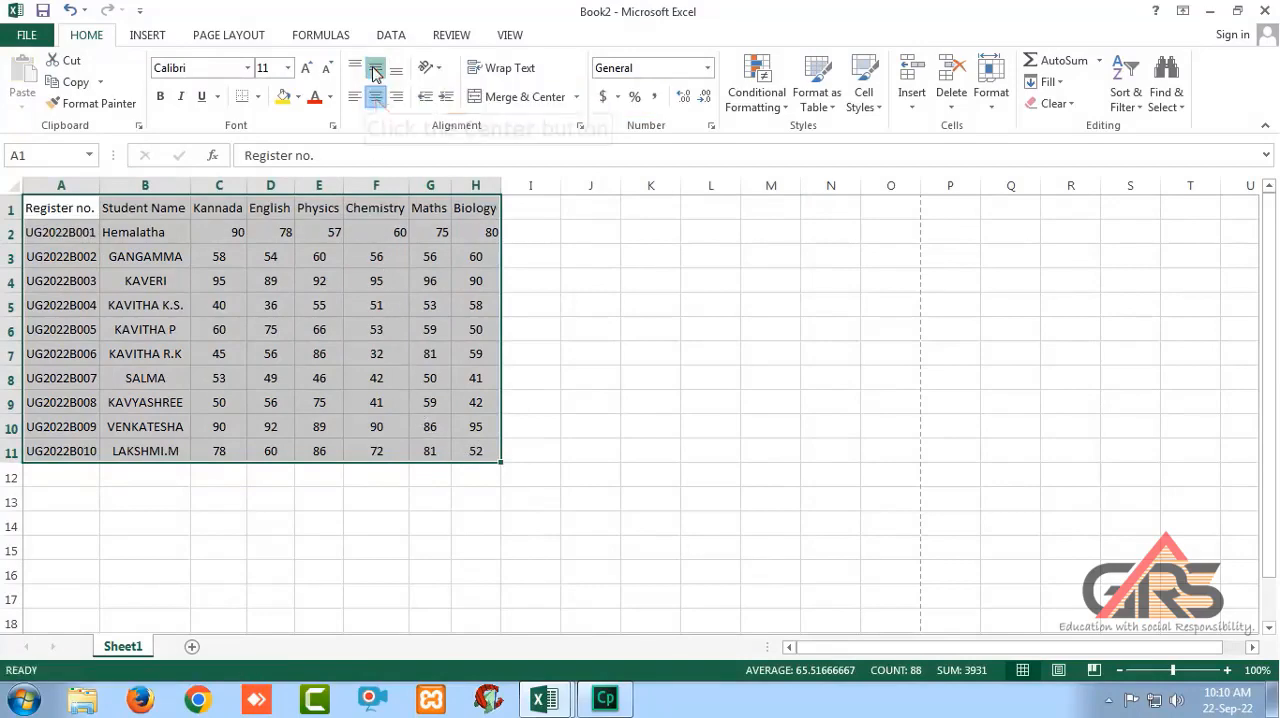
click(375, 97)
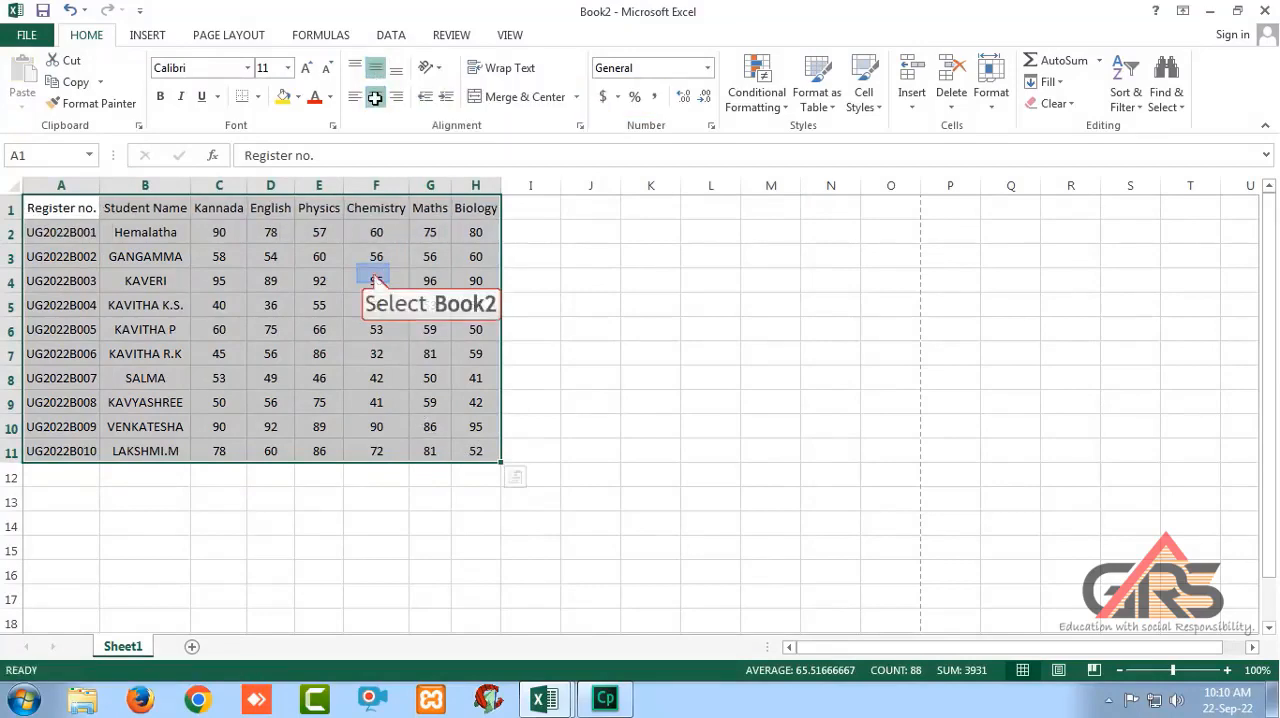
click(374, 274)
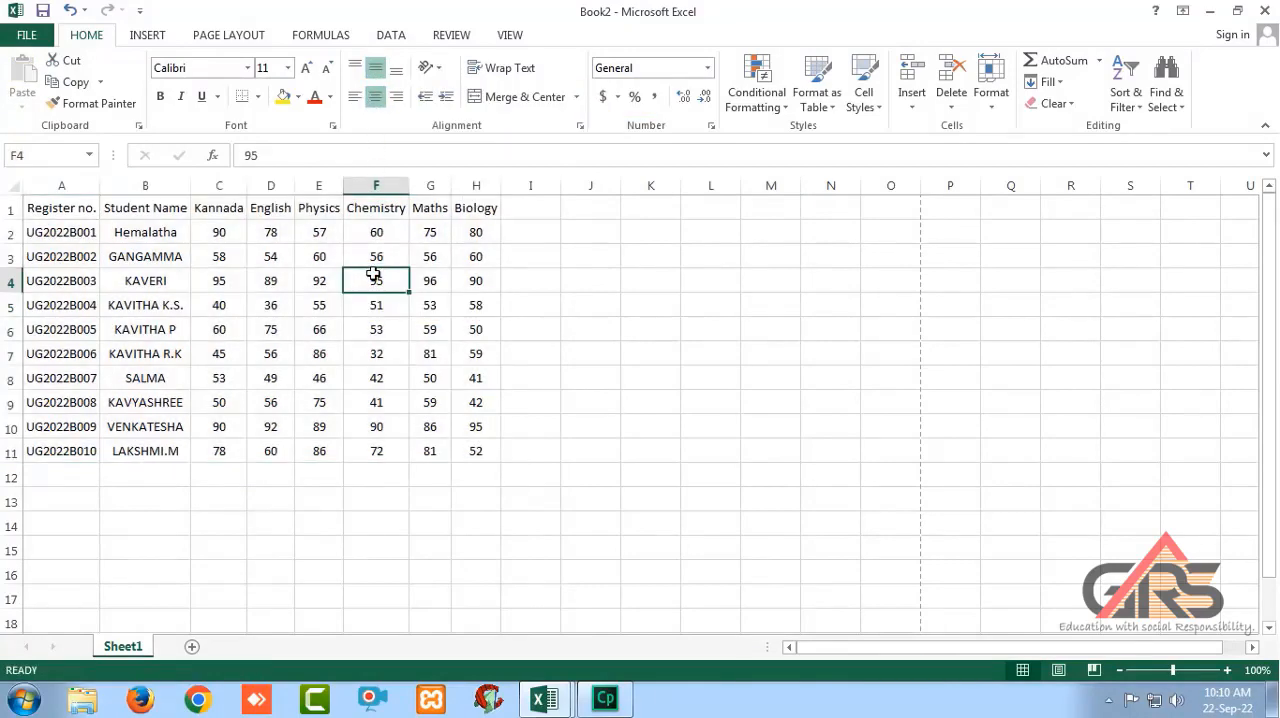
Make the column headings in A1:H1 bold.
drag(51, 209, 476, 206)
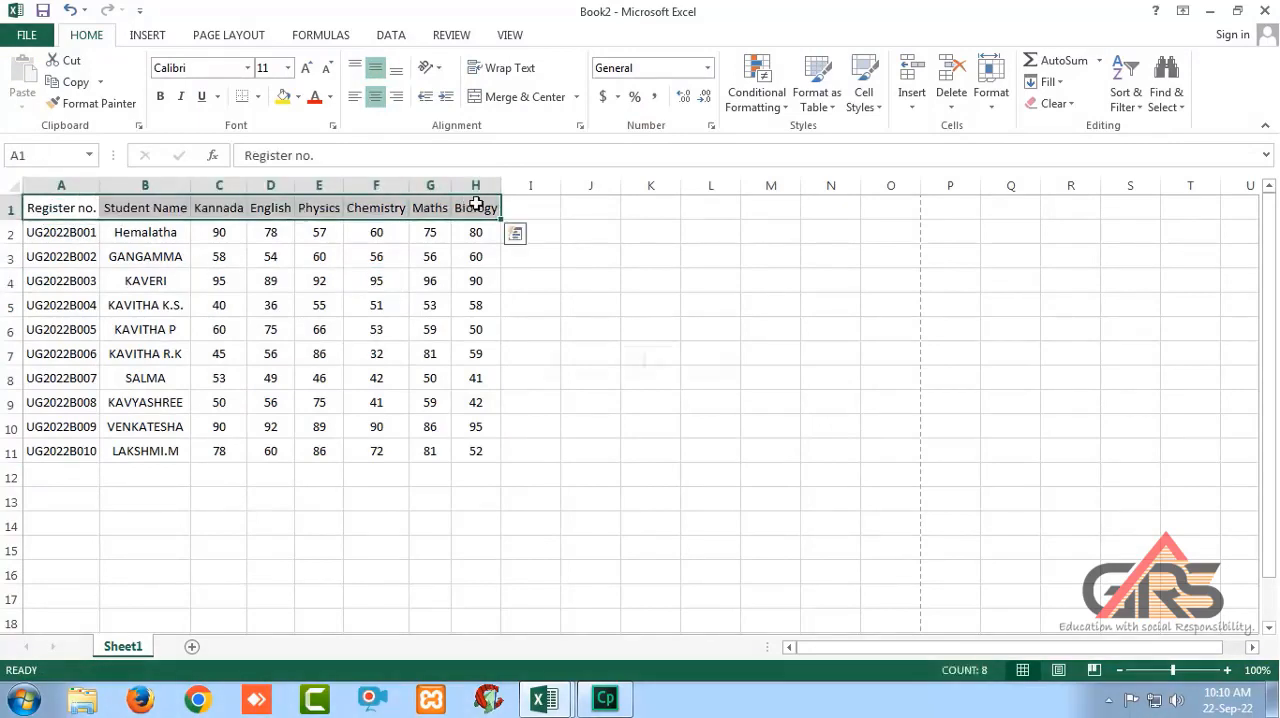
key(ctrl+b)
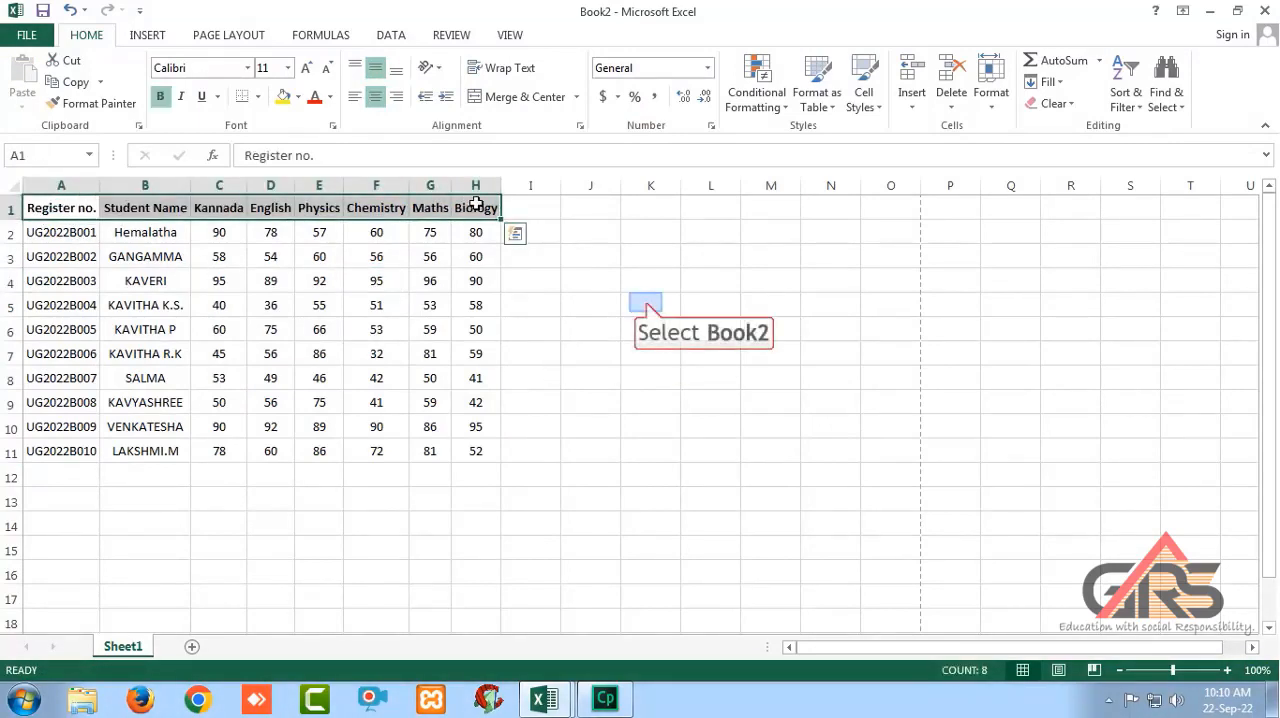
click(630, 301)
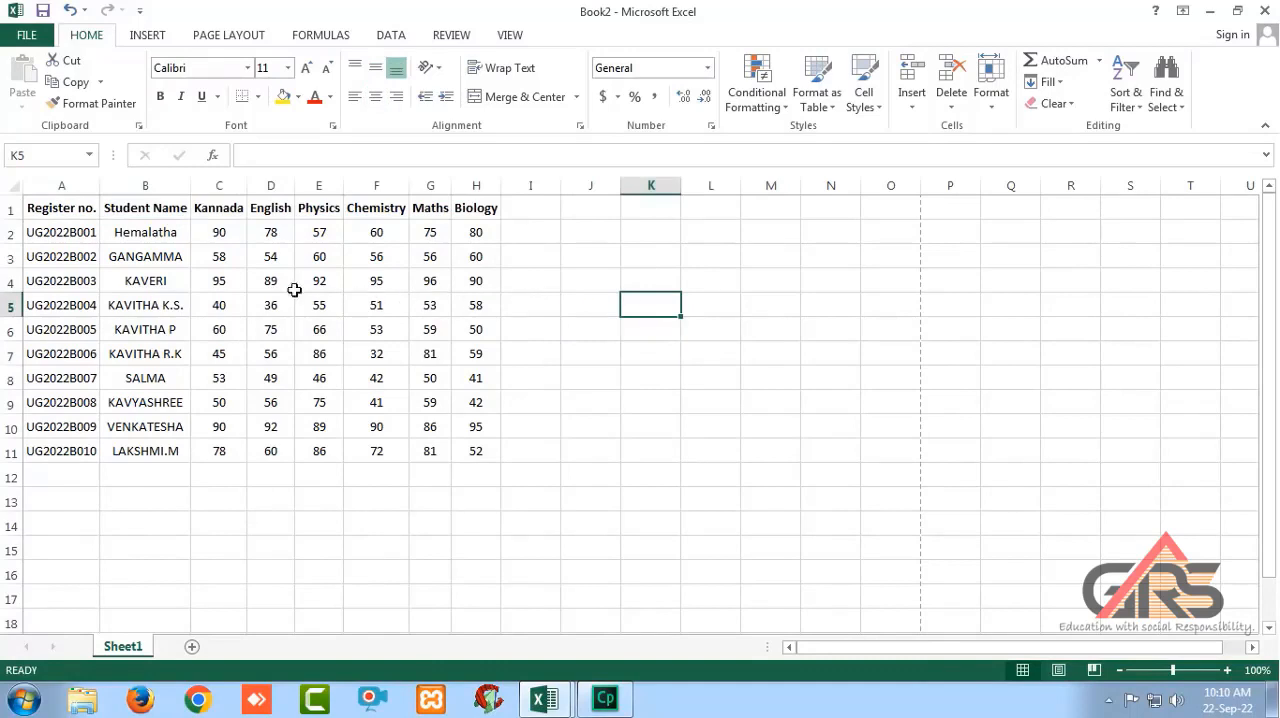
Apply All Borders to the whole marks table A1:H11.
drag(48, 209, 472, 458)
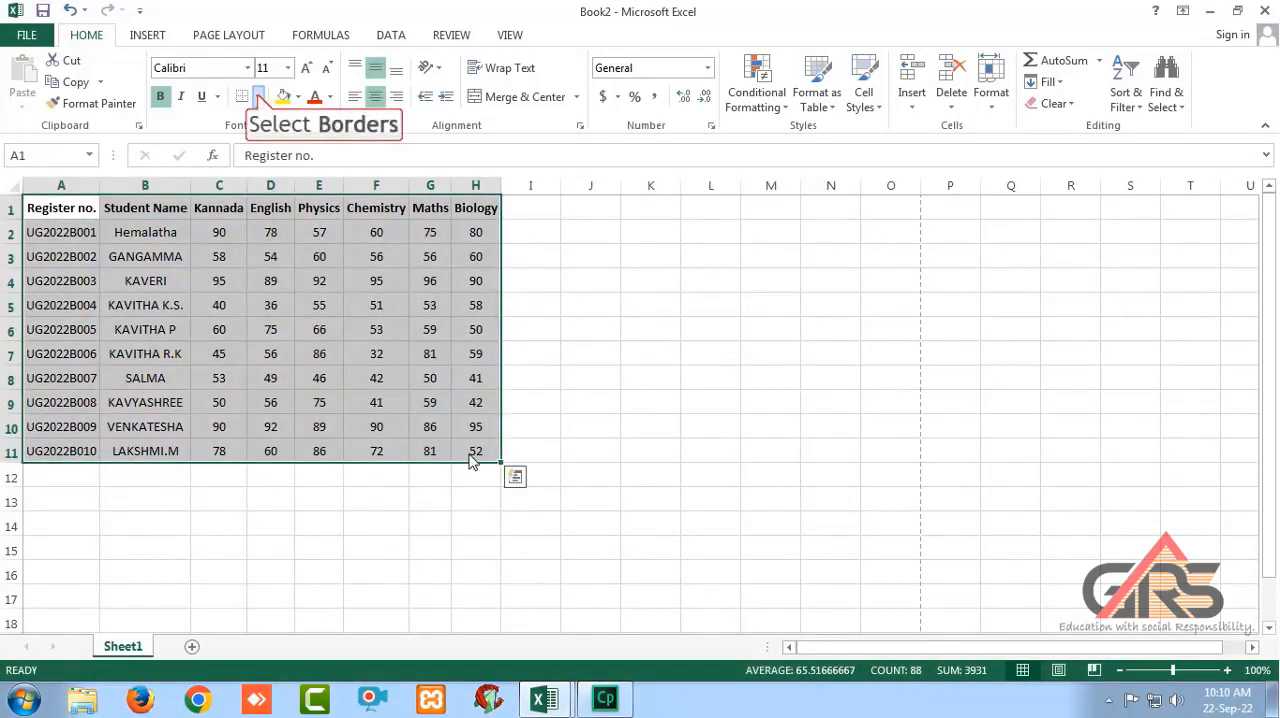
click(258, 97)
click(285, 256)
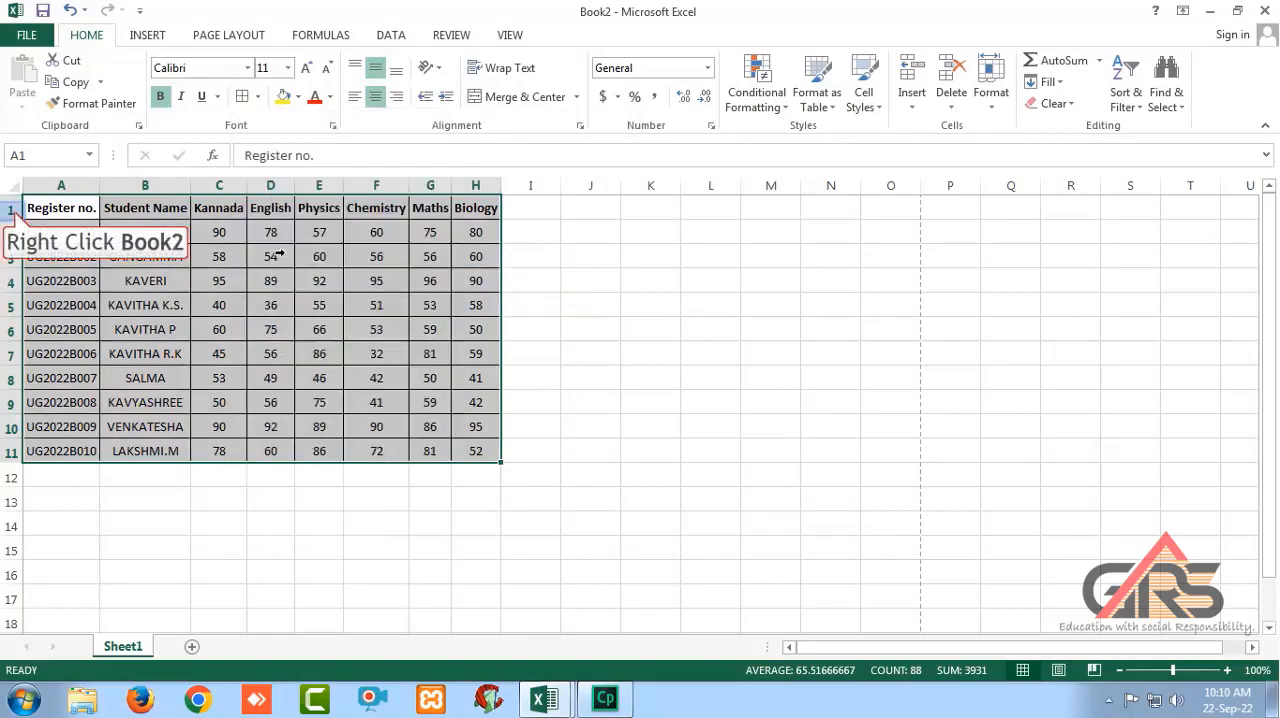
Insert a title row above the headings, merged and centered across A1:H1, reading "Marks Statement".
right_click(11, 210)
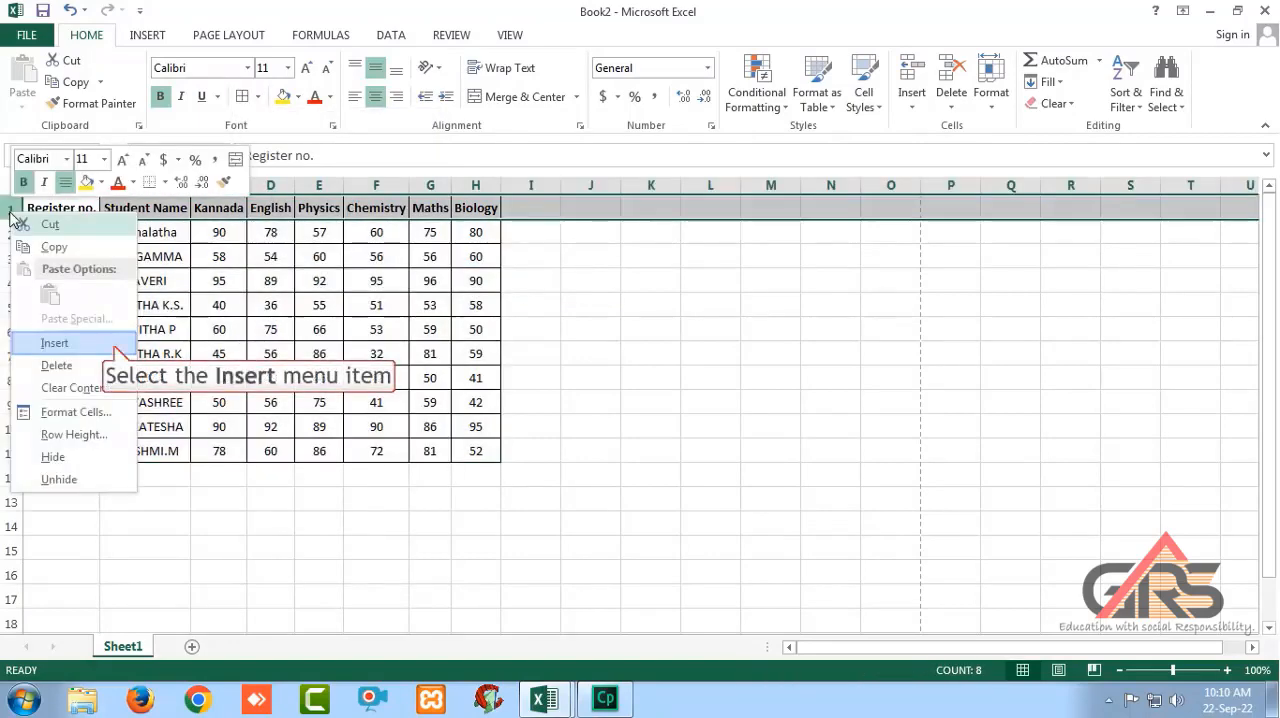
click(115, 350)
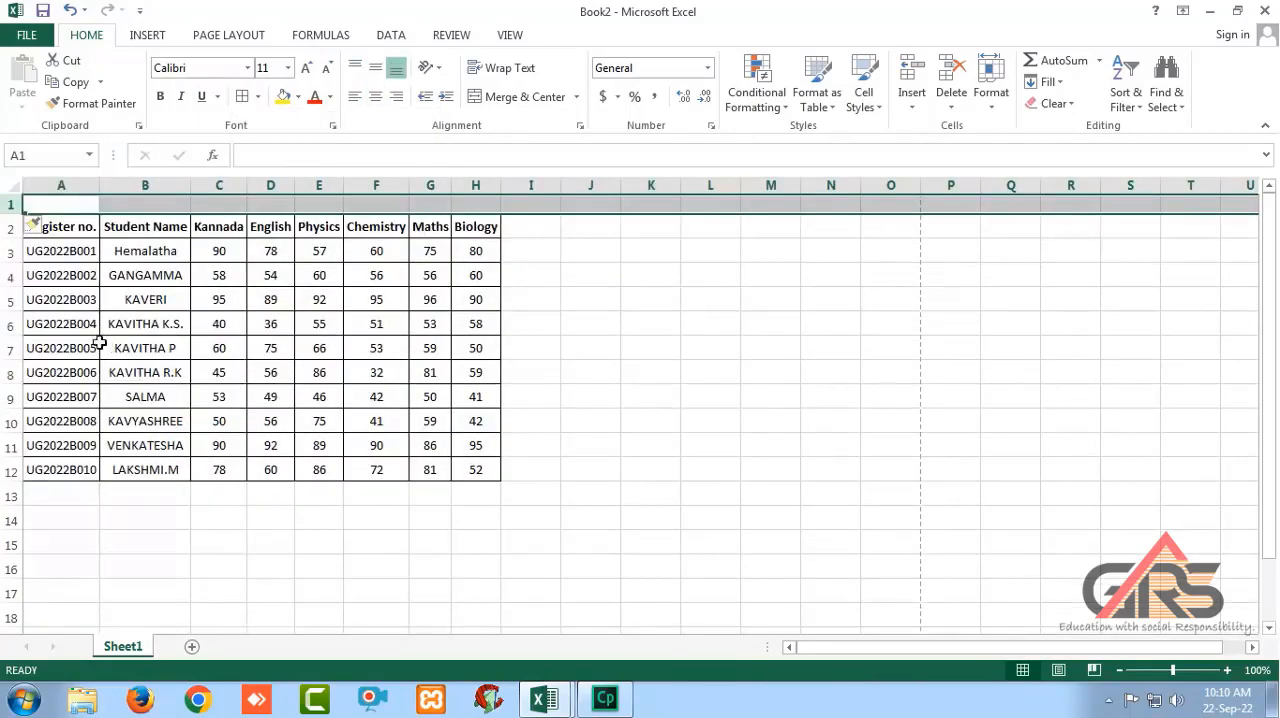
drag(56, 204, 480, 204)
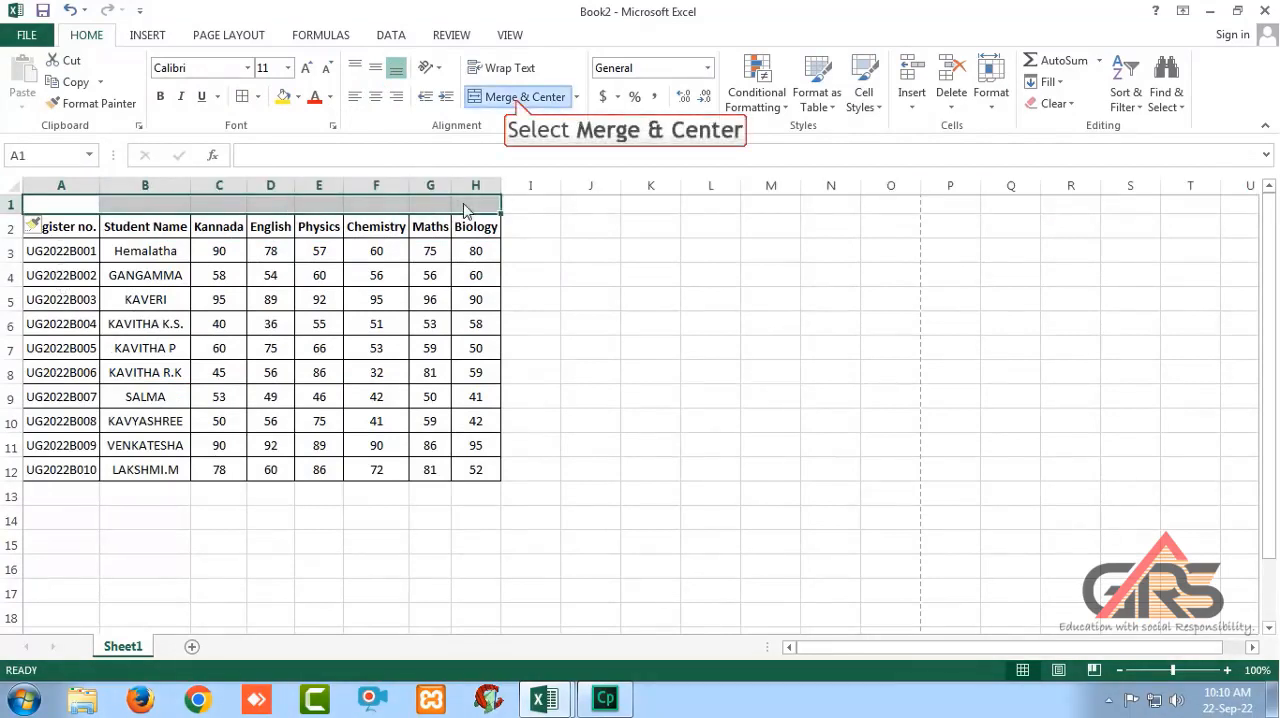
click(517, 97)
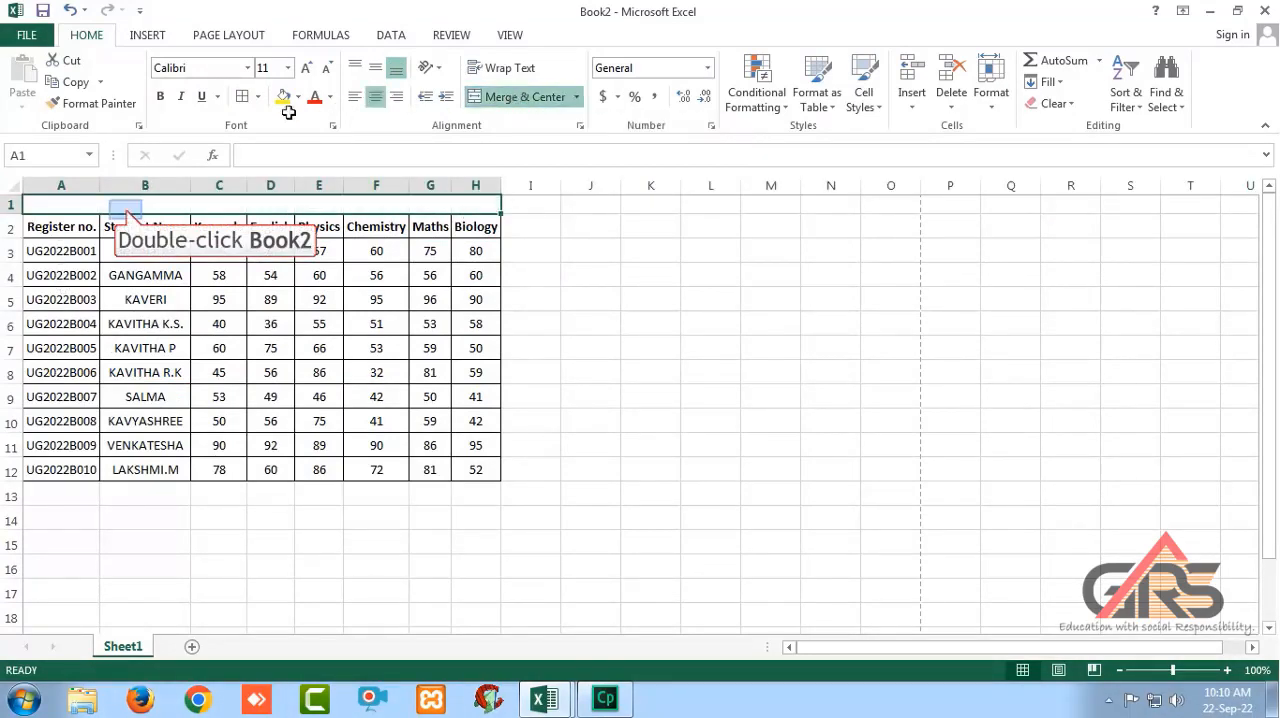
text(Marks Statement)
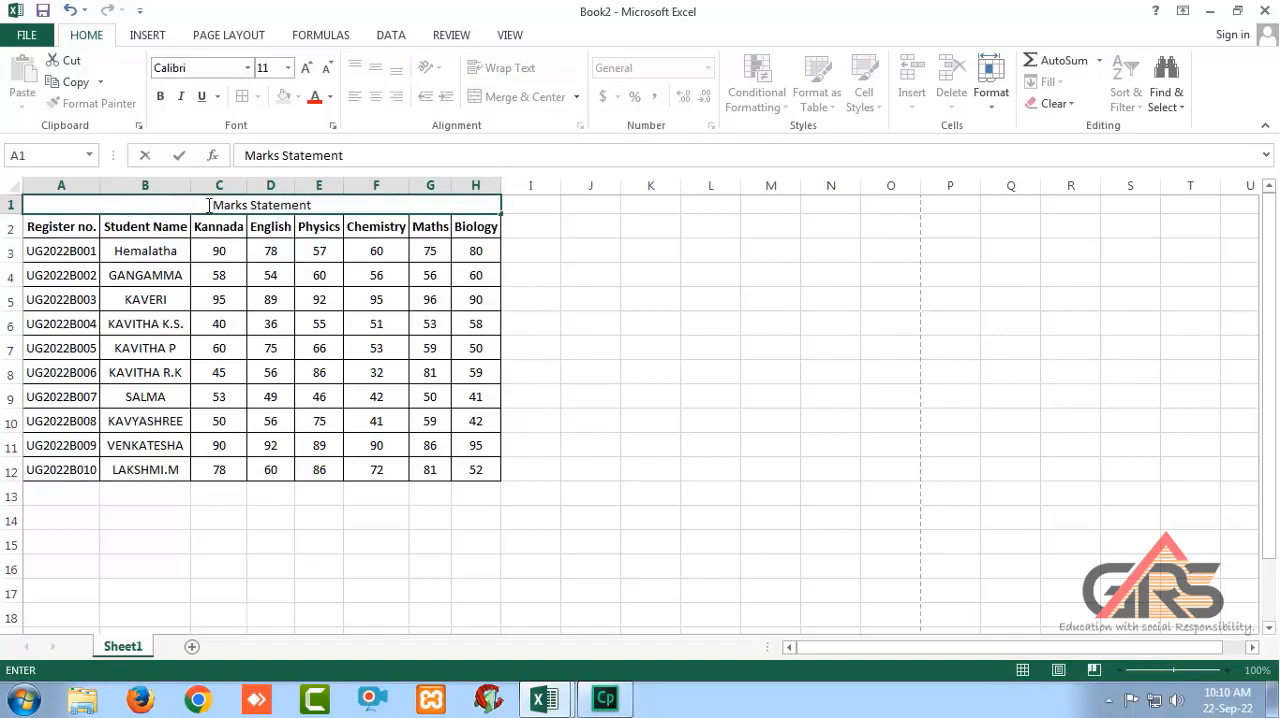
Make the "Marks Statement" title bold and apply All Borders to its merged cell.
drag(208, 205, 335, 218)
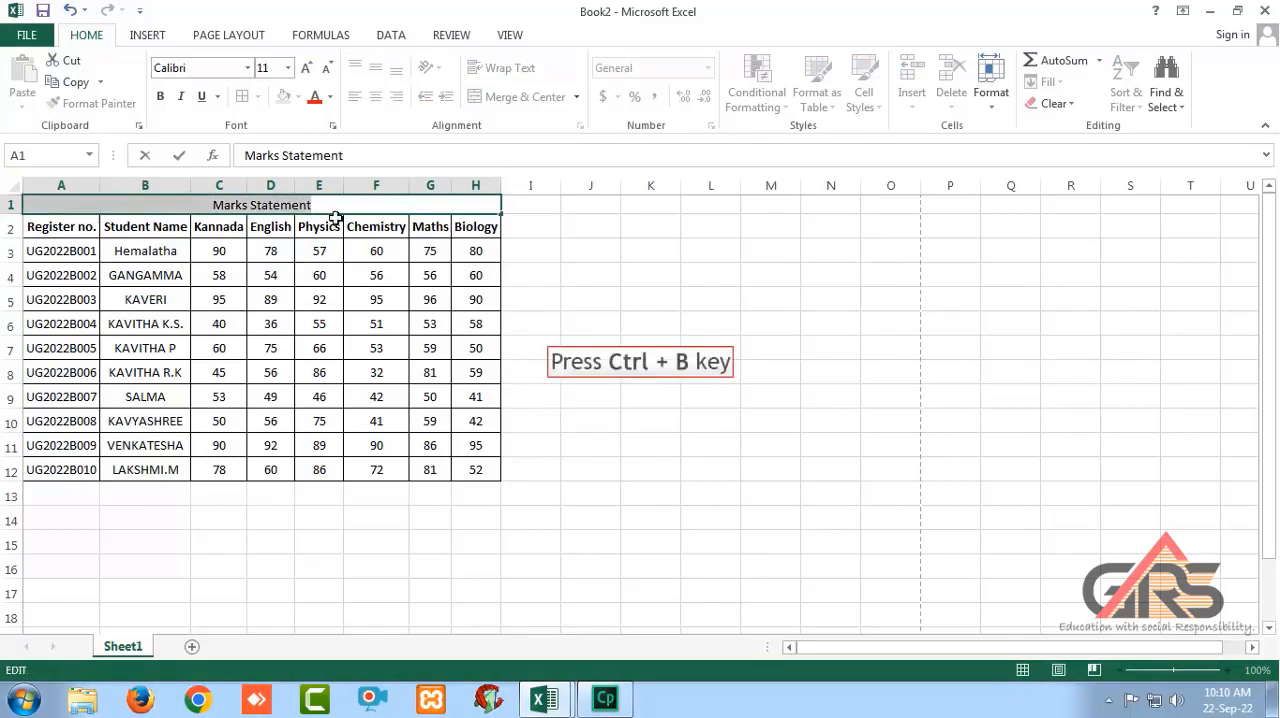
key(ctrl+b)
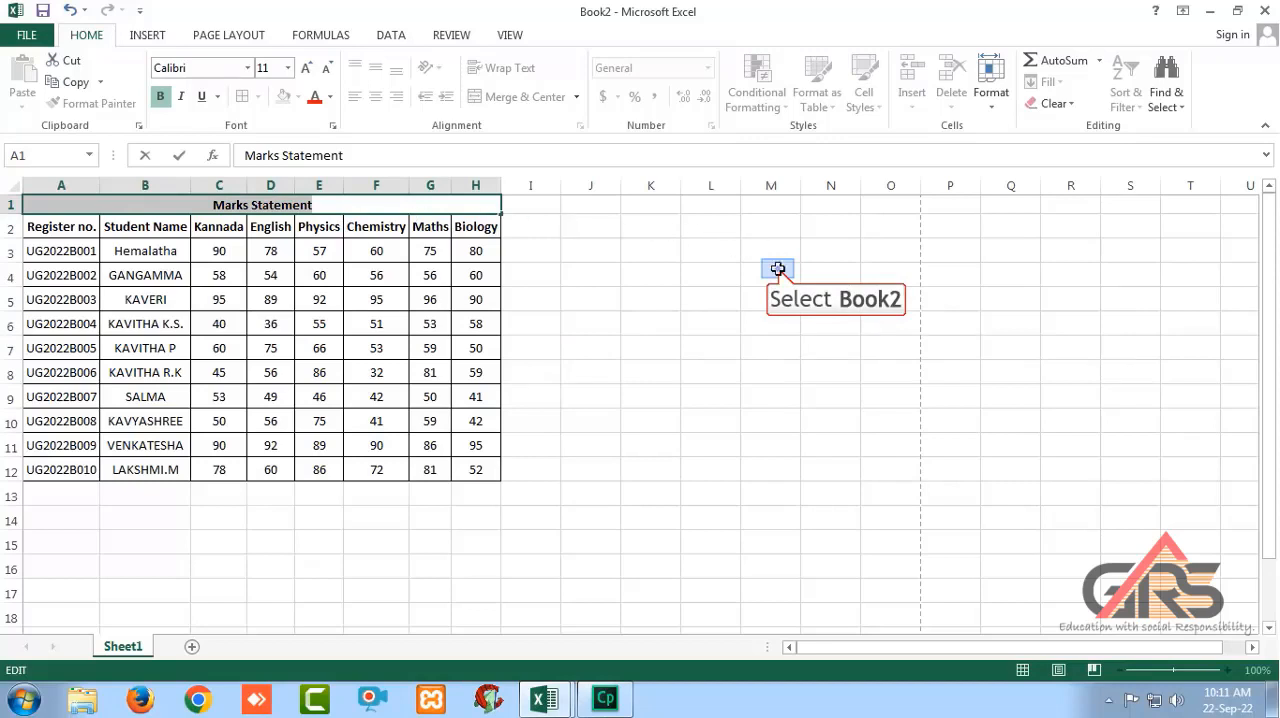
click(778, 269)
click(90, 207)
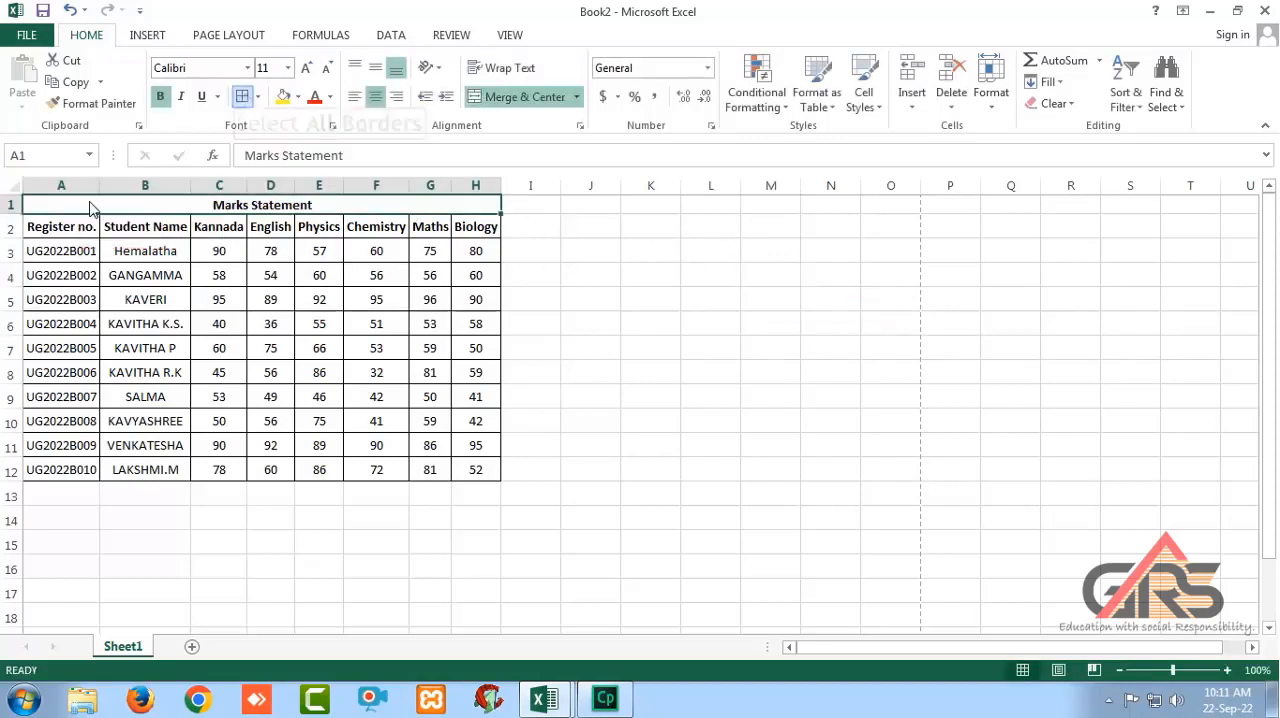
click(243, 96)
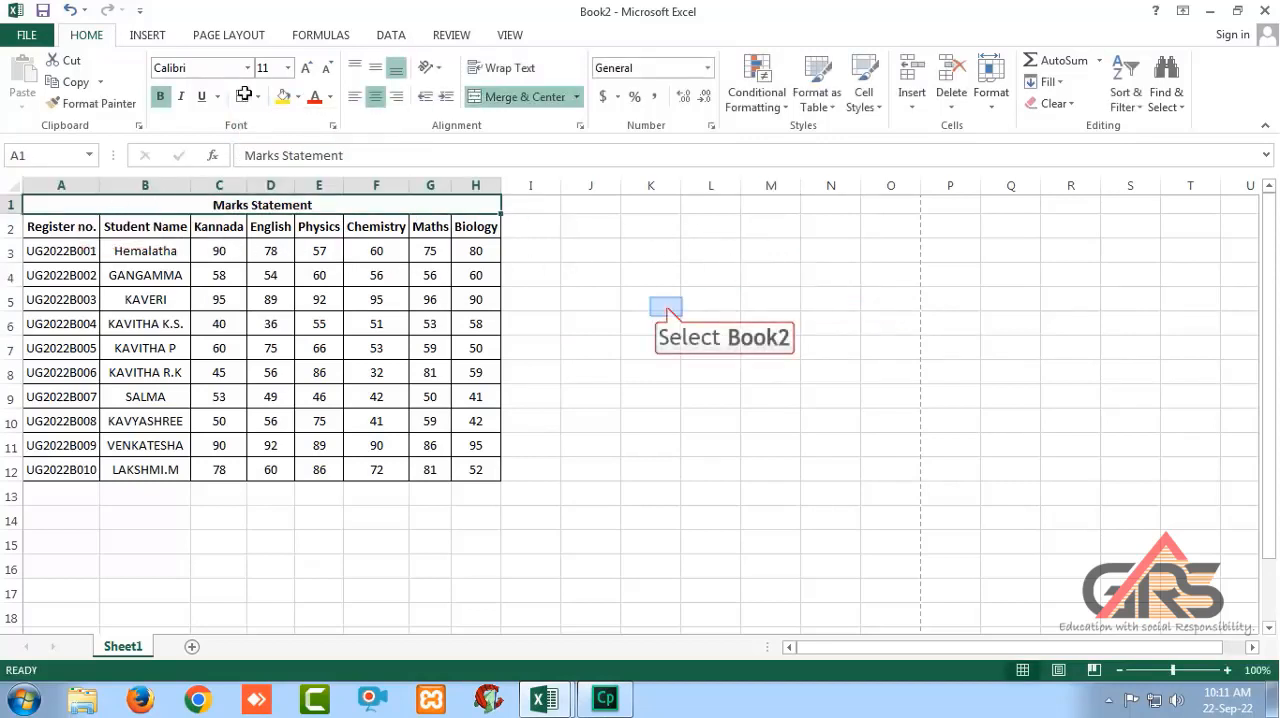
click(665, 305)
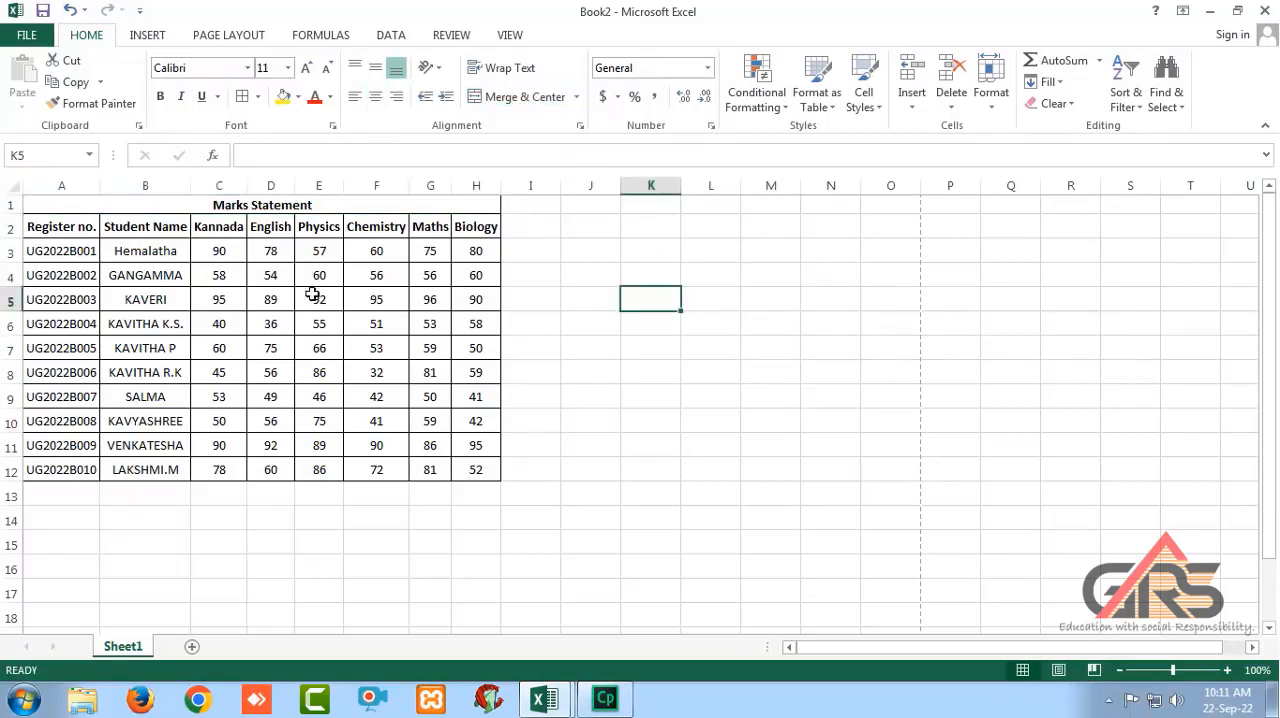
Set the font of the whole table, including the title row, to Calibri size 11.
drag(67, 211, 171, 477)
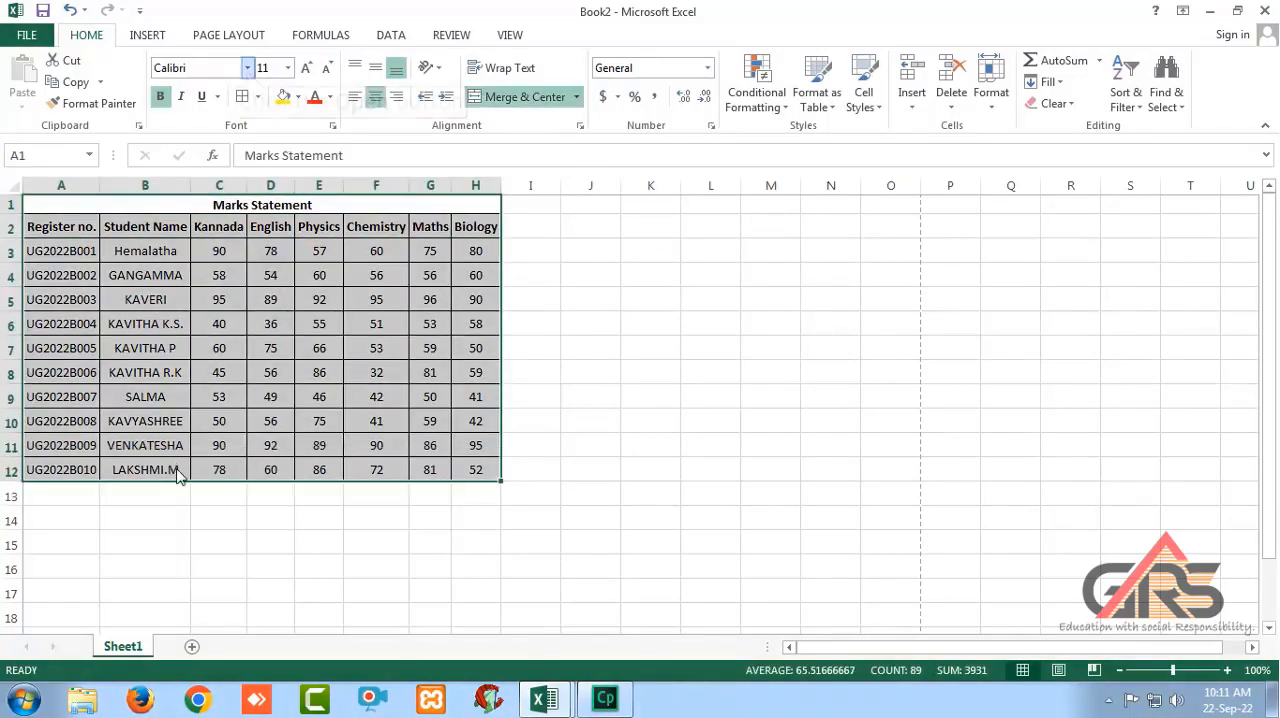
click(247, 70)
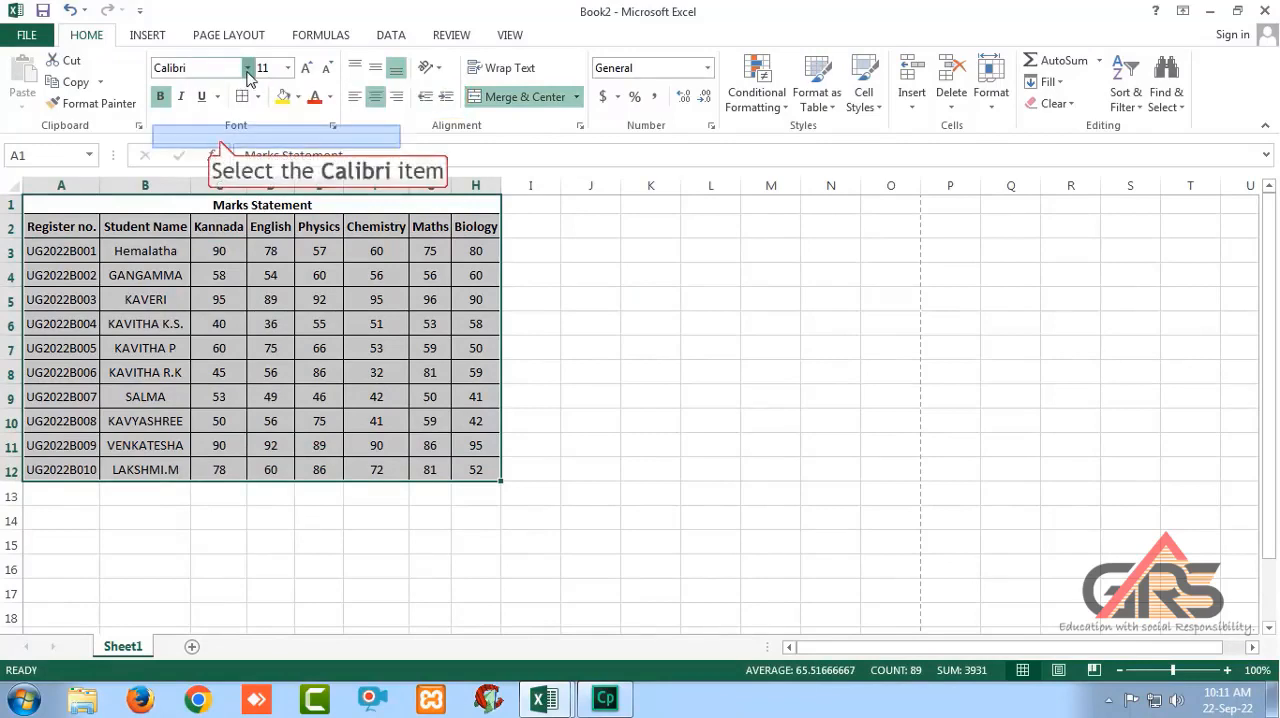
click(220, 140)
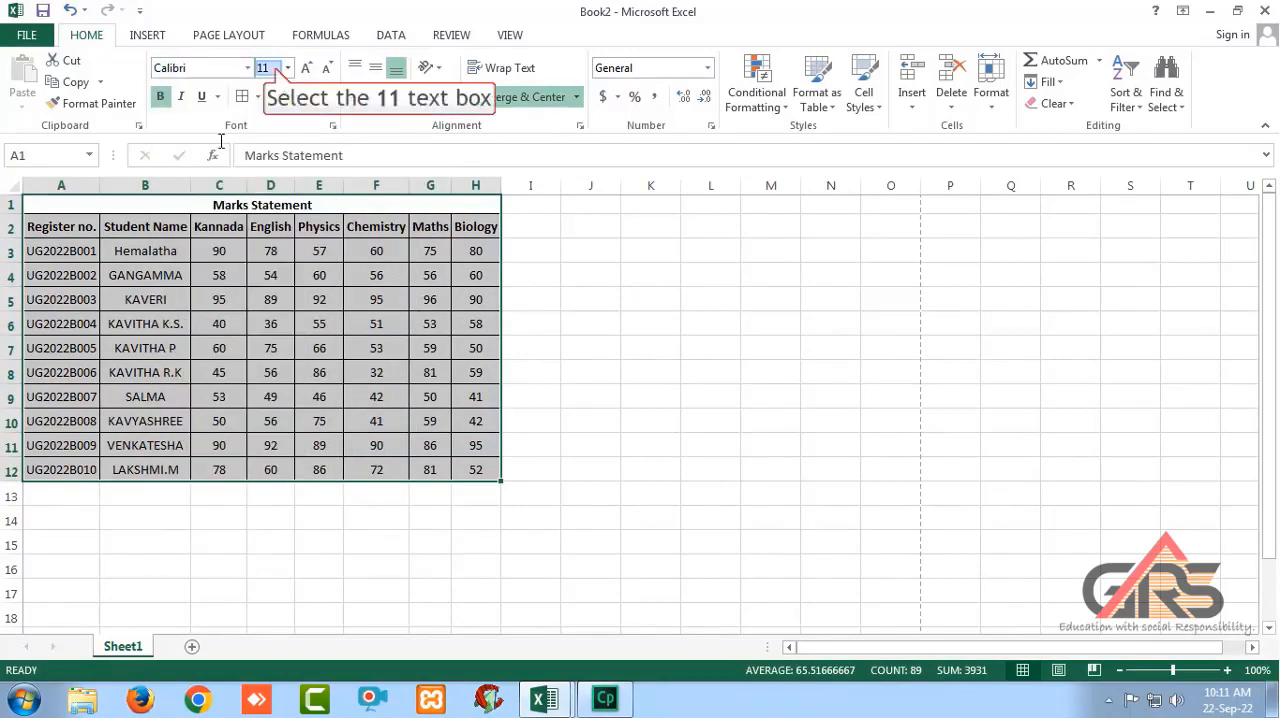
click(276, 70)
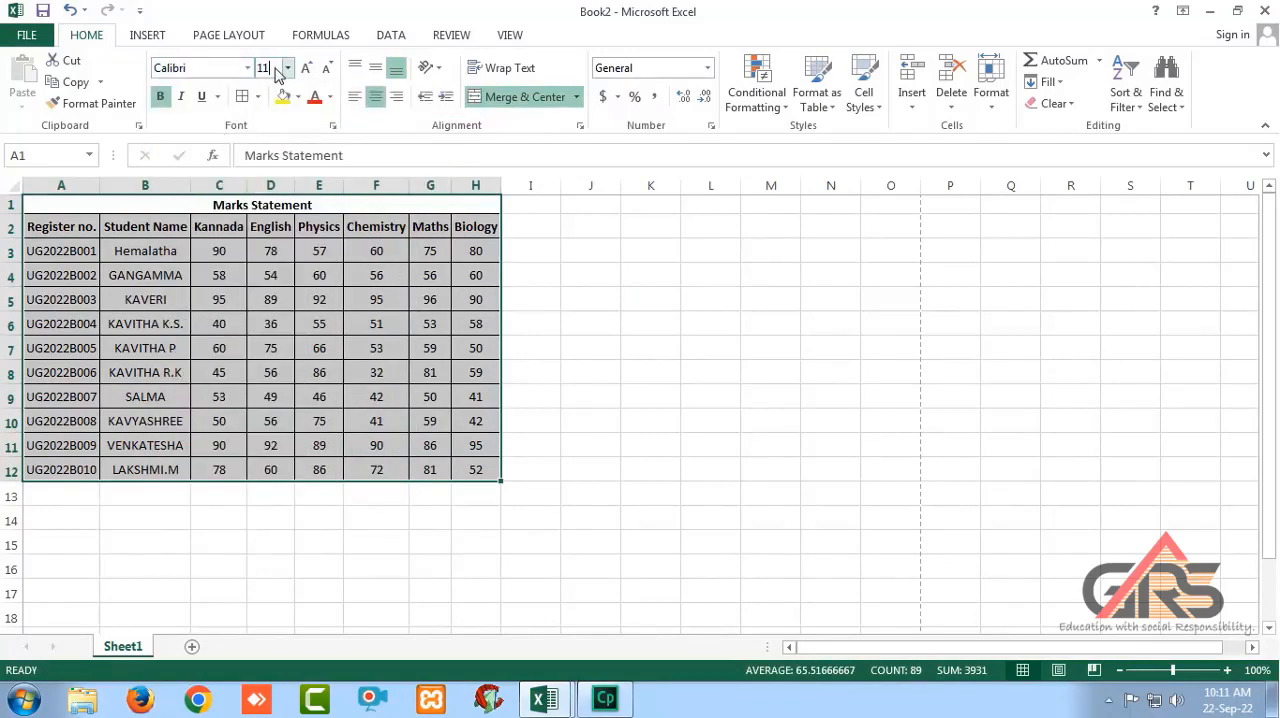
key(Return)
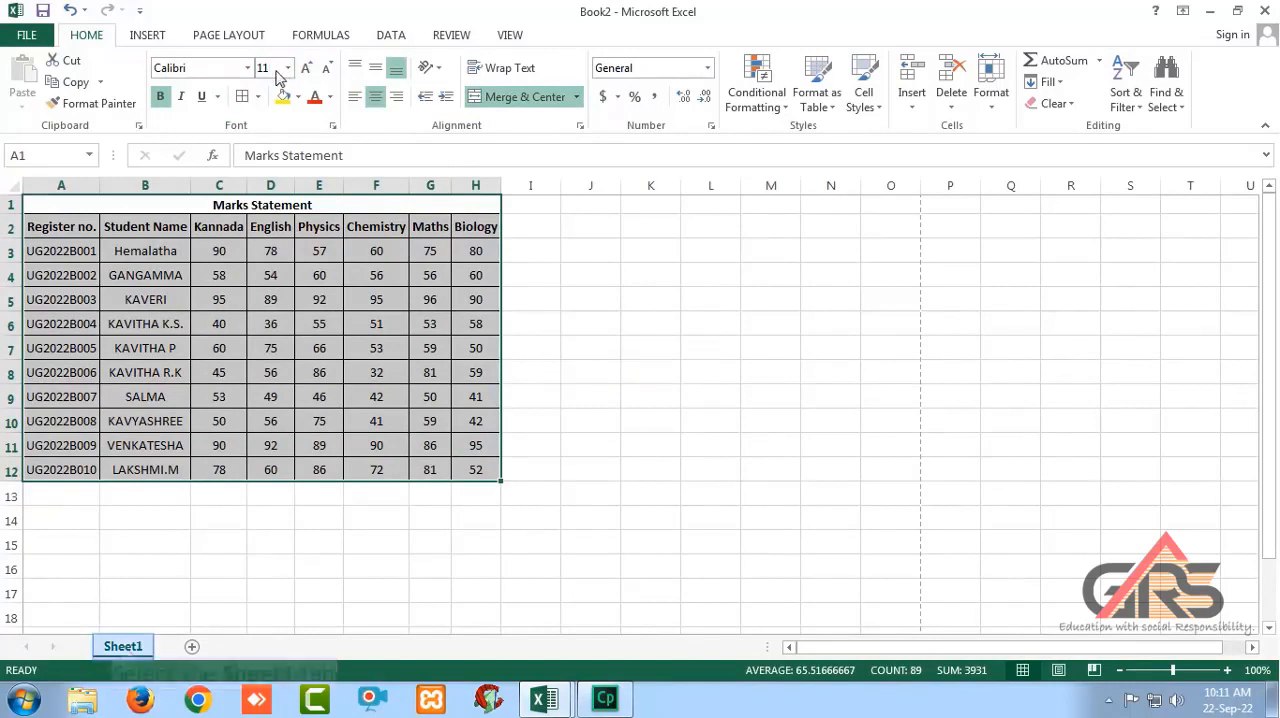
Rename the Sheet1 worksheet as "Student".
click(123, 648)
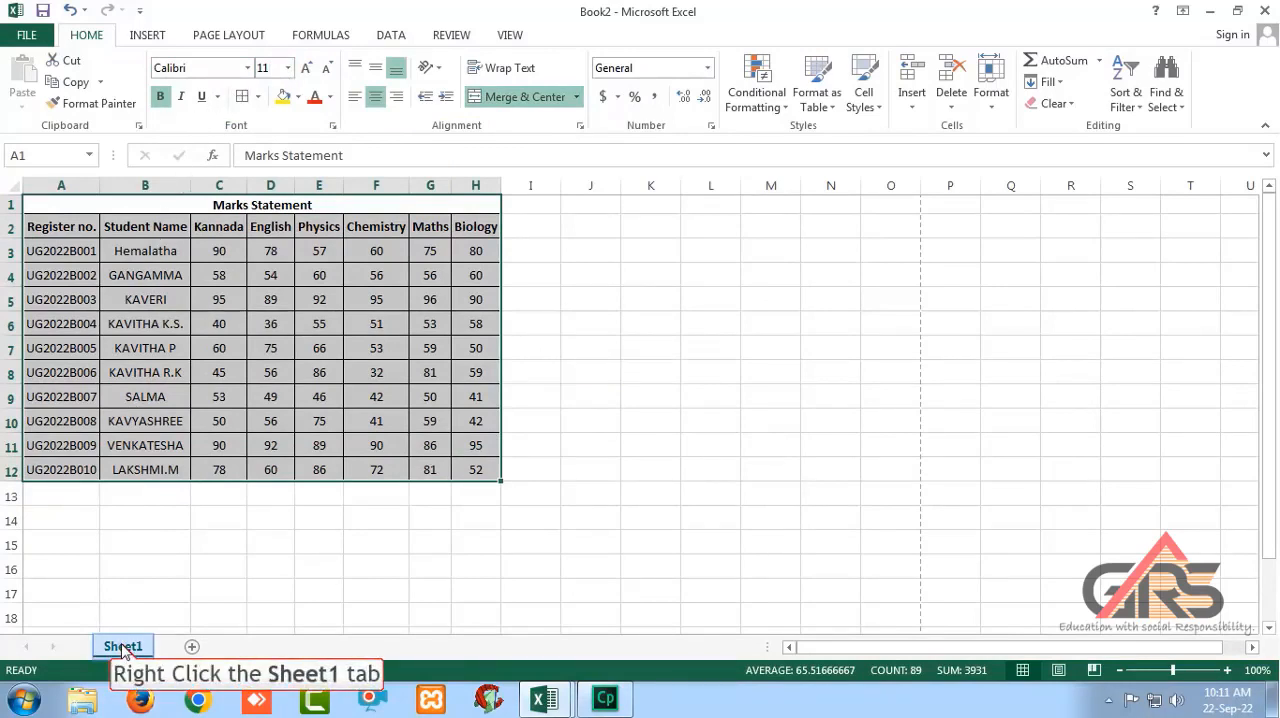
right_click(123, 648)
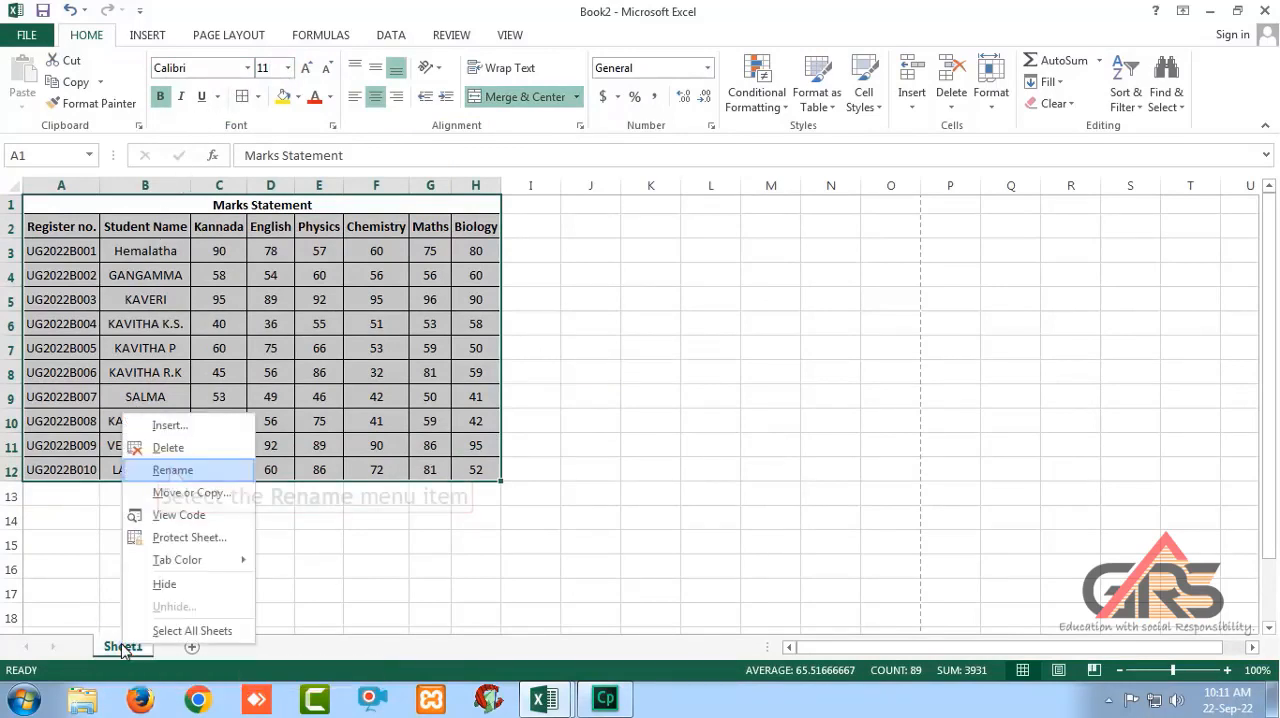
click(170, 471)
text(Studen)
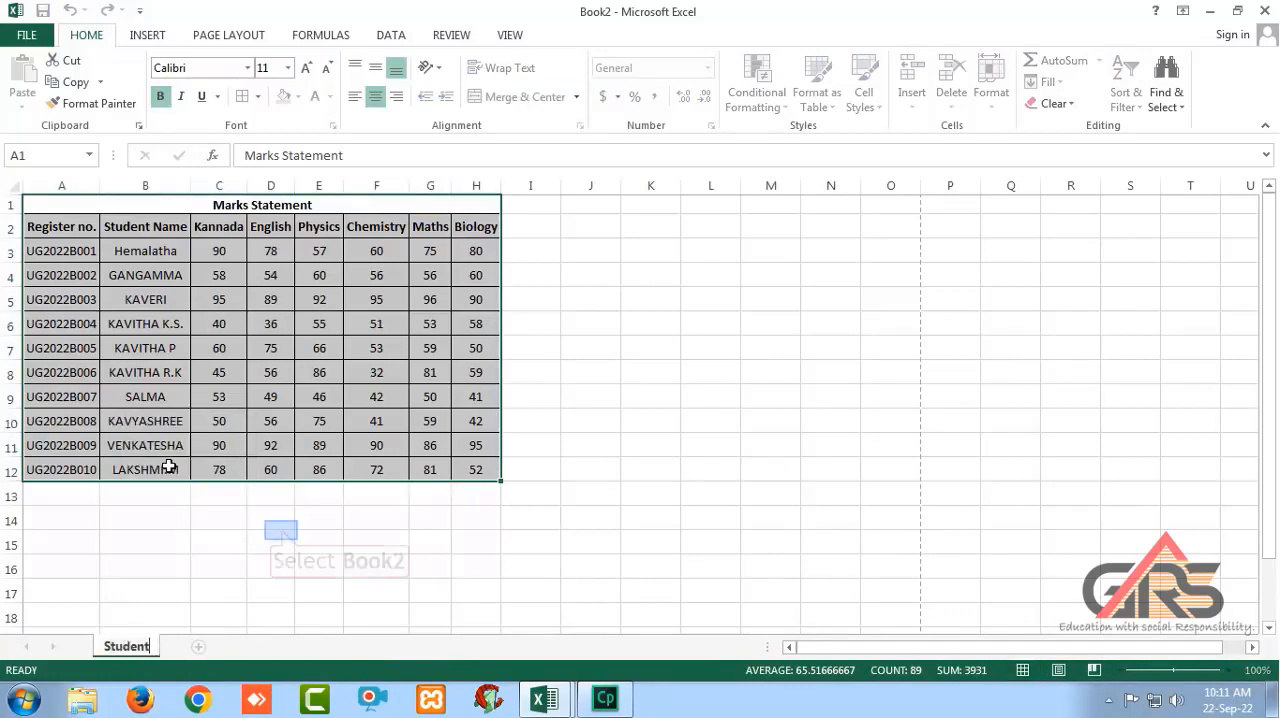
click(281, 530)
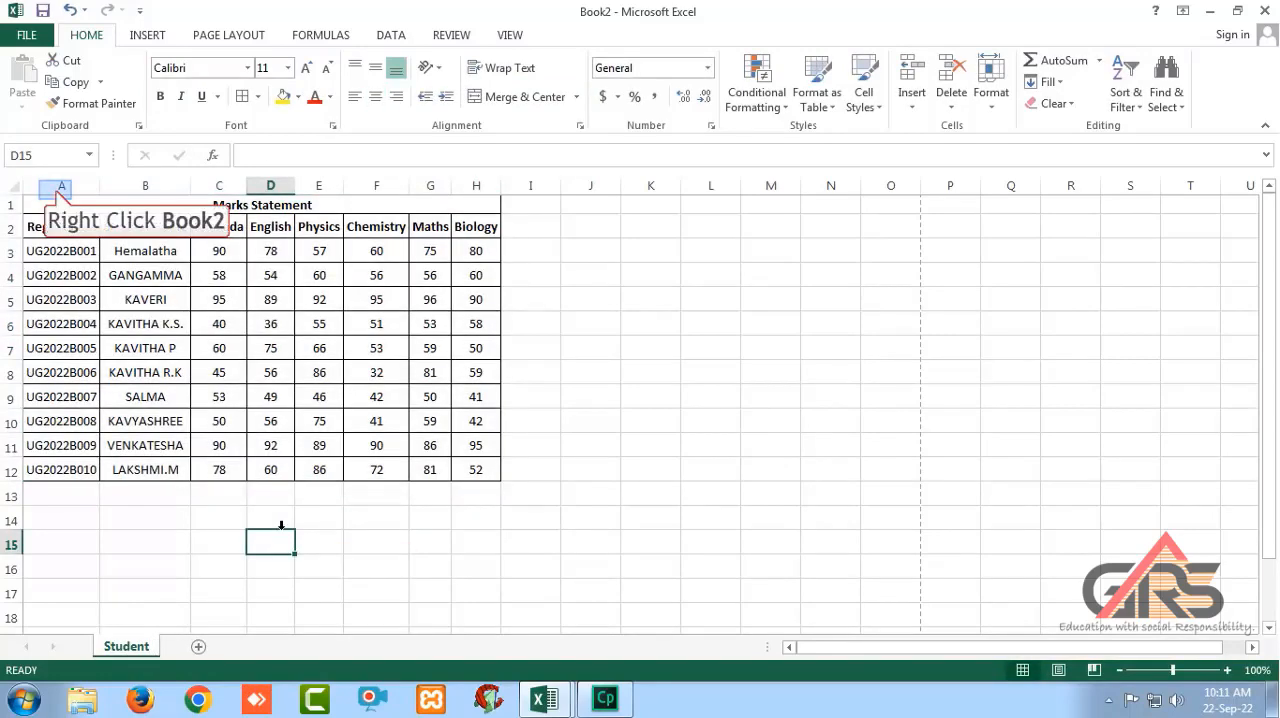
Insert a new column before the register numbers and enter the heading "Sl no" in A2.
right_click(57, 189)
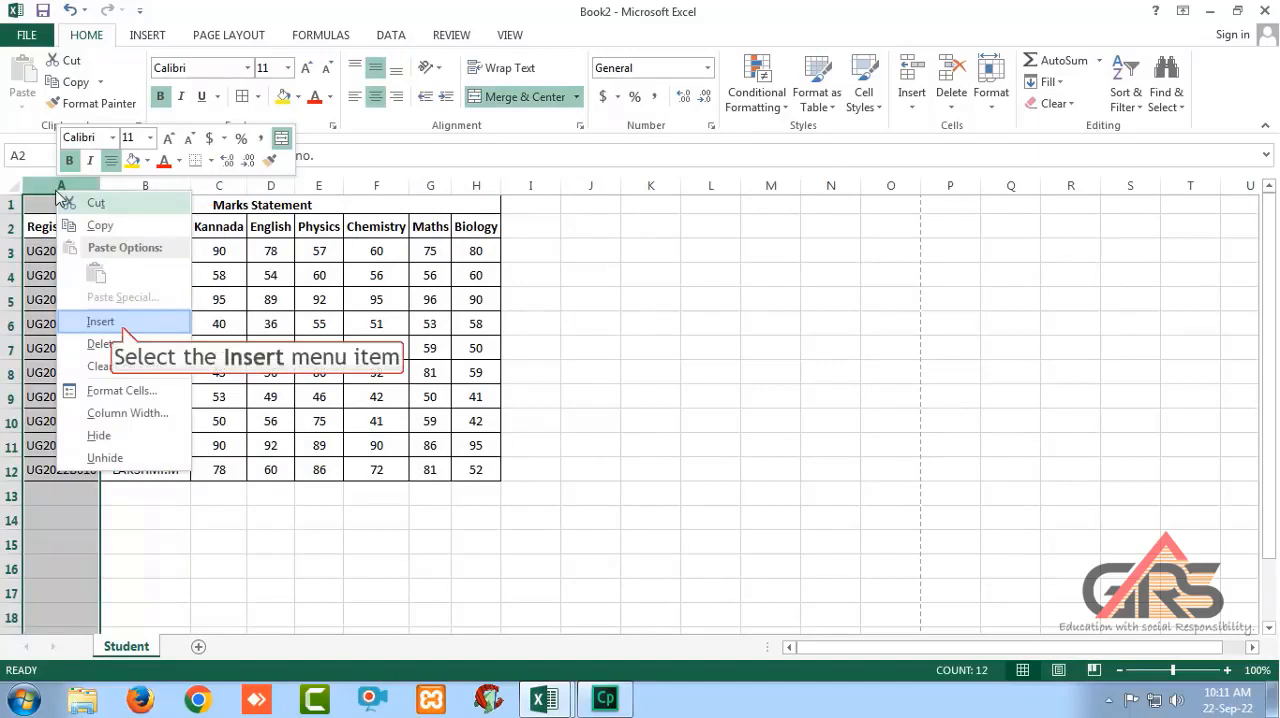
click(101, 321)
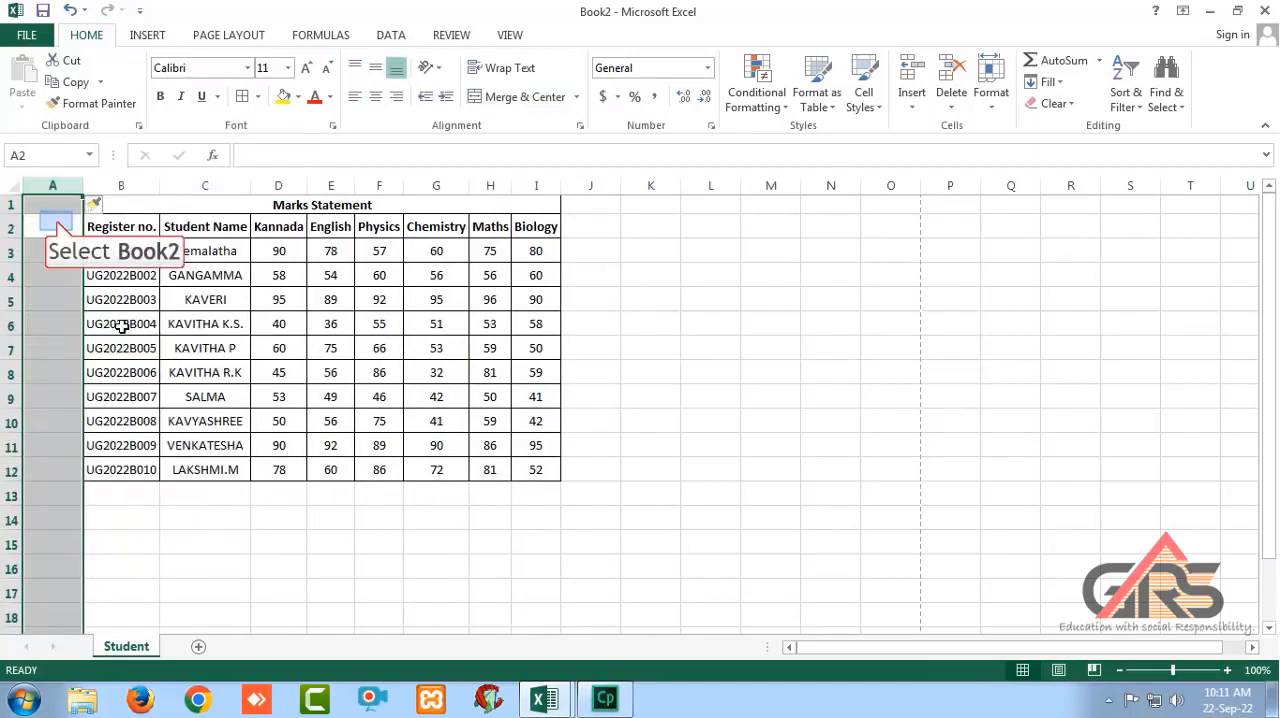
click(56, 222)
text(Sl n)
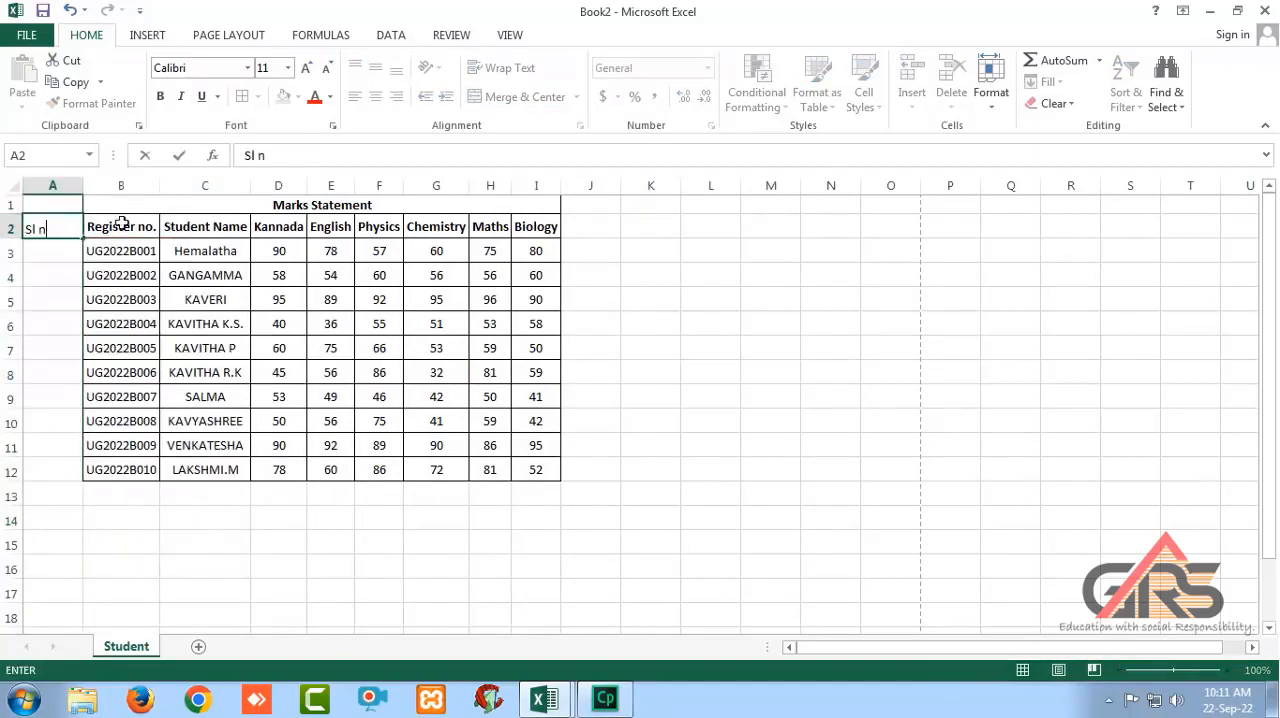
text(o)
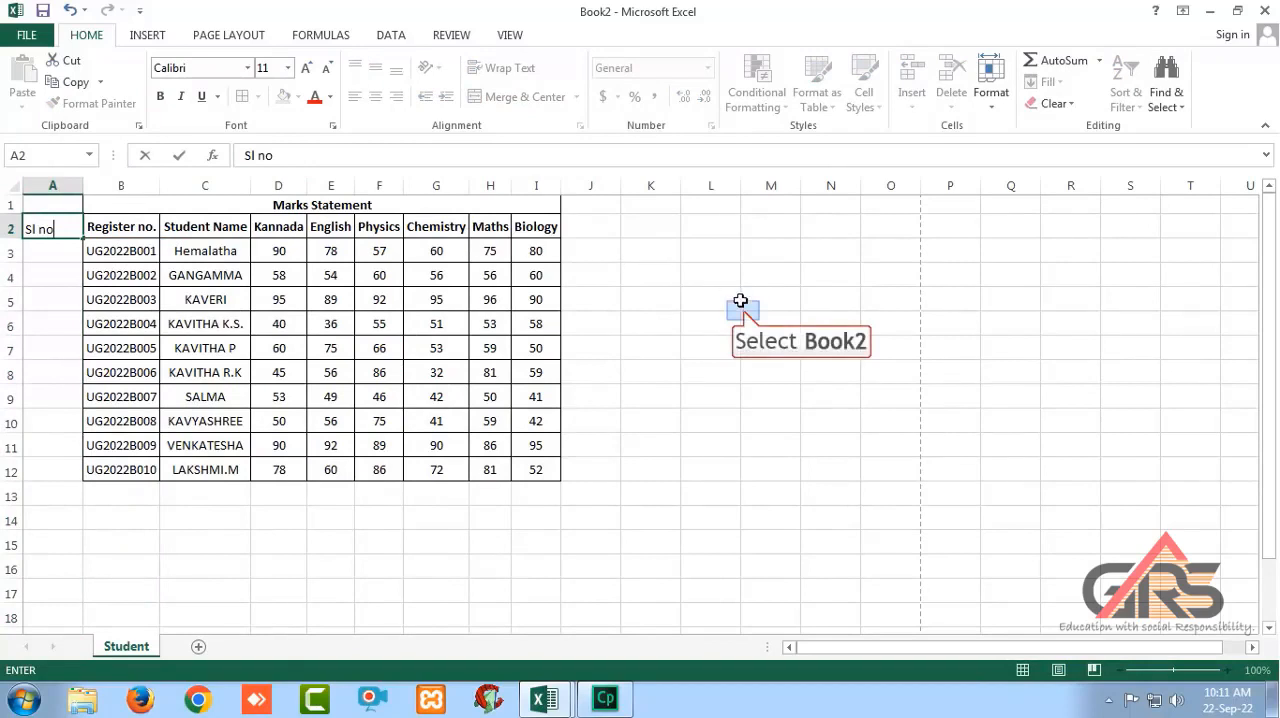
drag(740, 300, 770, 322)
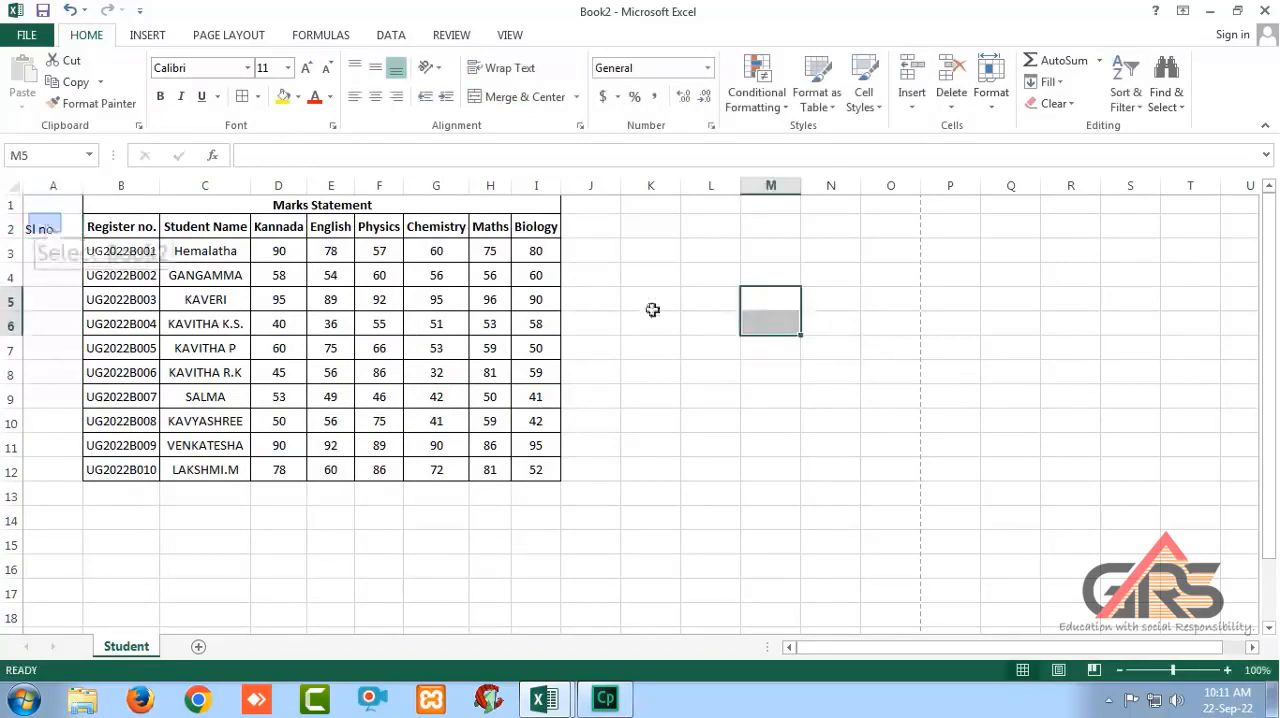
Make the "Sl no" heading in A2 bold and center it vertically and horizontally.
click(45, 226)
key(ctrl+b)
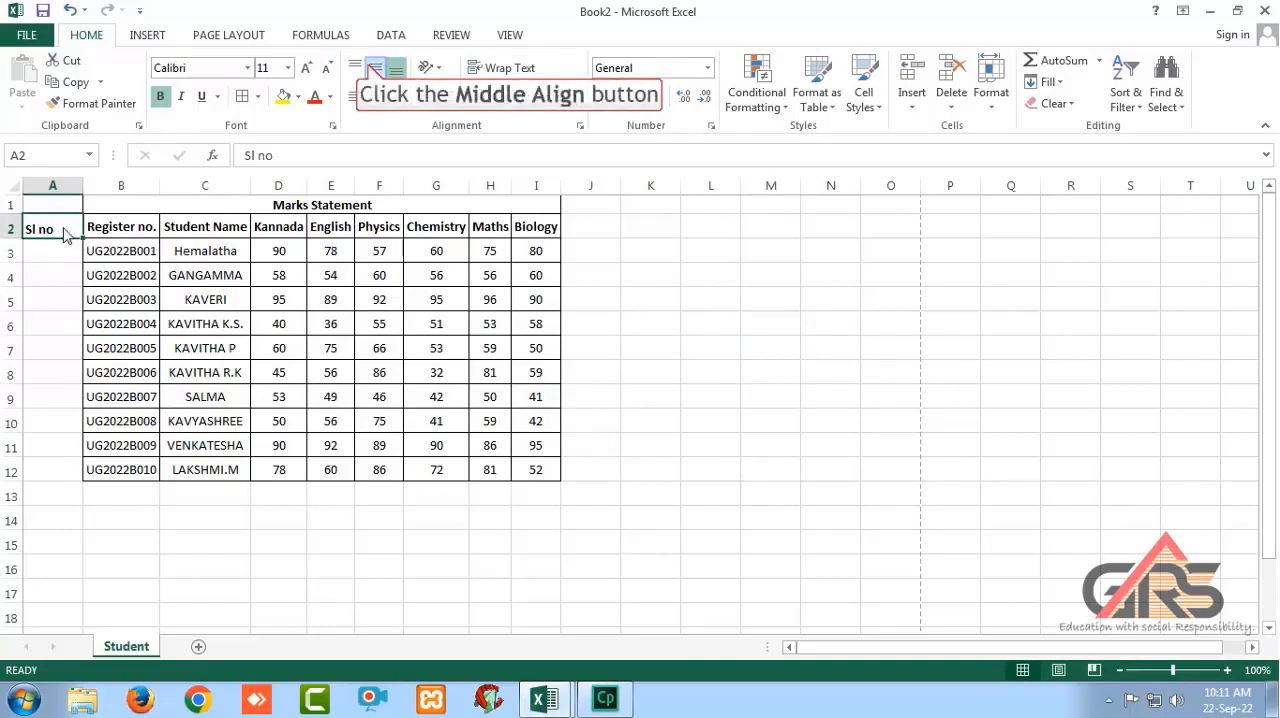
click(373, 68)
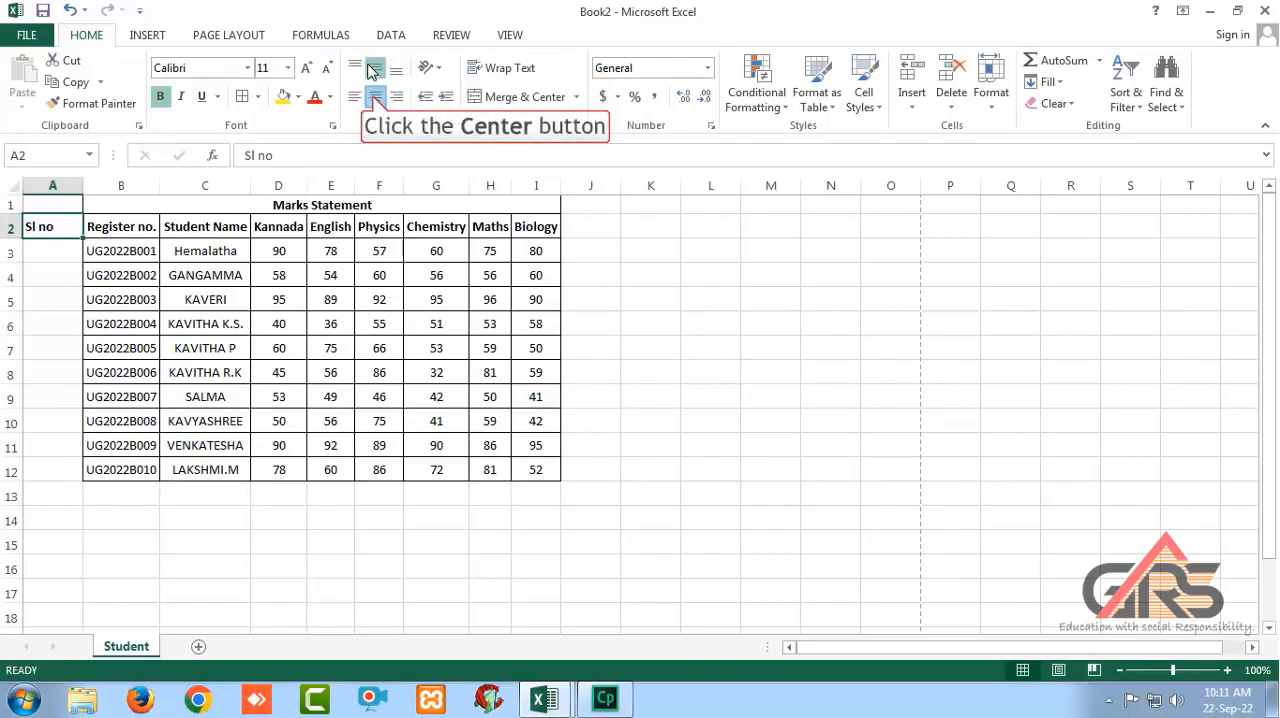
click(373, 97)
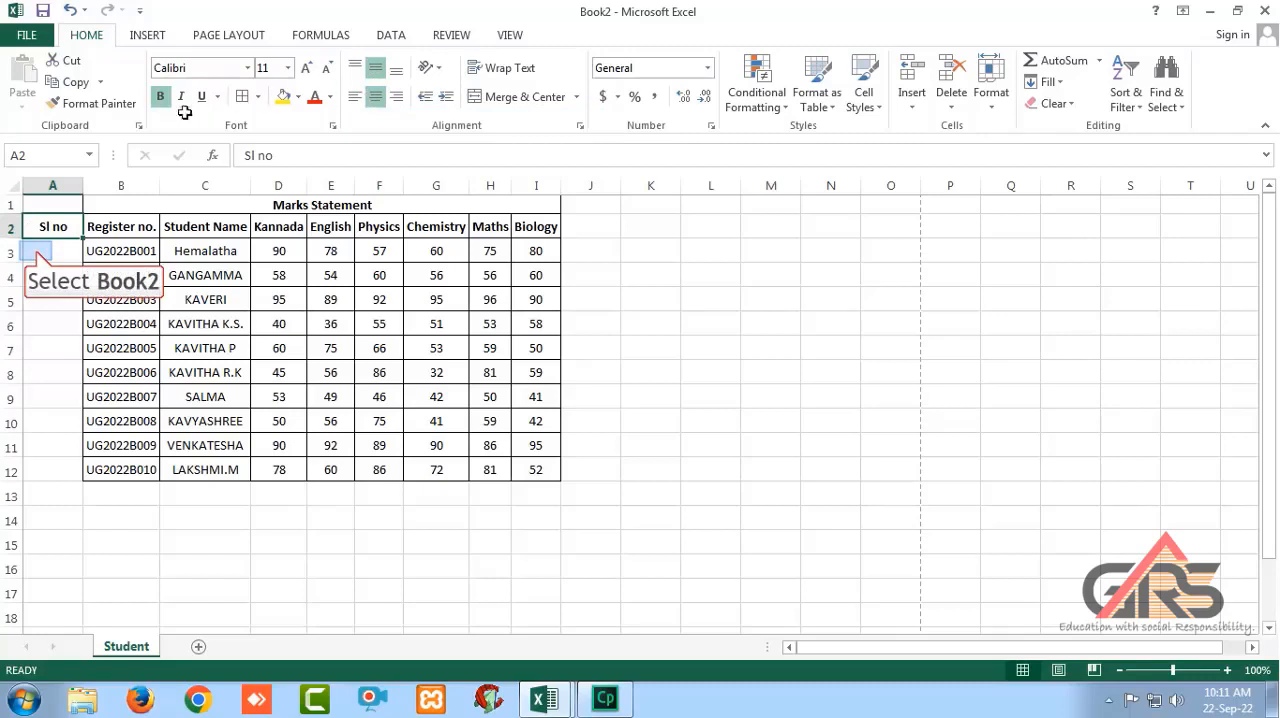
Enter serial numbers 1 and 2 in A3 and A4 and fill the series down to 10 in A12.
click(34, 251)
text(1)
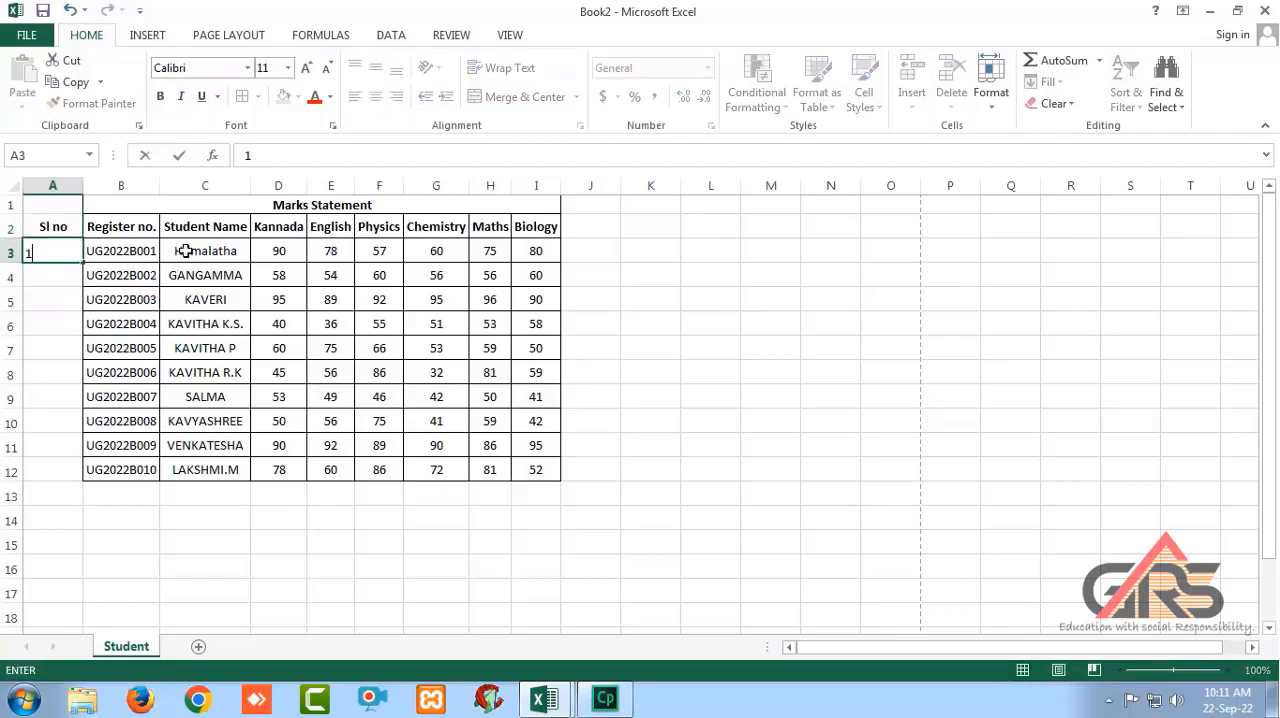
click(51, 266)
text(2)
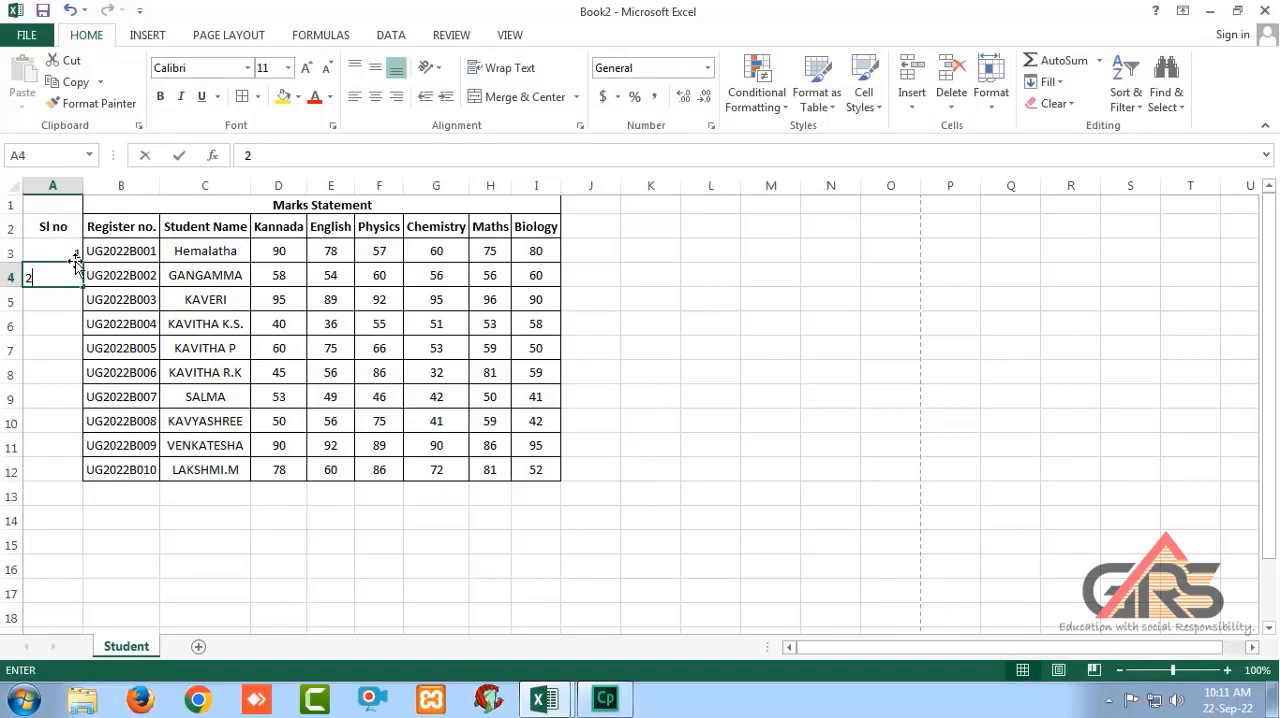
click(702, 411)
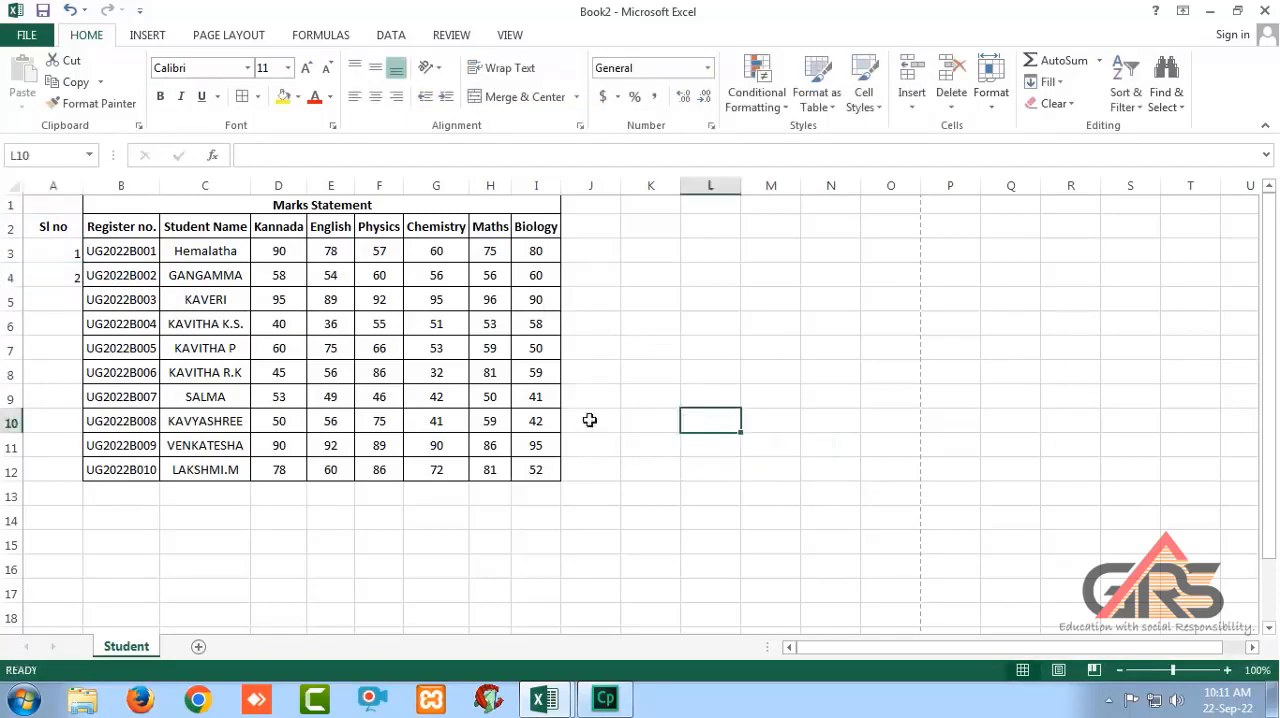
drag(61, 252, 92, 480)
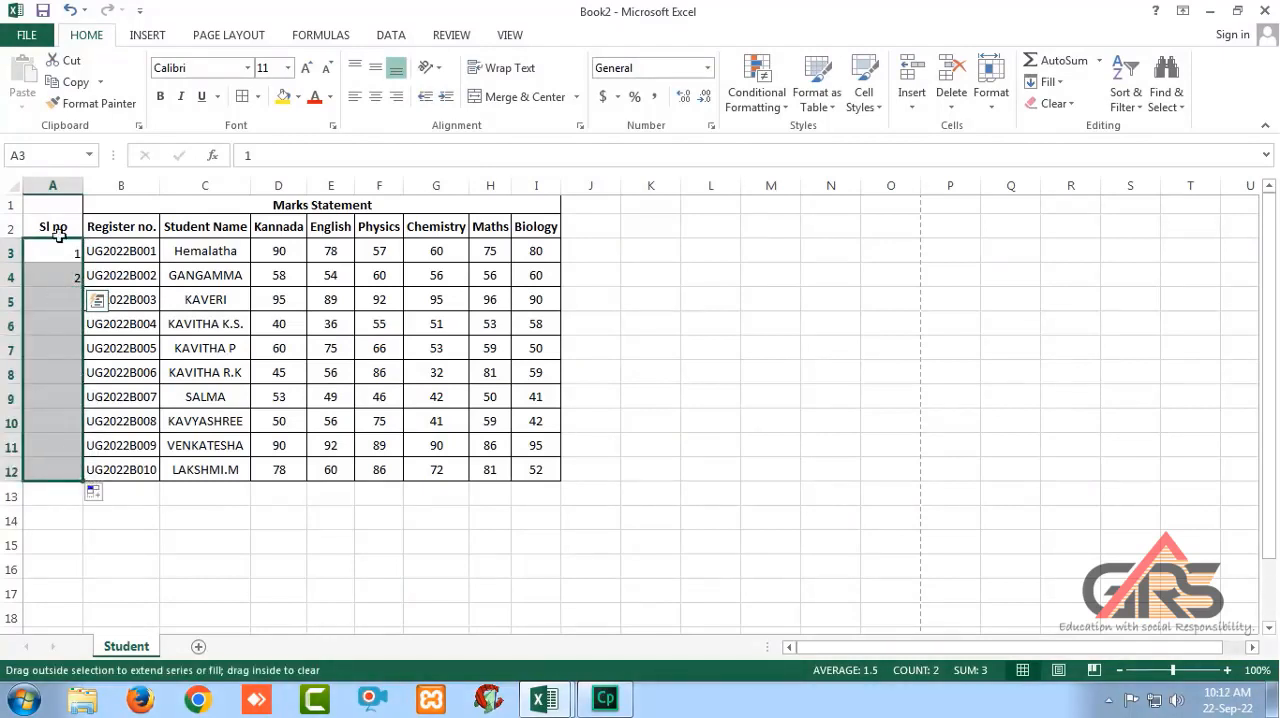
Apply All Borders to the serial number column A2:A12.
drag(59, 233, 68, 474)
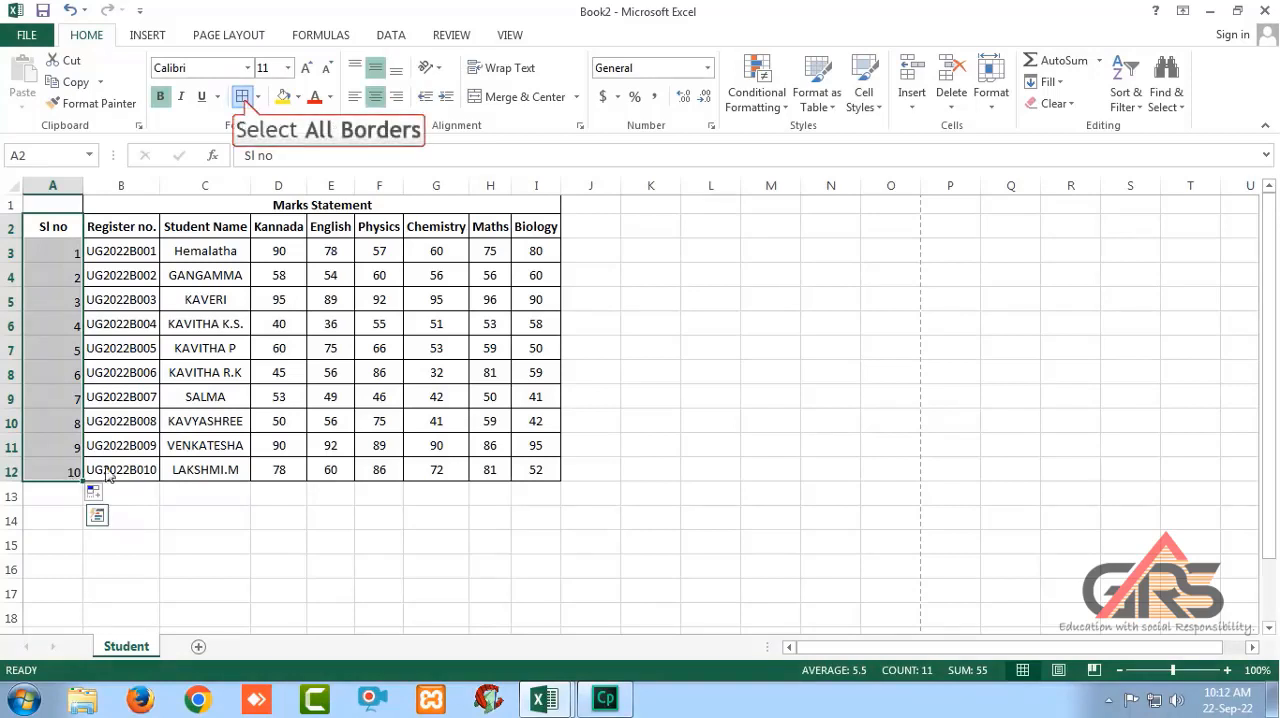
click(243, 97)
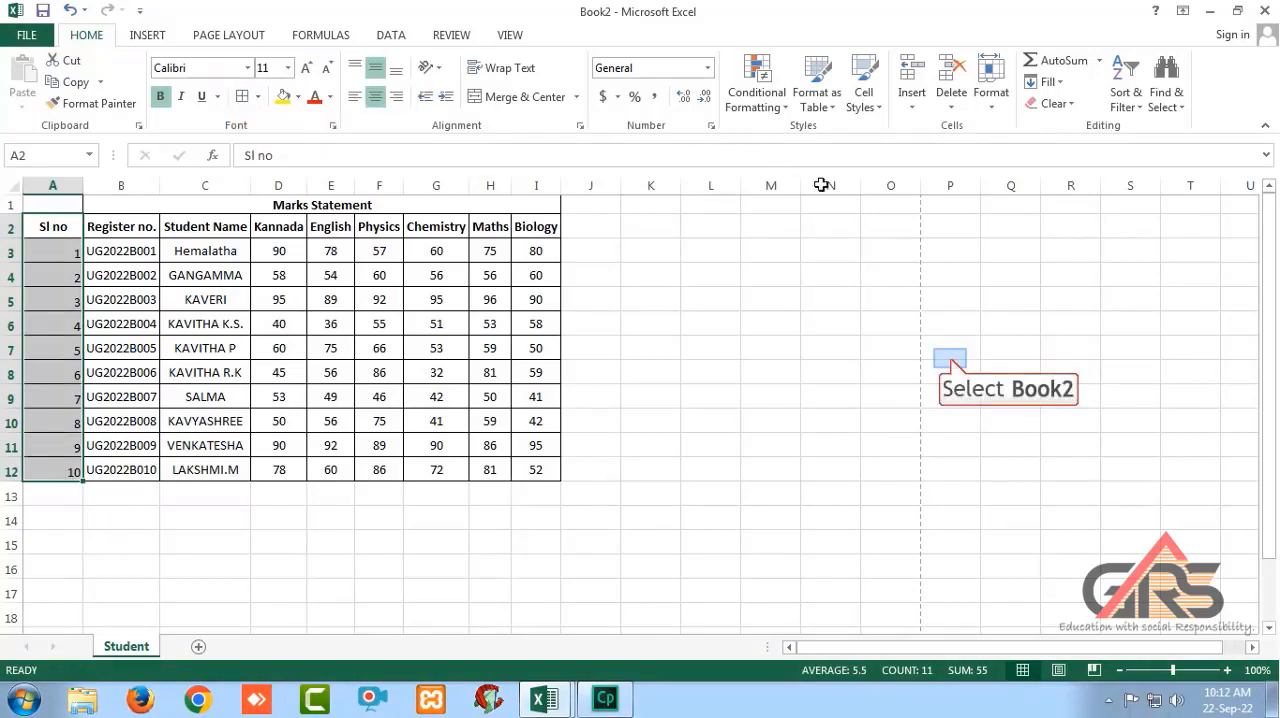
click(950, 352)
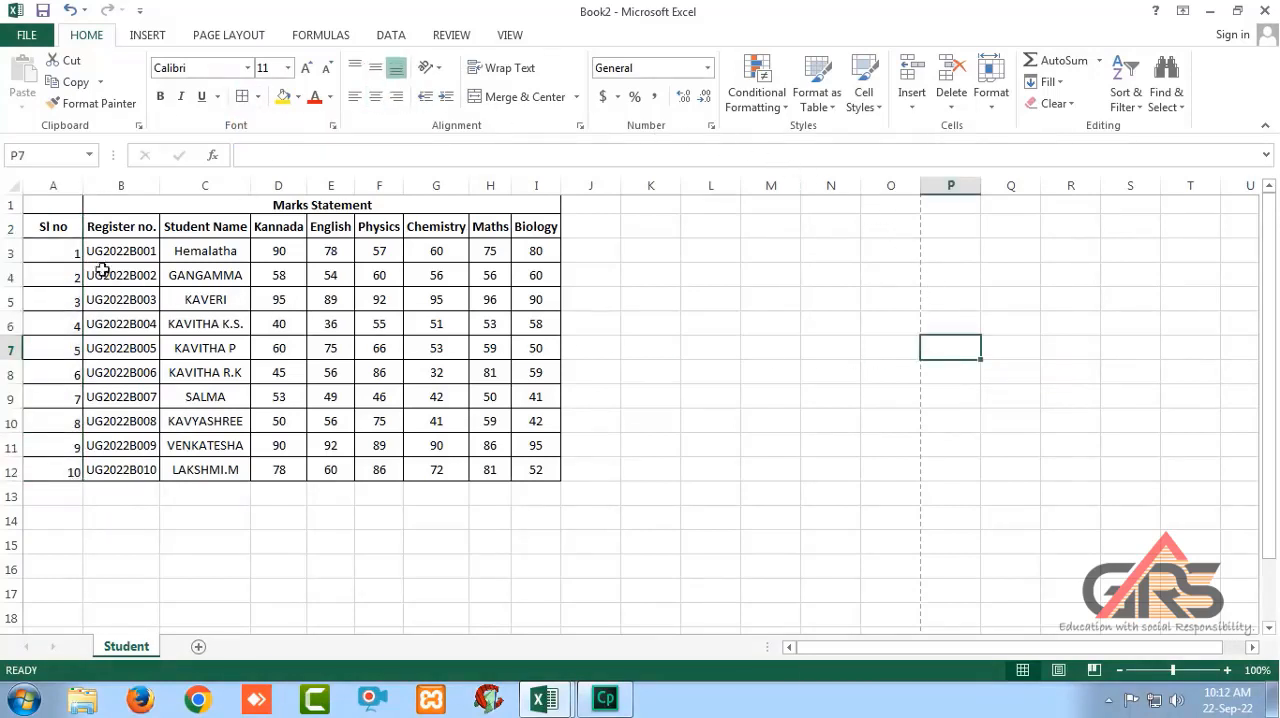
Unmerge the "Marks Statement" title and merge and center it across A1:I1.
drag(45, 201, 256, 213)
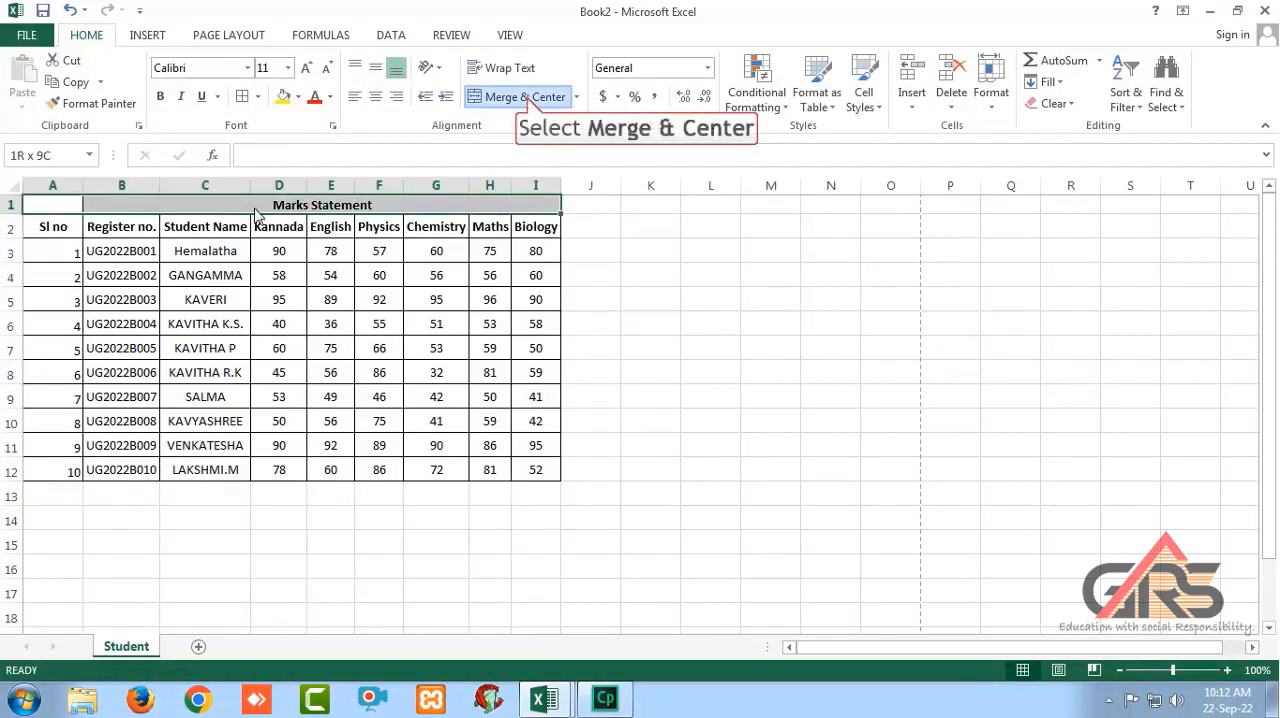
click(528, 100)
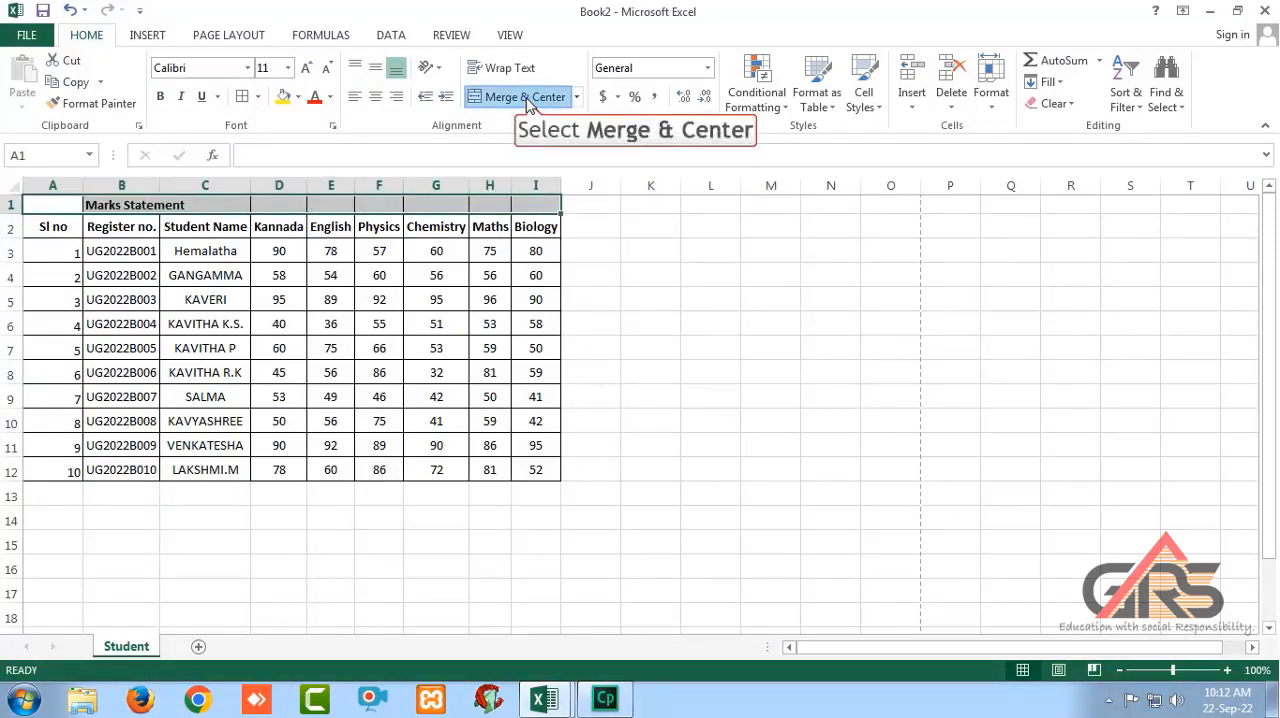
click(527, 100)
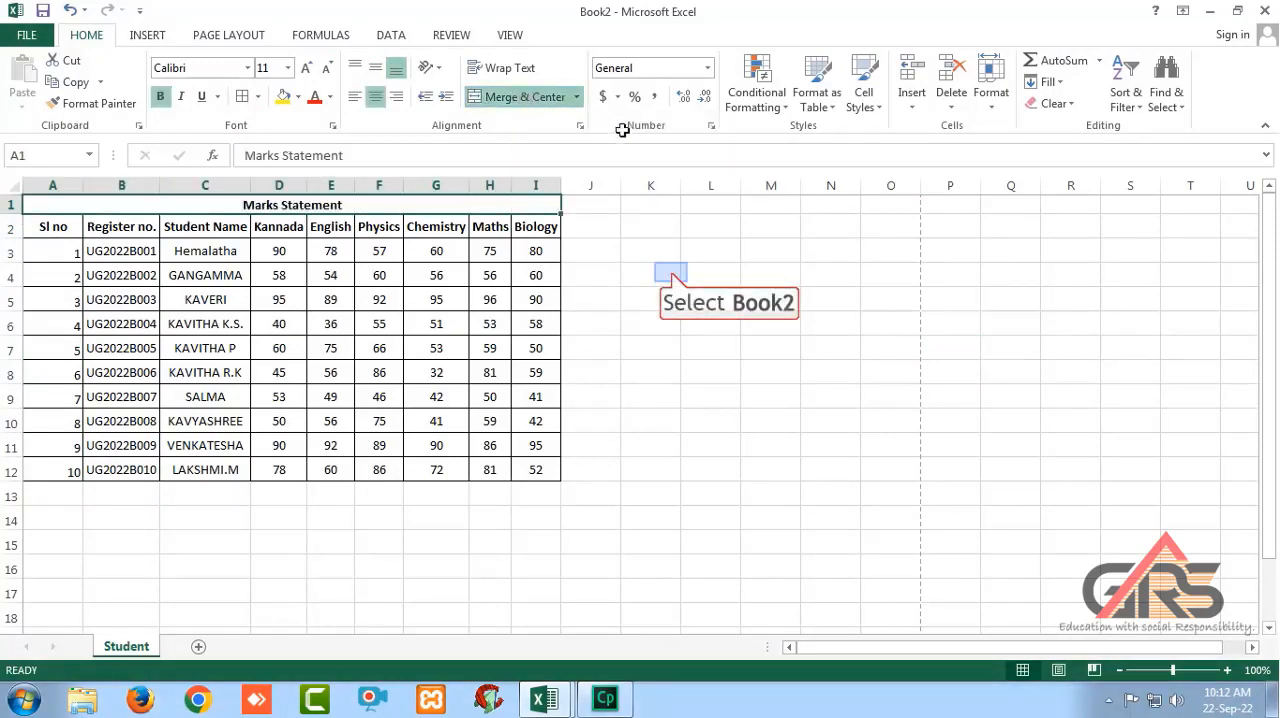
click(671, 272)
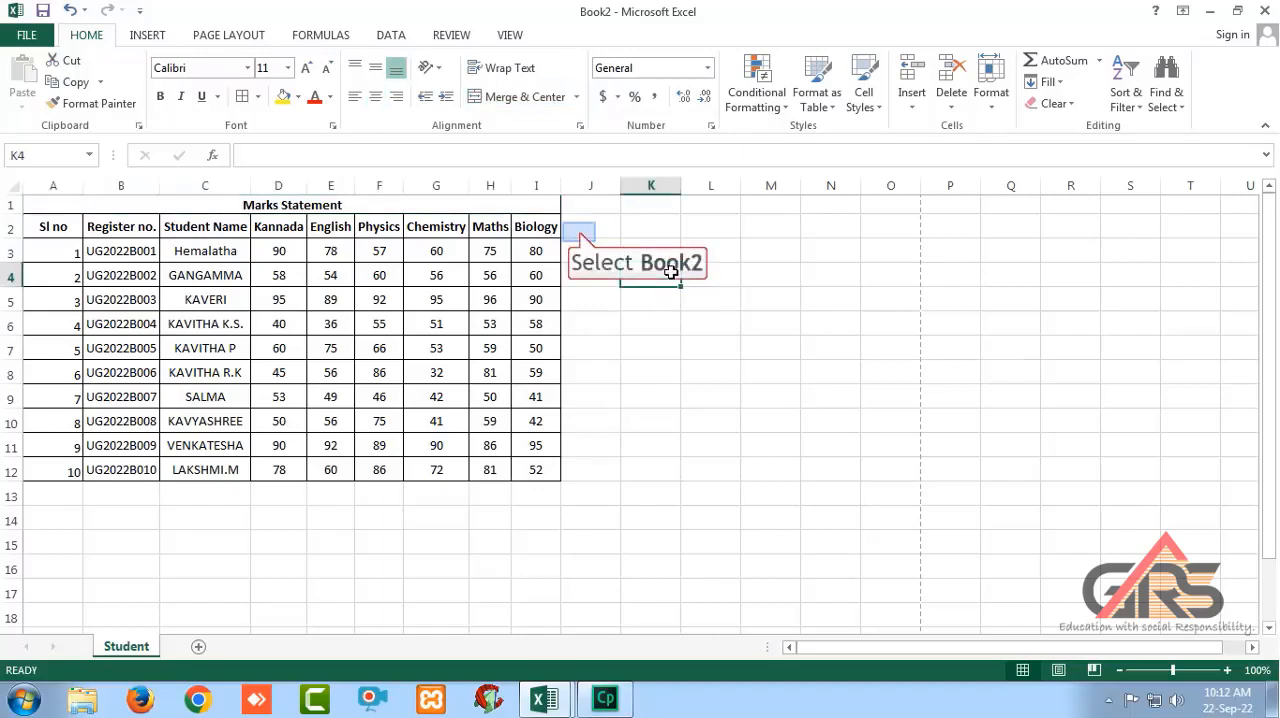
Add the column headings "SUM" in J2 and "Average" in K2.
click(578, 232)
text(SU)
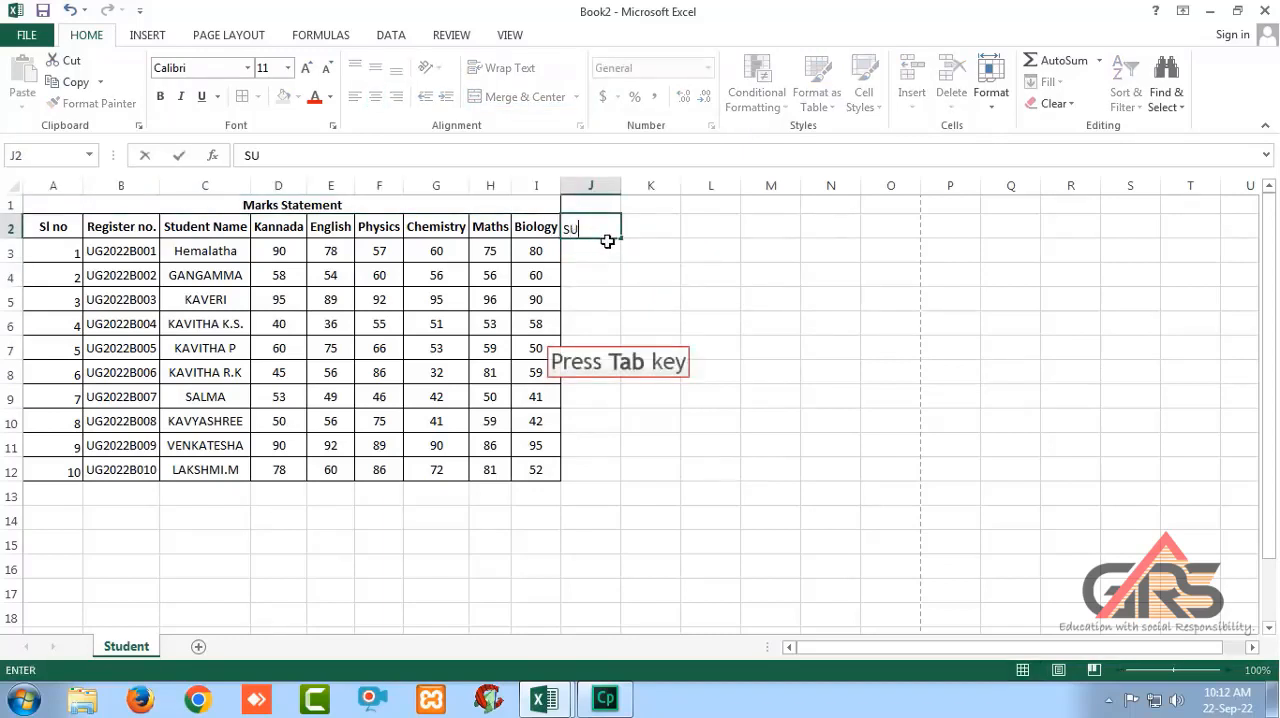
text(M)
key(Tab)
text(Average)
key(Tab)
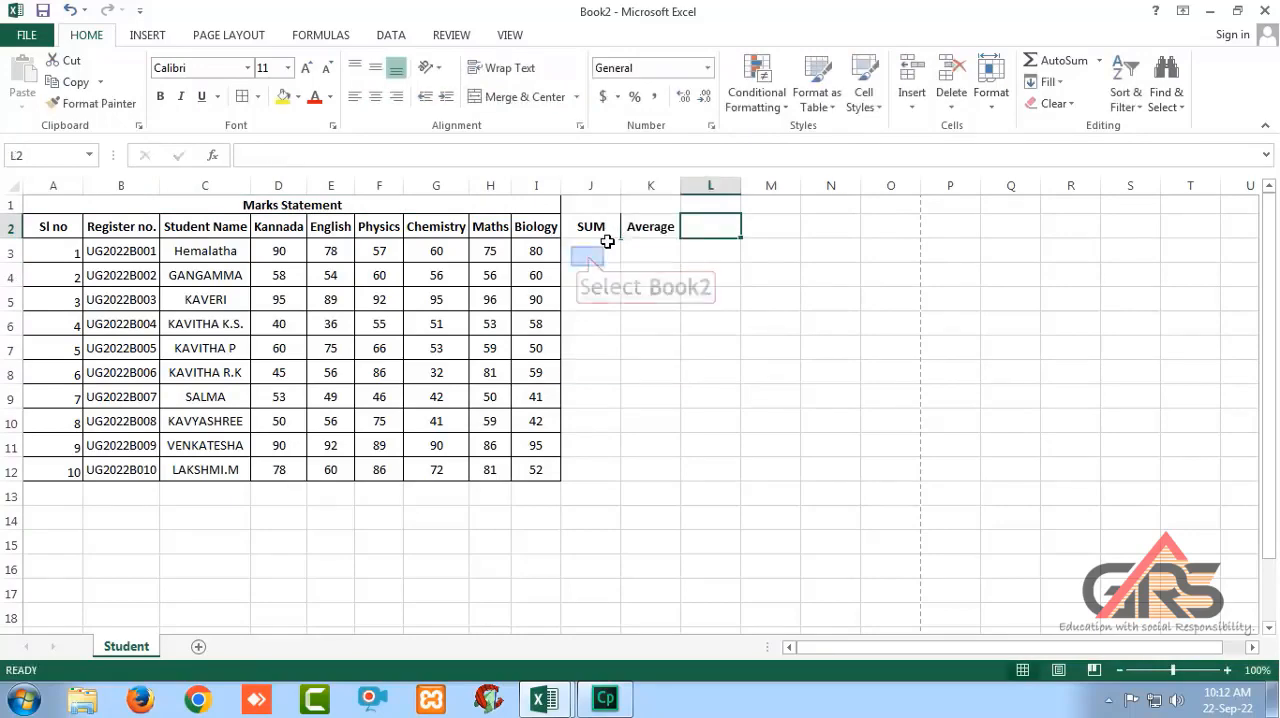
Total the six subject marks in J3 with =D3+E3+F3+G3+H3+I3 and fill the formula down to J12.
click(588, 257)
text(=)
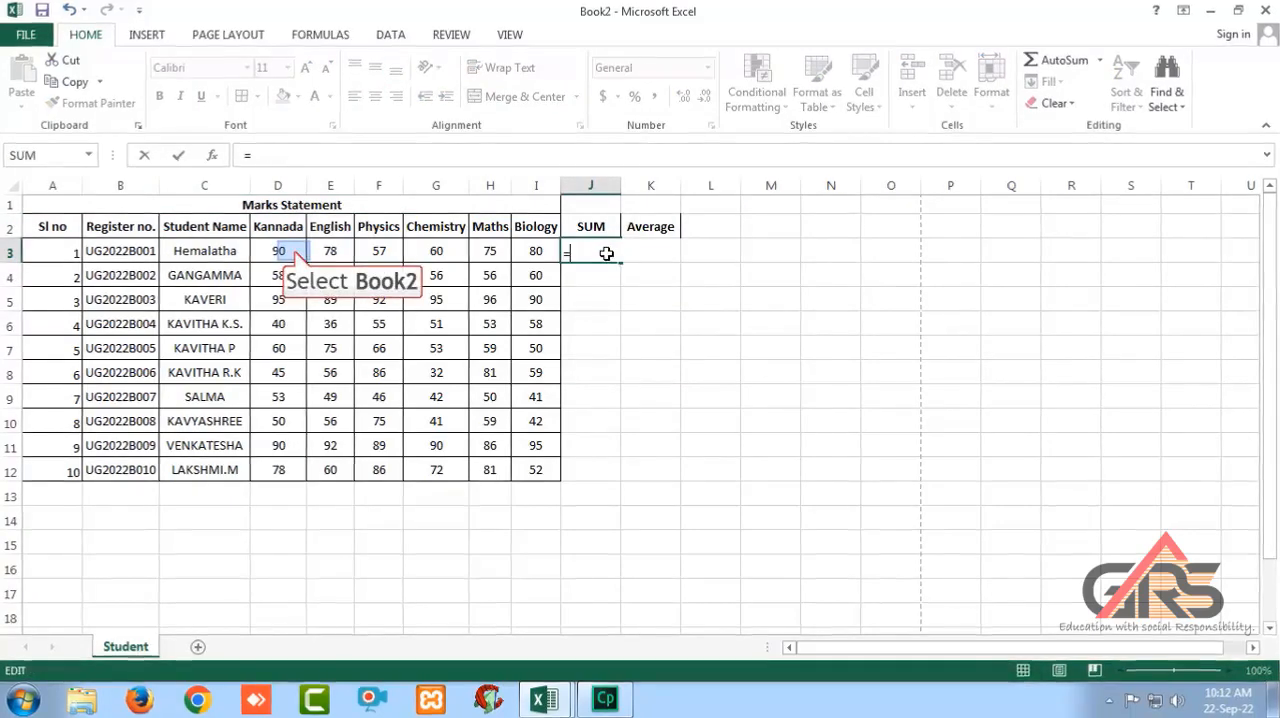
click(294, 252)
text(+)
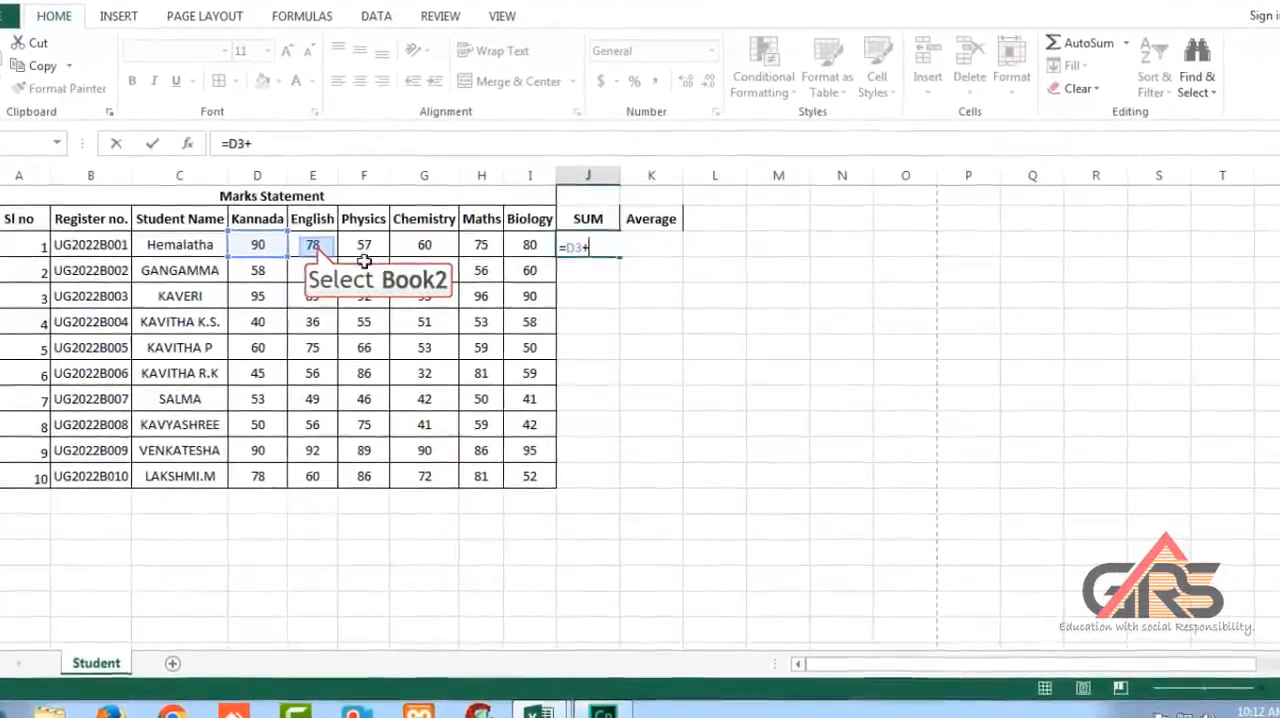
click(316, 246)
text(+)
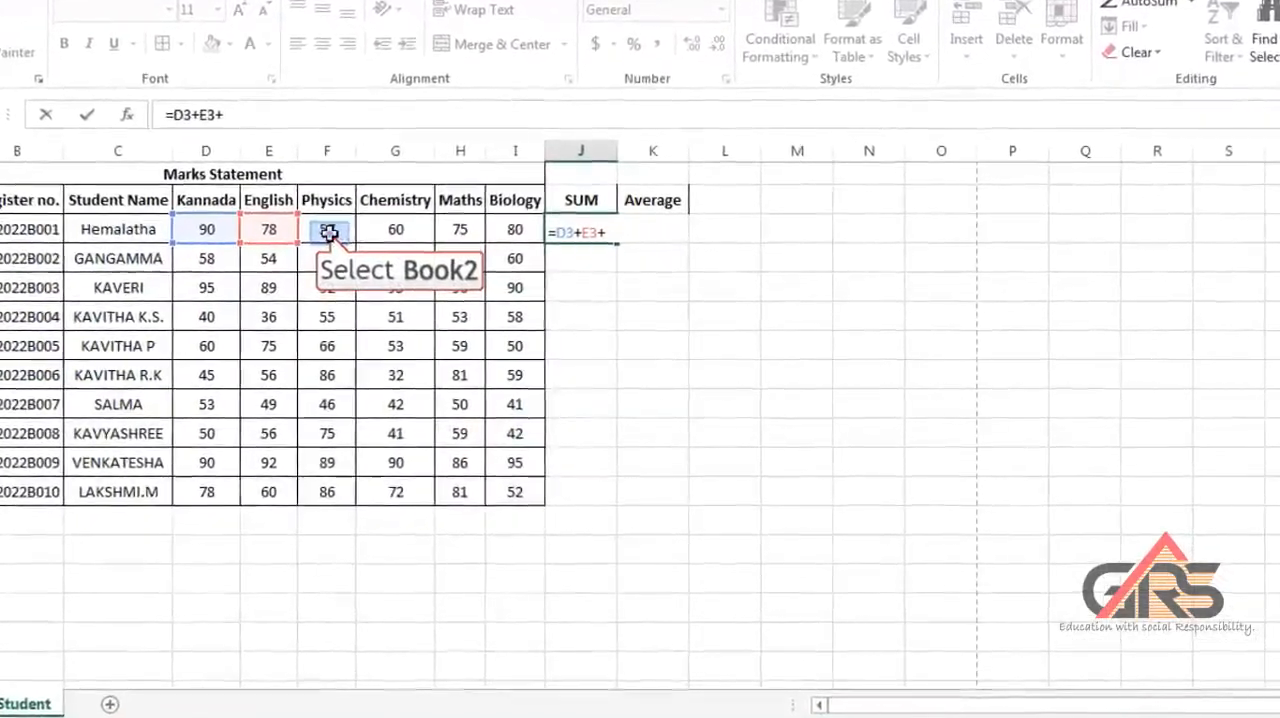
click(333, 234)
text(+)
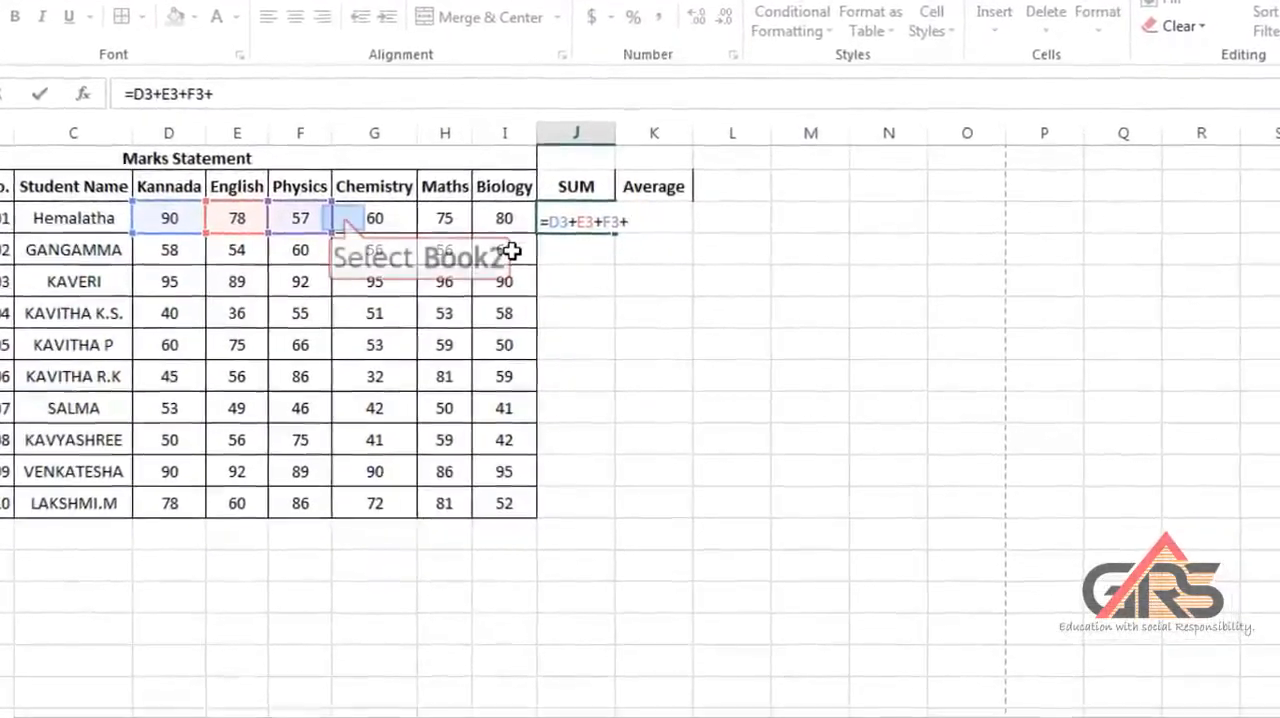
click(326, 210)
text(+)
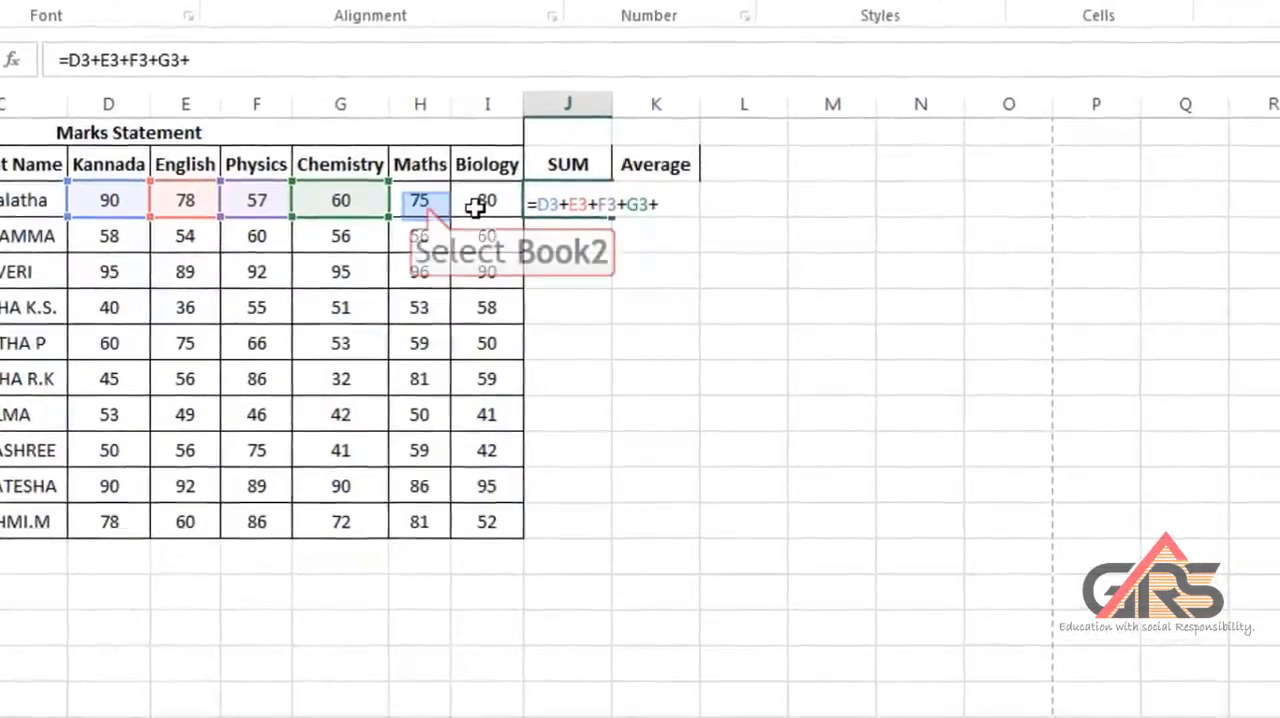
click(420, 202)
text(+)
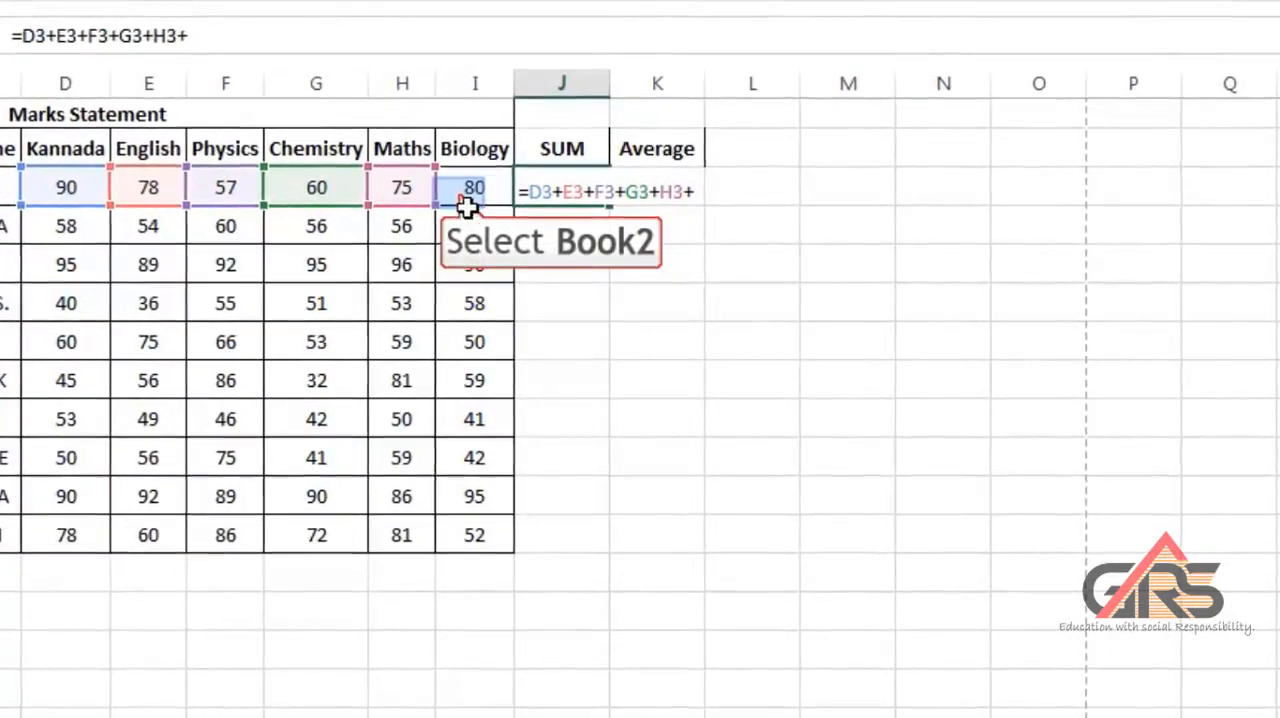
click(457, 192)
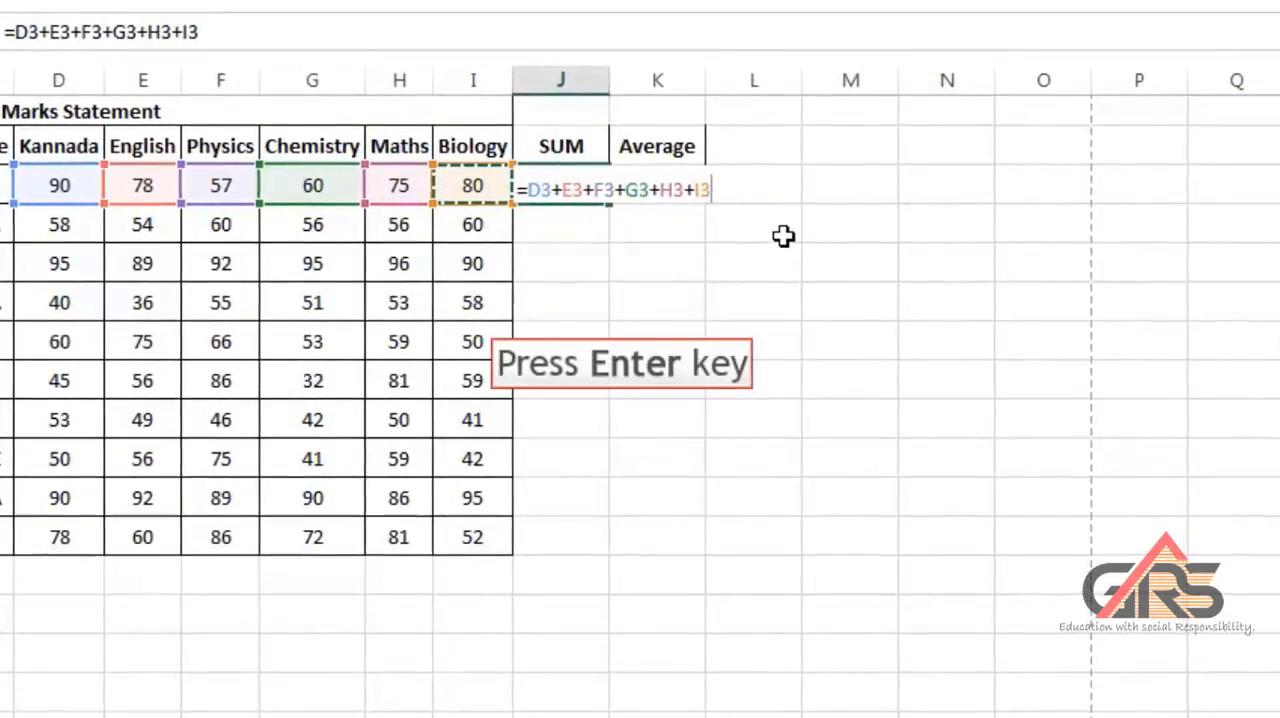
key(Return)
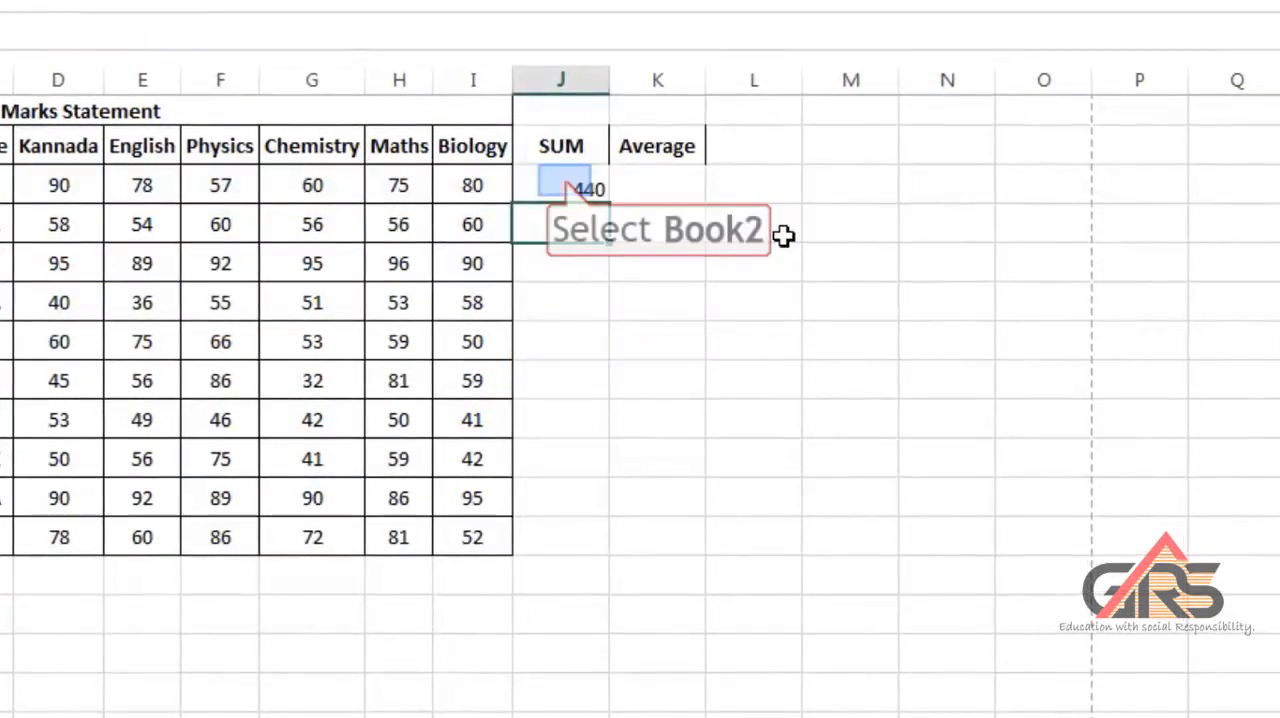
click(565, 181)
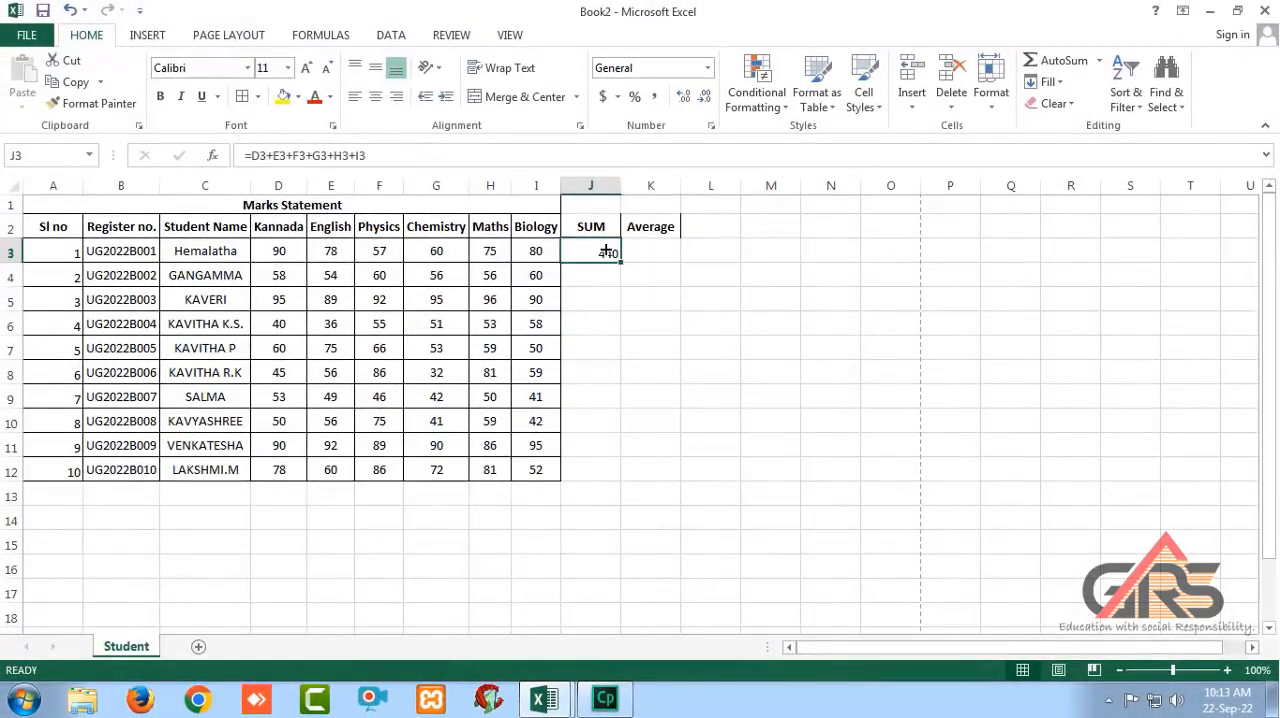
drag(621, 262, 608, 471)
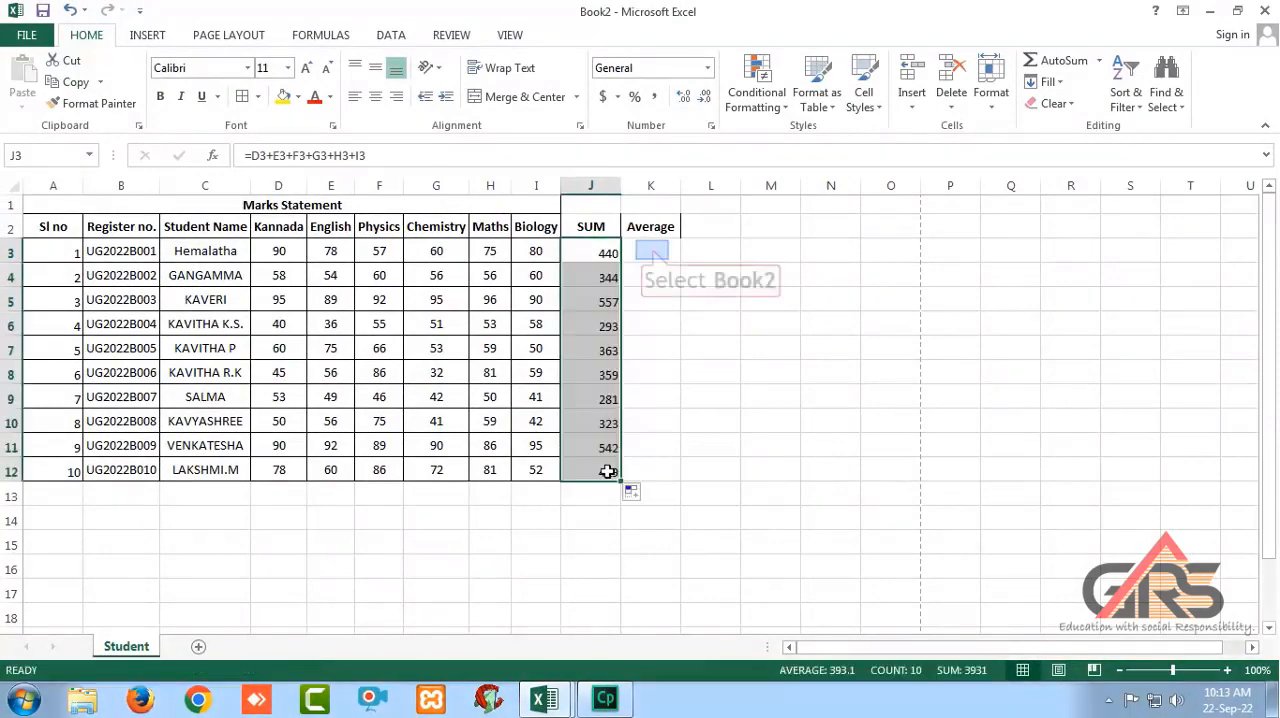
Calculate the average in K3 with =J3/6 and fill the formula down to K12.
click(652, 250)
text(=)
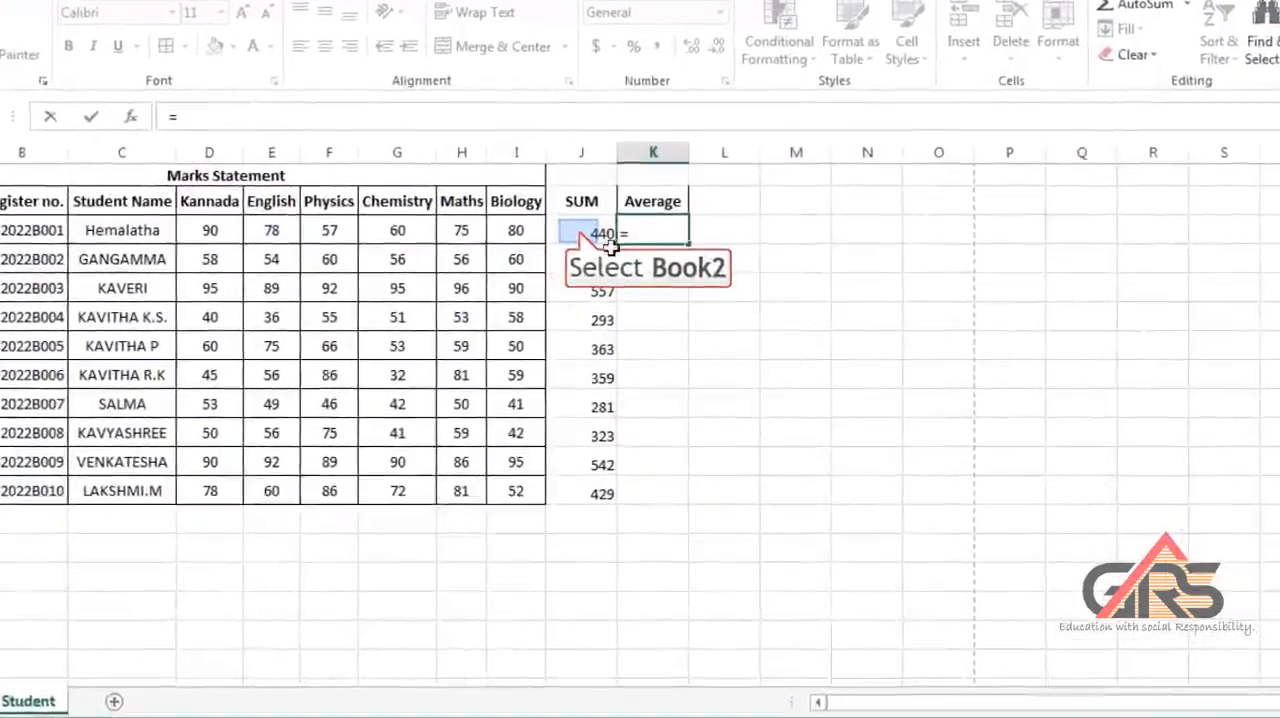
click(600, 232)
text(/6)
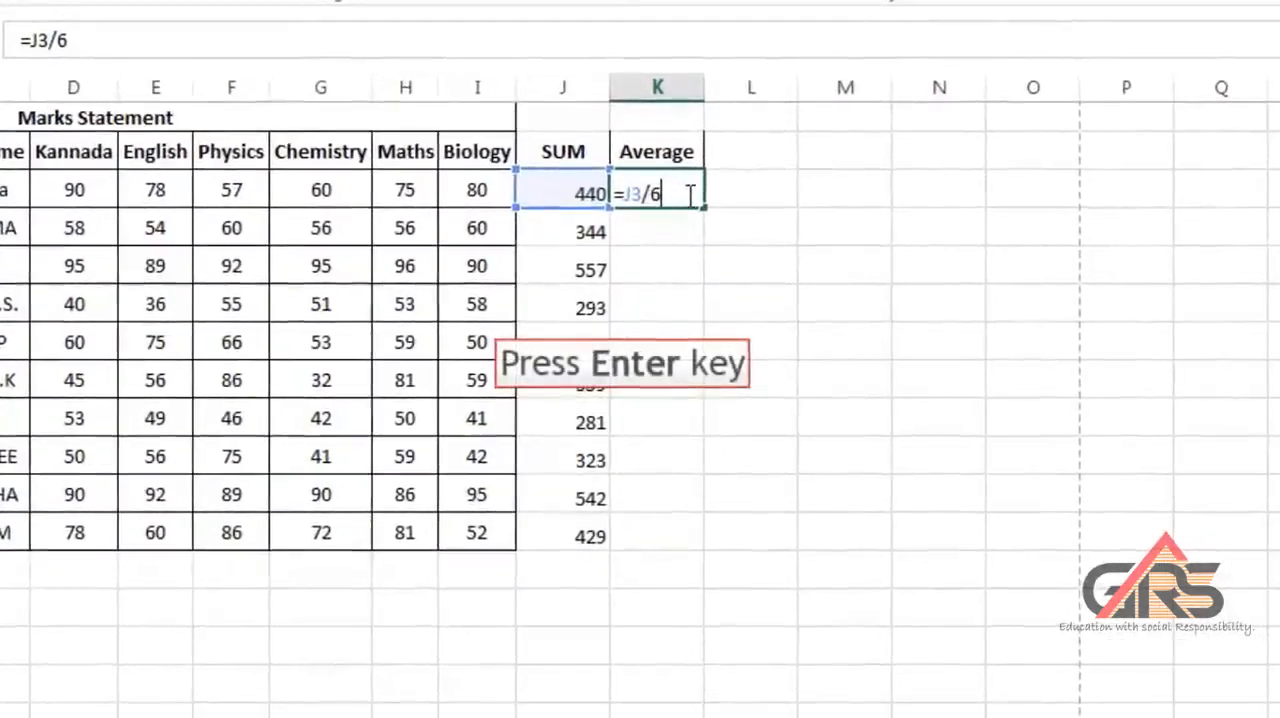
key(Return)
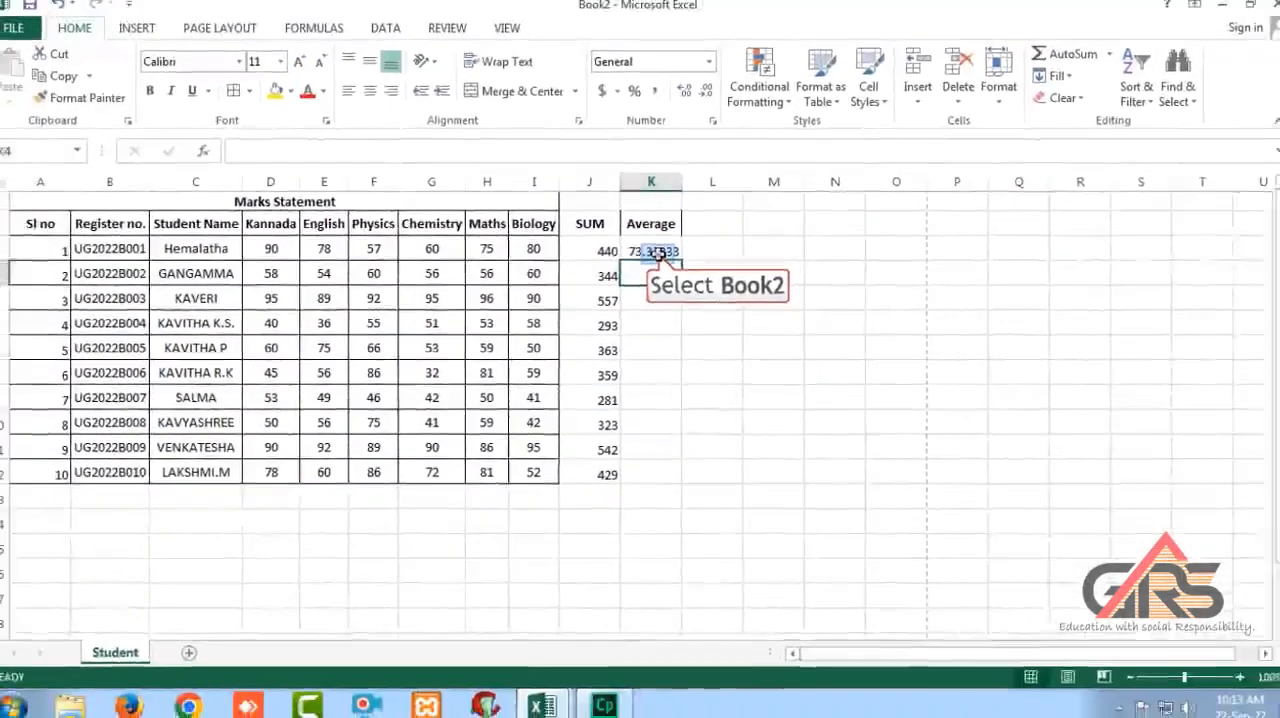
click(658, 254)
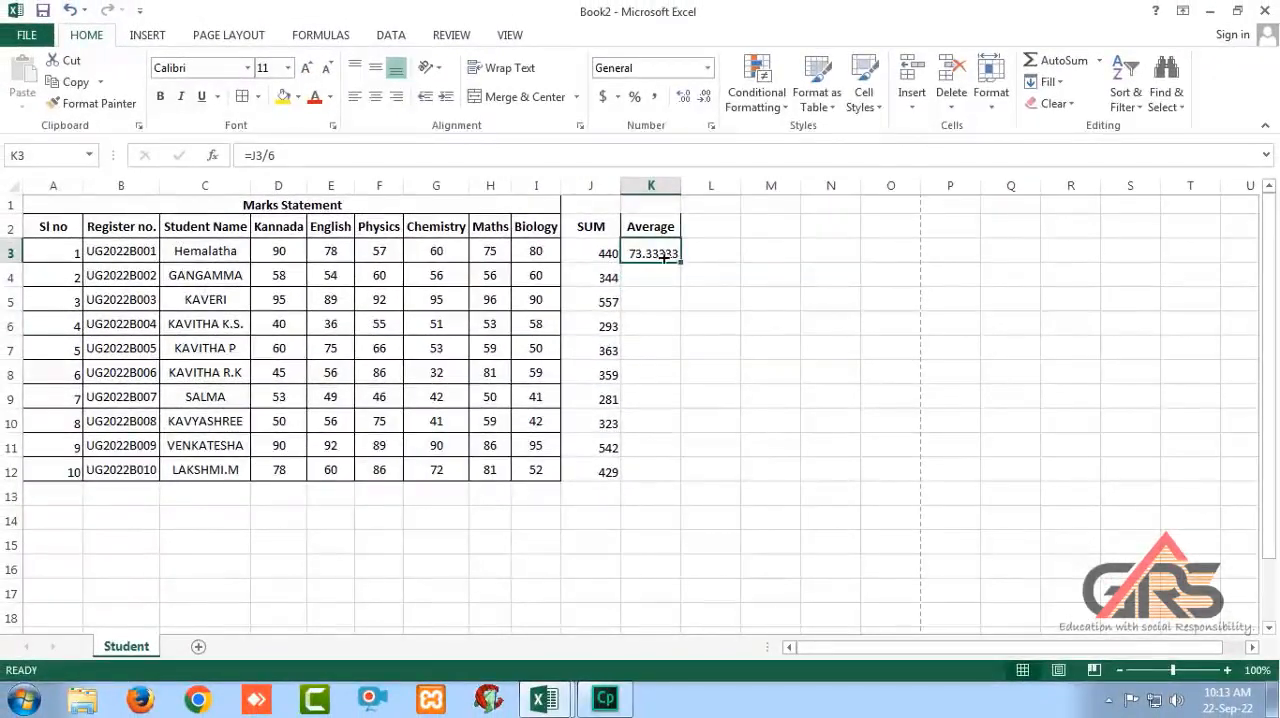
drag(681, 260, 668, 476)
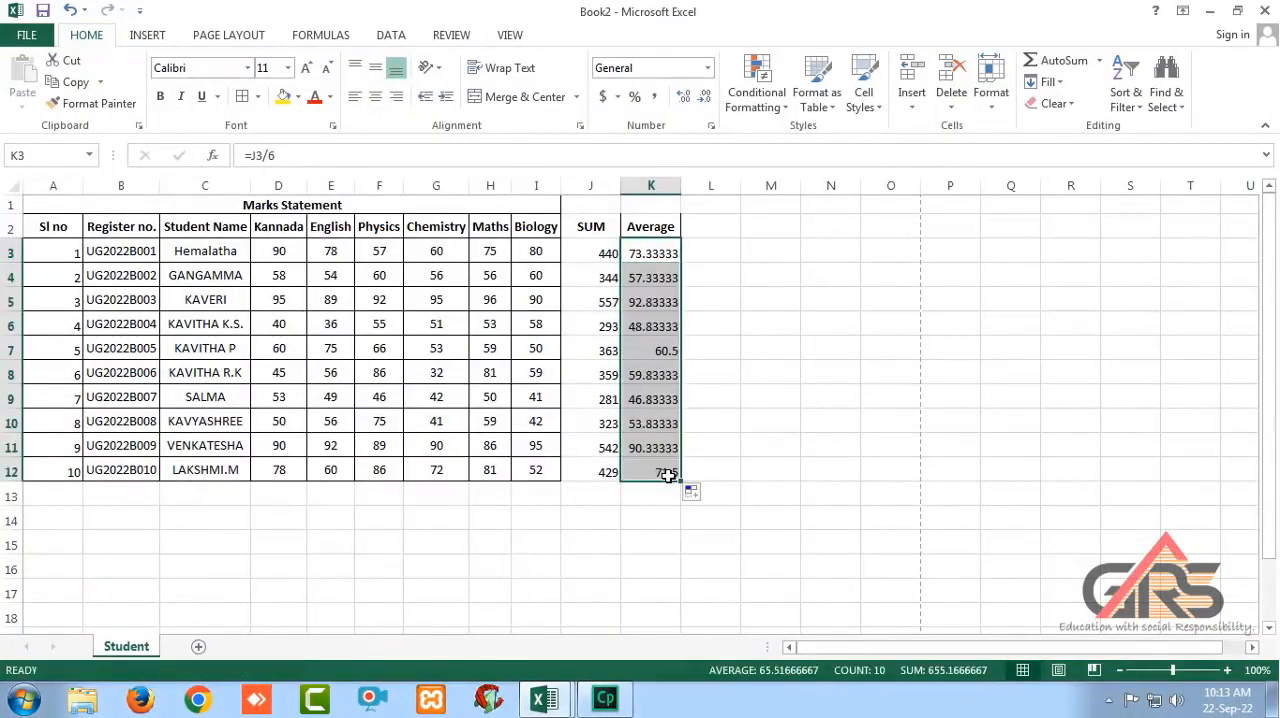
Middle-align and center the SUM and Average columns J2:K12 and apply All Borders to them.
drag(582, 228, 668, 472)
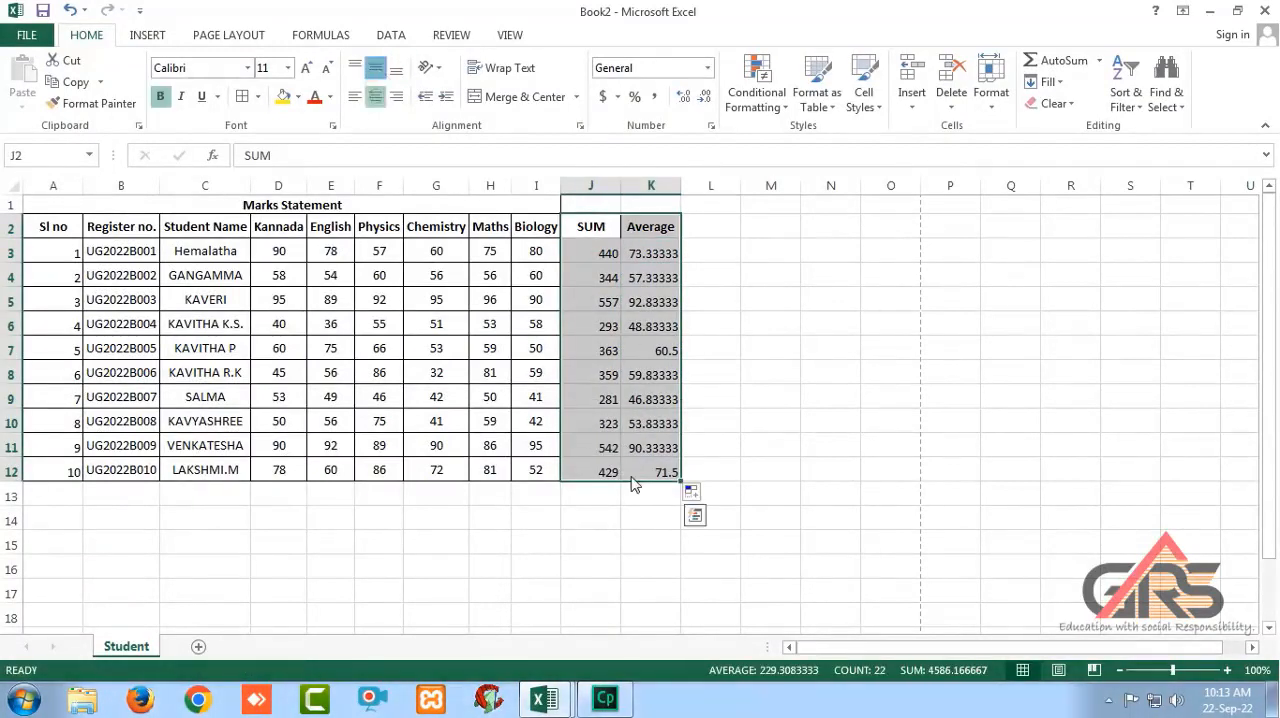
click(377, 70)
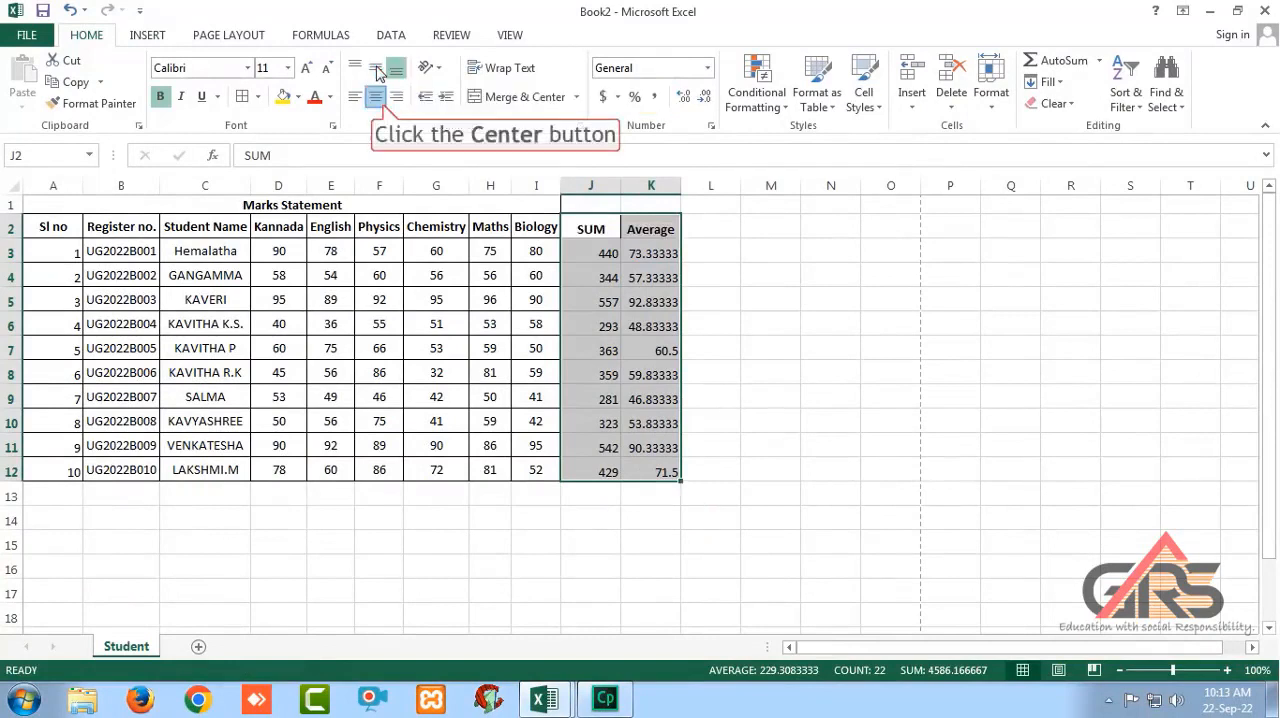
click(378, 96)
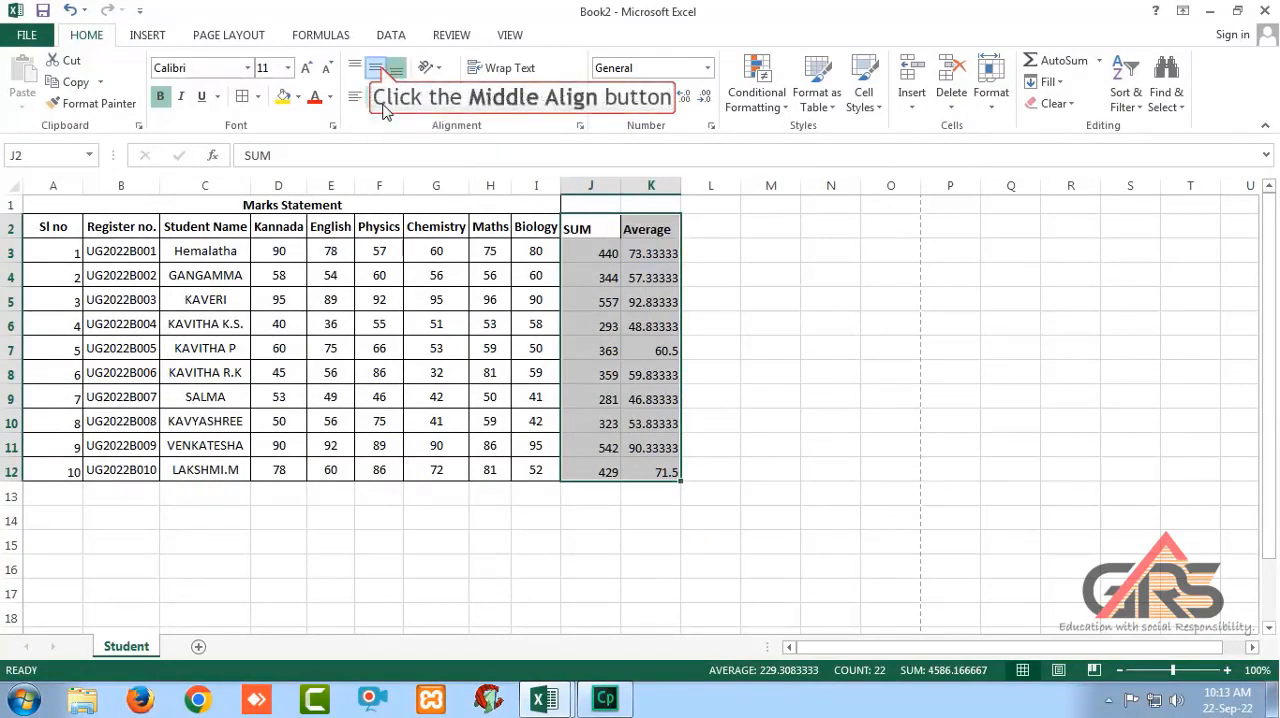
click(378, 69)
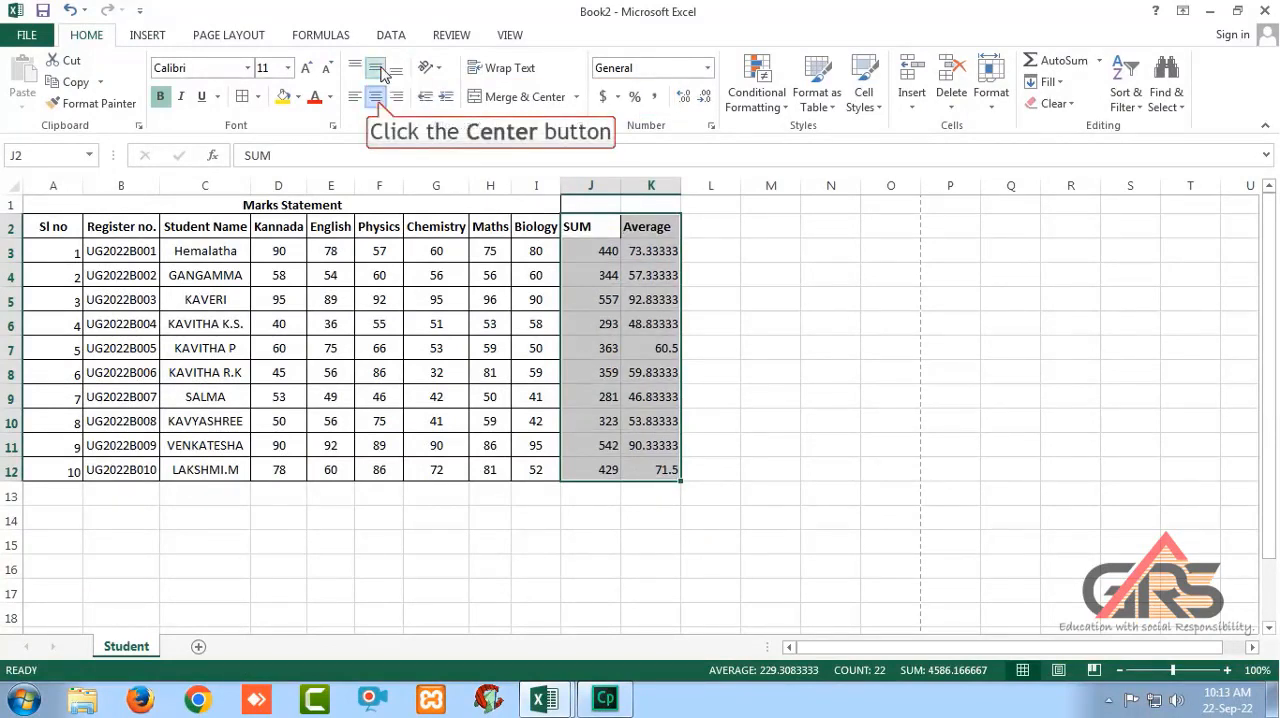
click(377, 96)
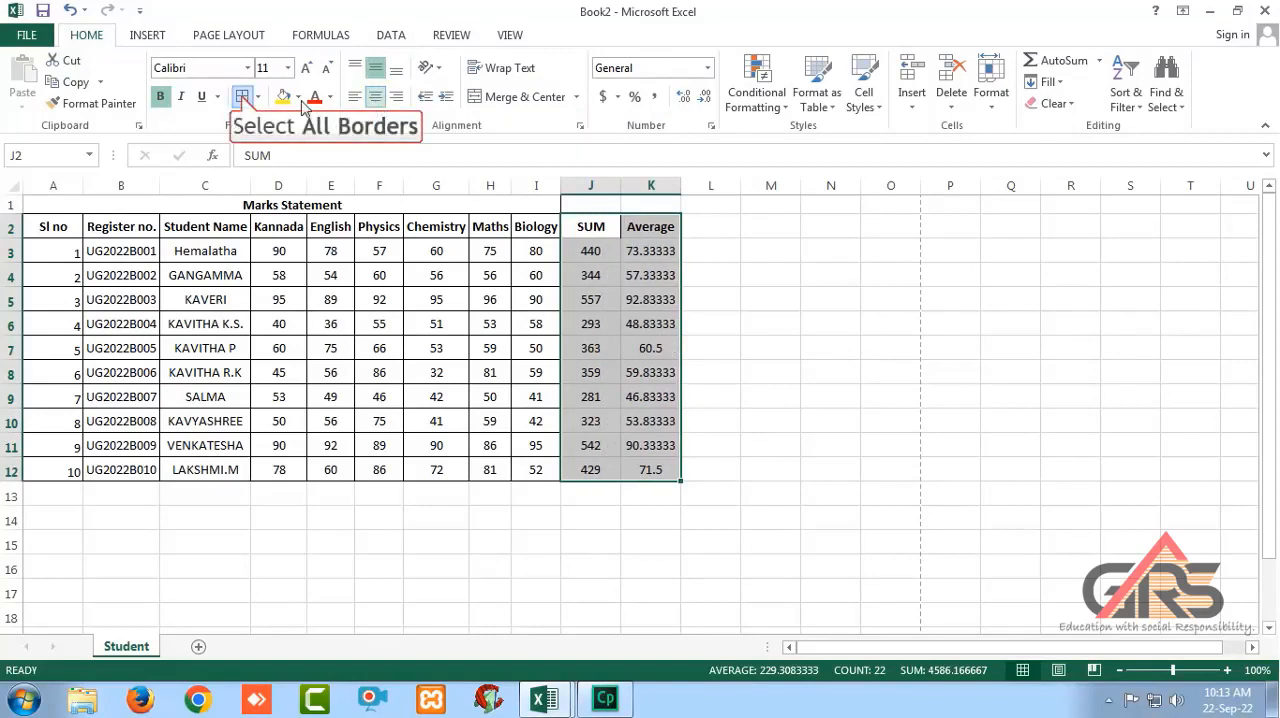
click(242, 97)
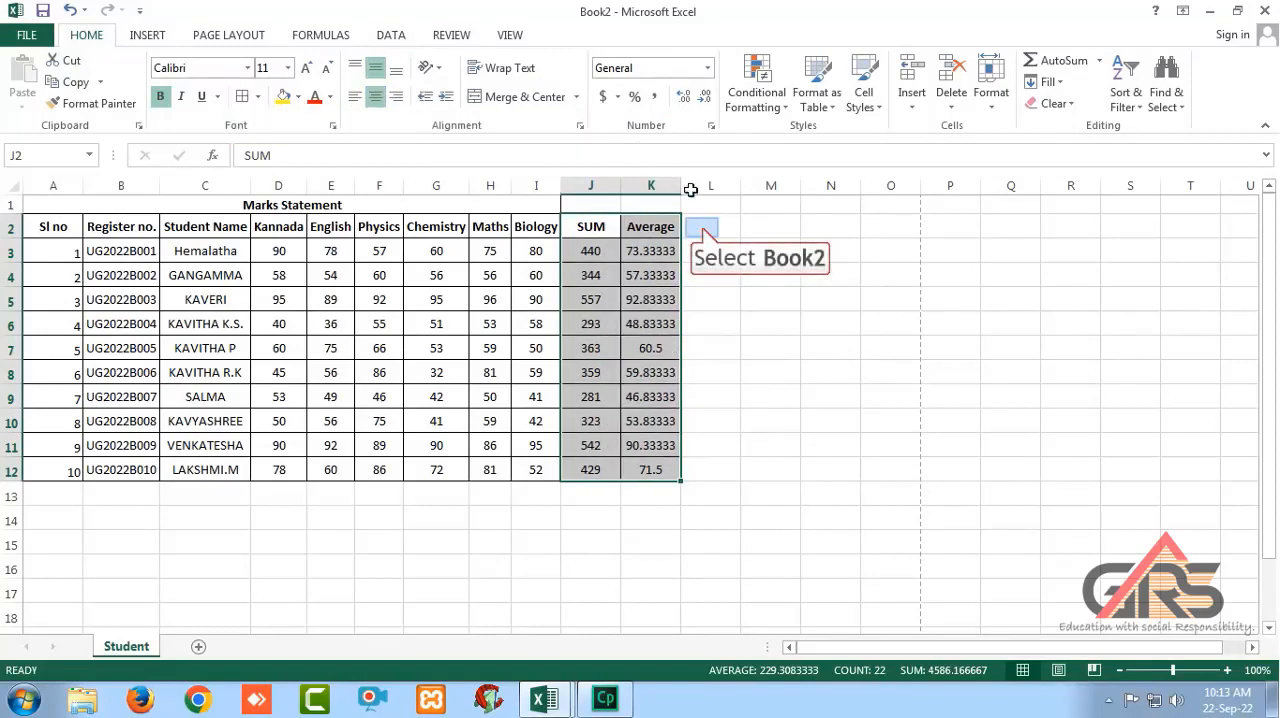
Add the column heading "Result" in L2.
click(718, 227)
text(Resul)
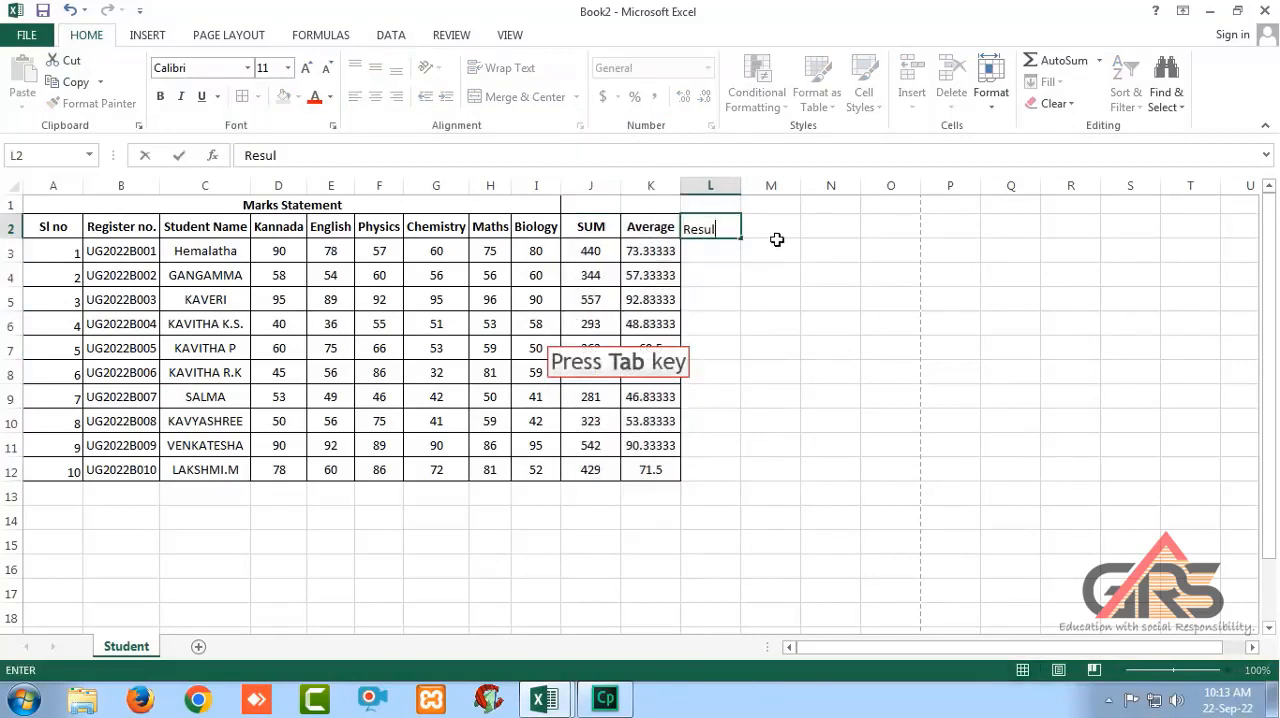
text(t)
key(Tab)
Enter =IF(AND(D3>35,E3>35,F3>35,G3>35,H3>35,I3>35),"Pass","Fail") in L3 and fill the formula down to L12.
click(710, 250)
text(=)
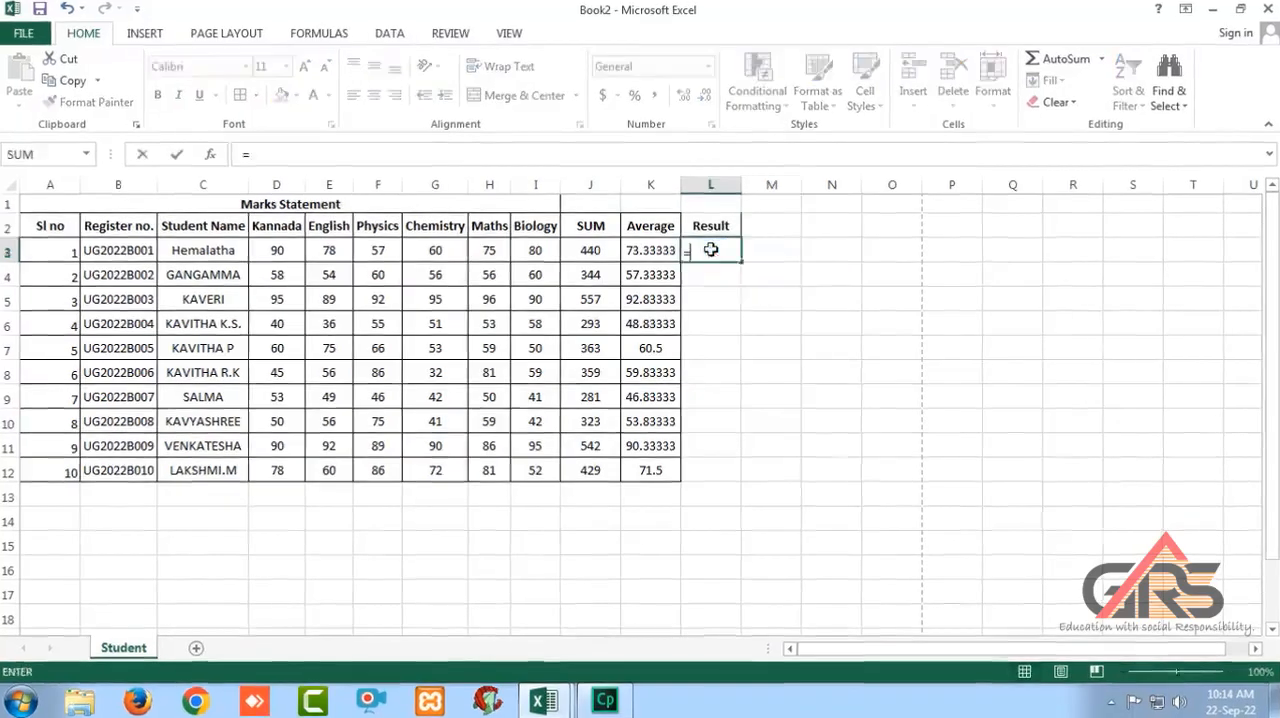
text(if(and()
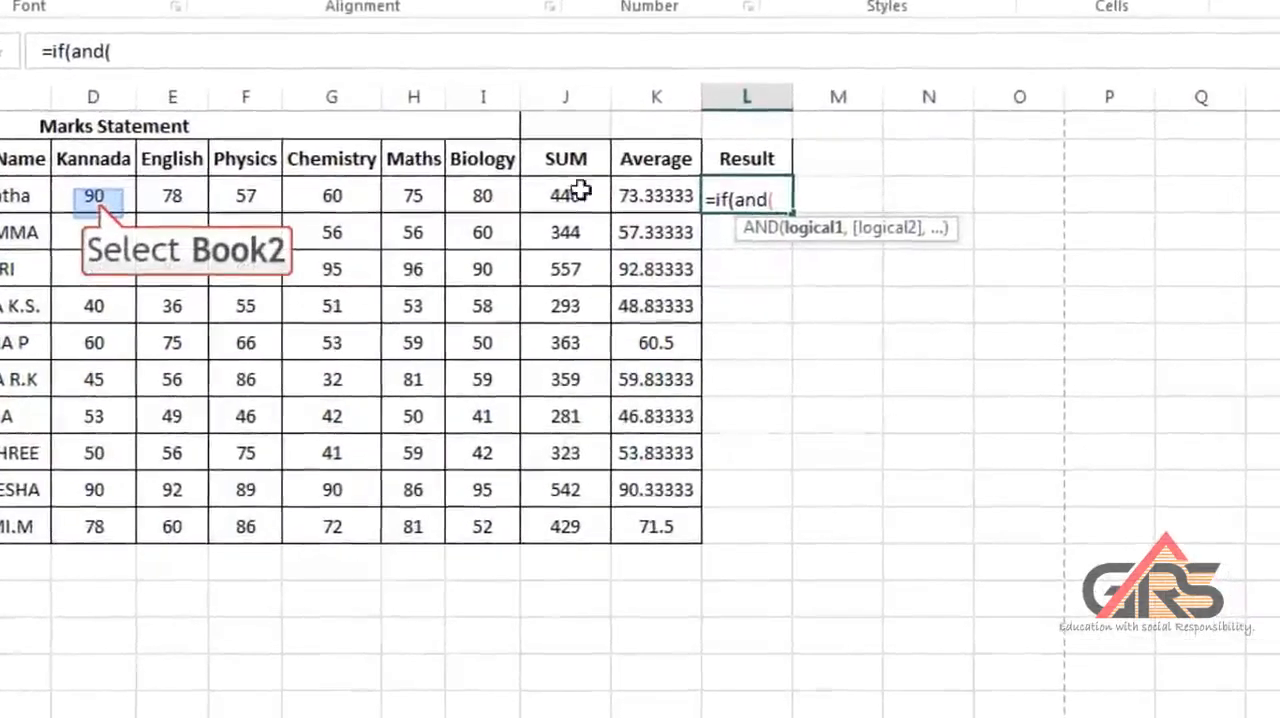
click(93, 195)
text(>35,)
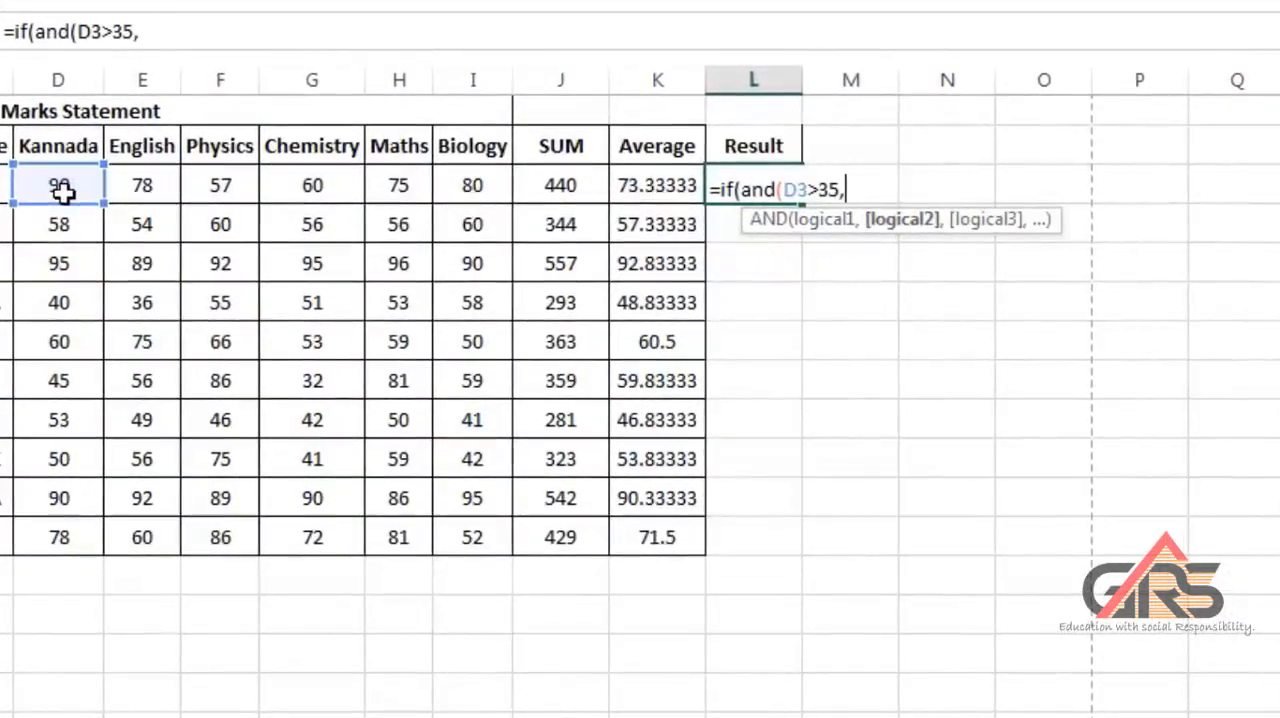
click(166, 190)
text(>35)
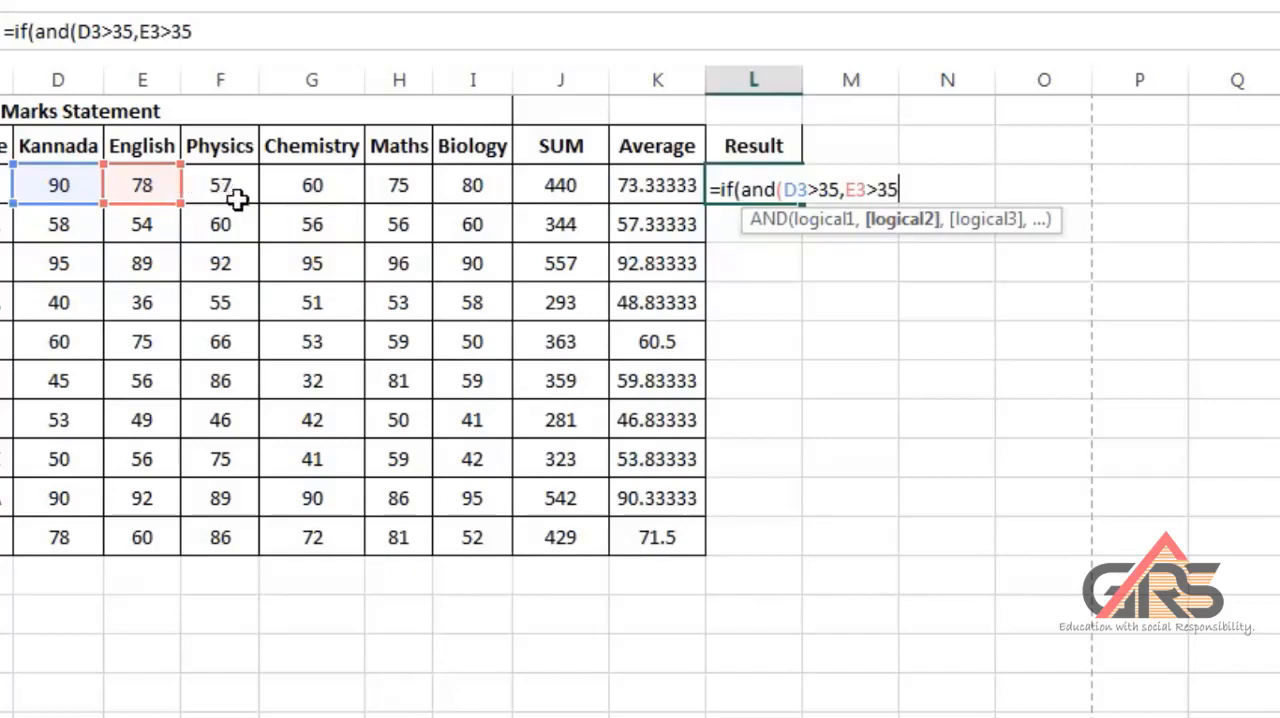
text(,)
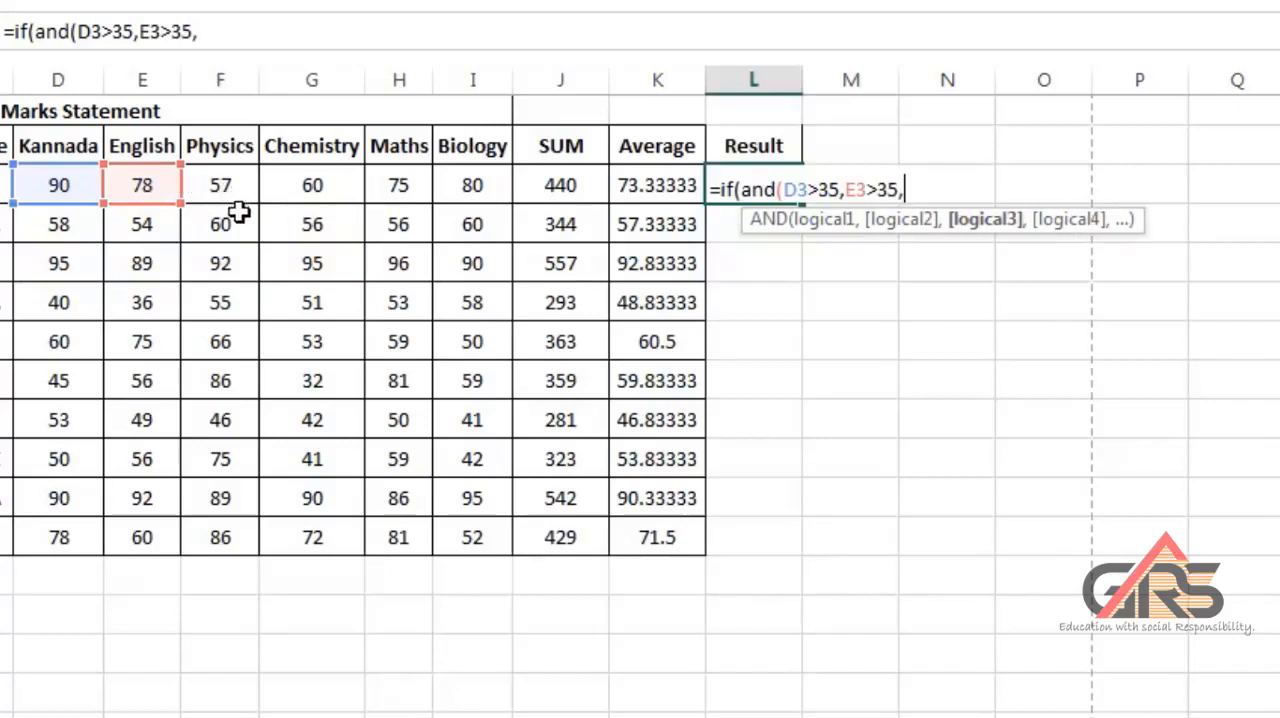
click(225, 188)
text(>35,)
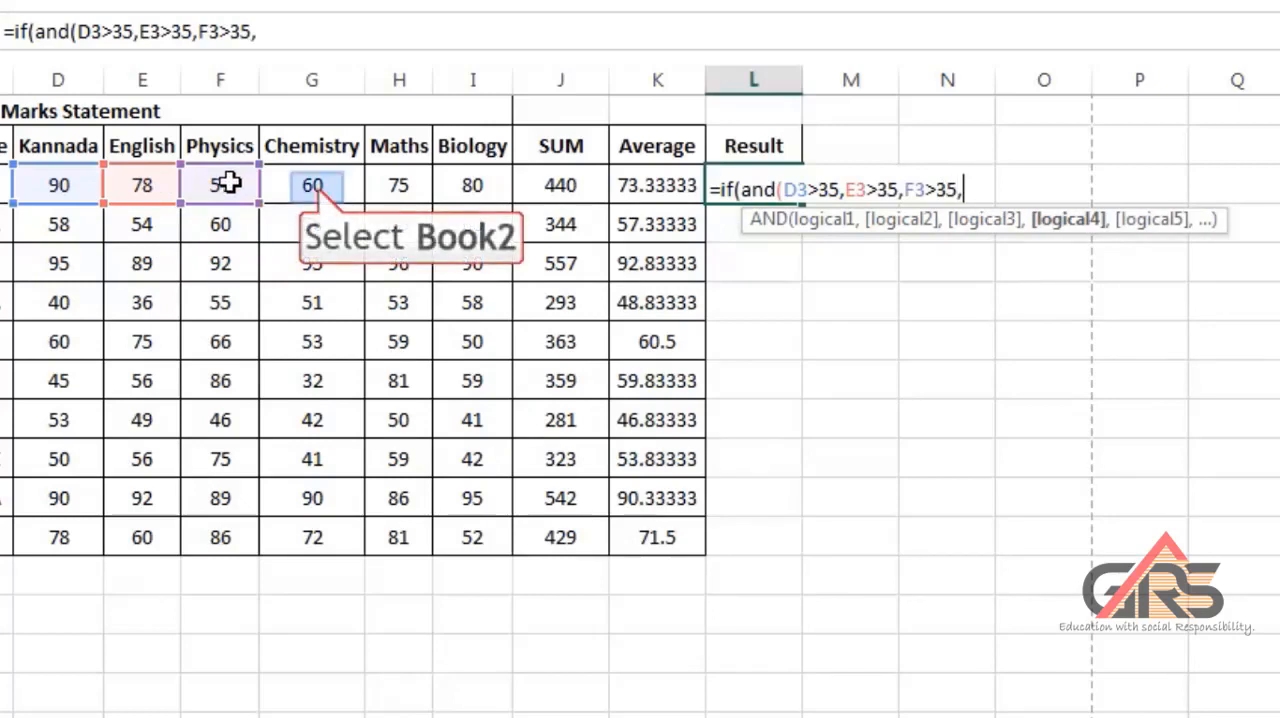
click(314, 185)
text(>35,)
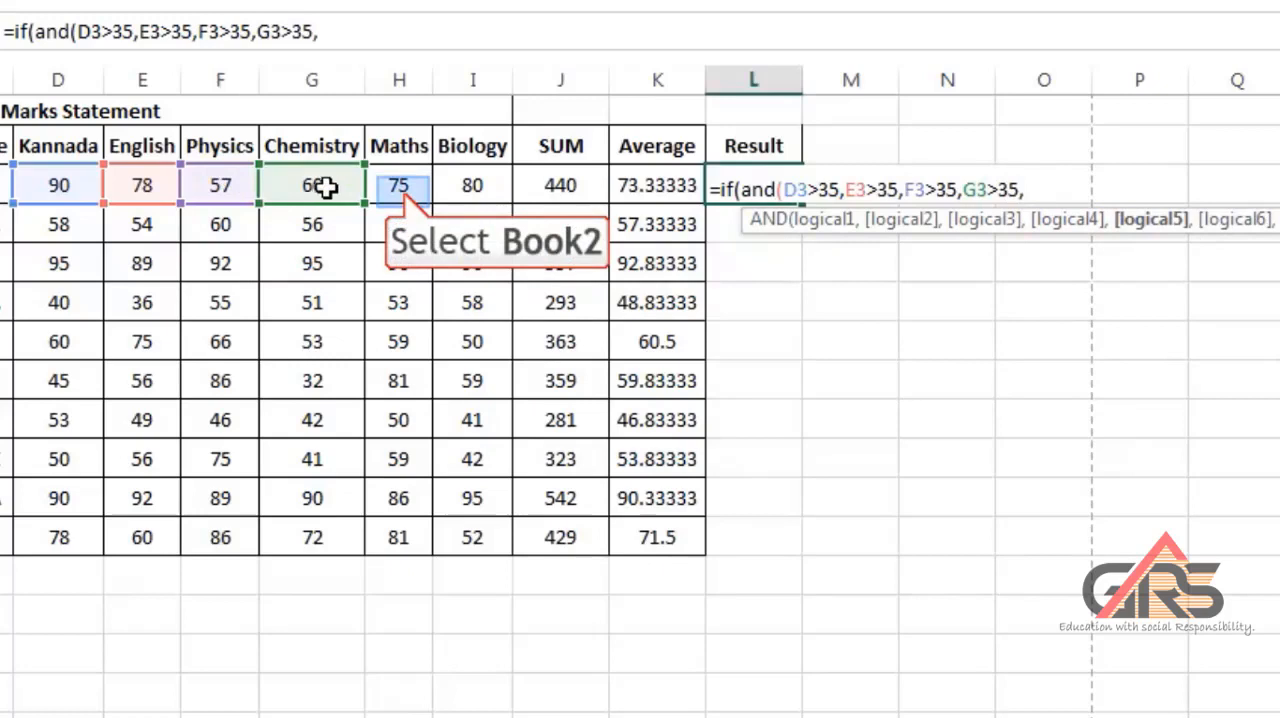
click(400, 189)
text(>35)
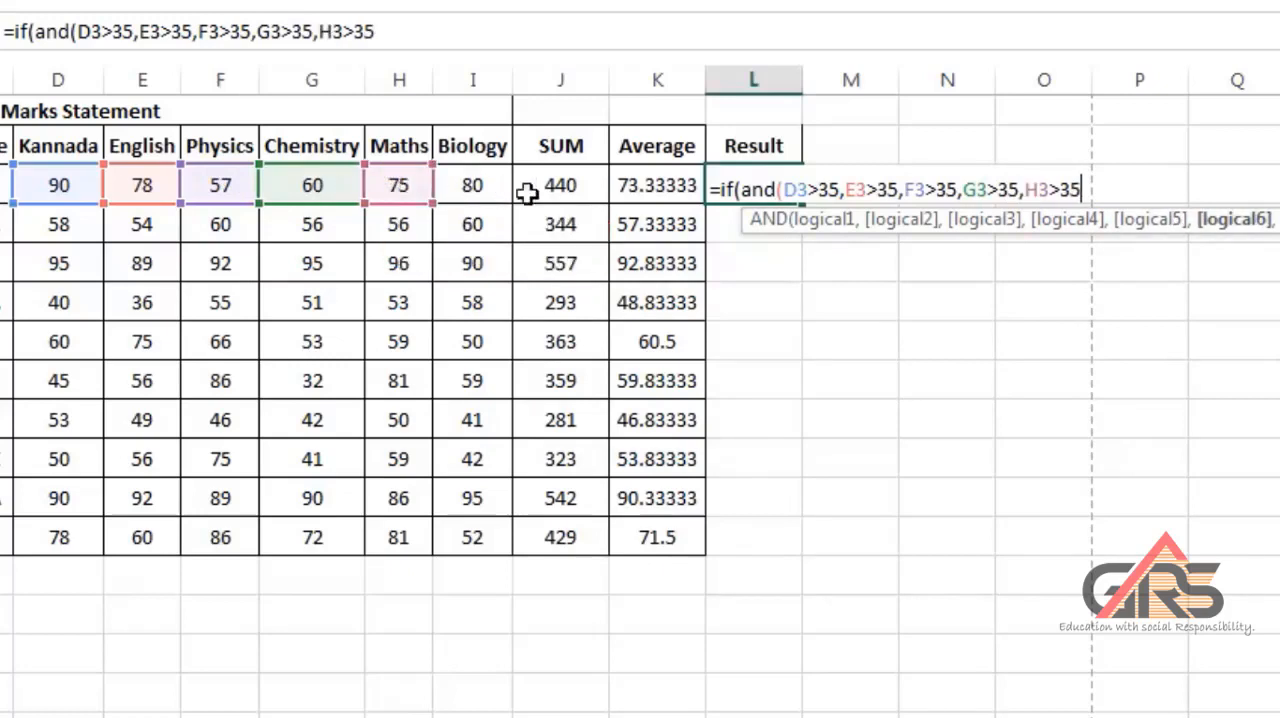
text(,)
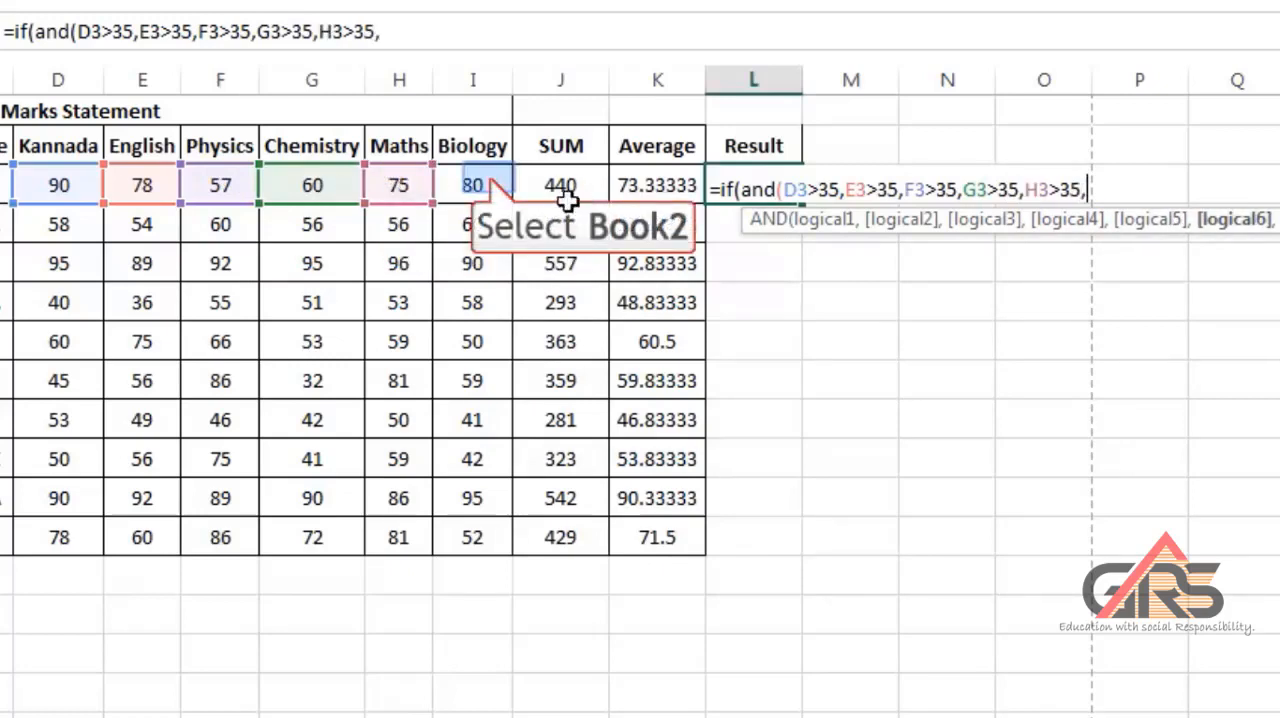
click(488, 182)
text(>35,)
key(BackSpace)
text(),"Pass","Fail"))
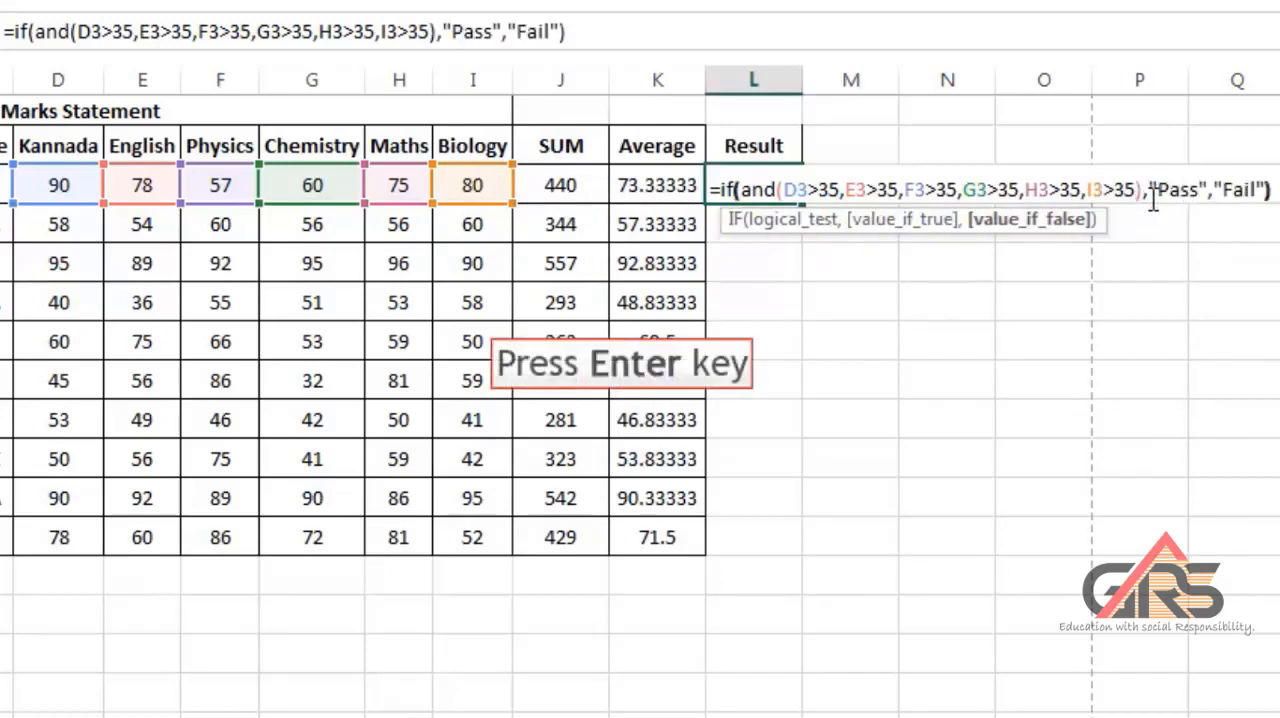
key(Return)
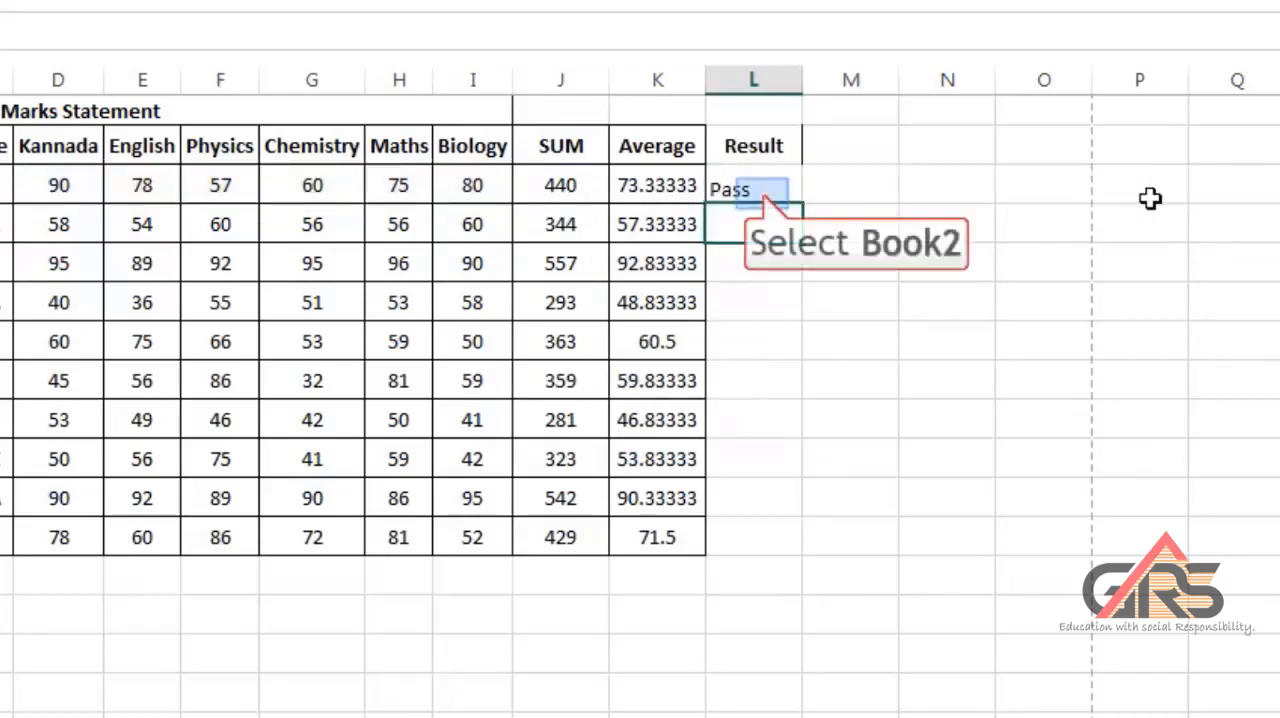
click(763, 197)
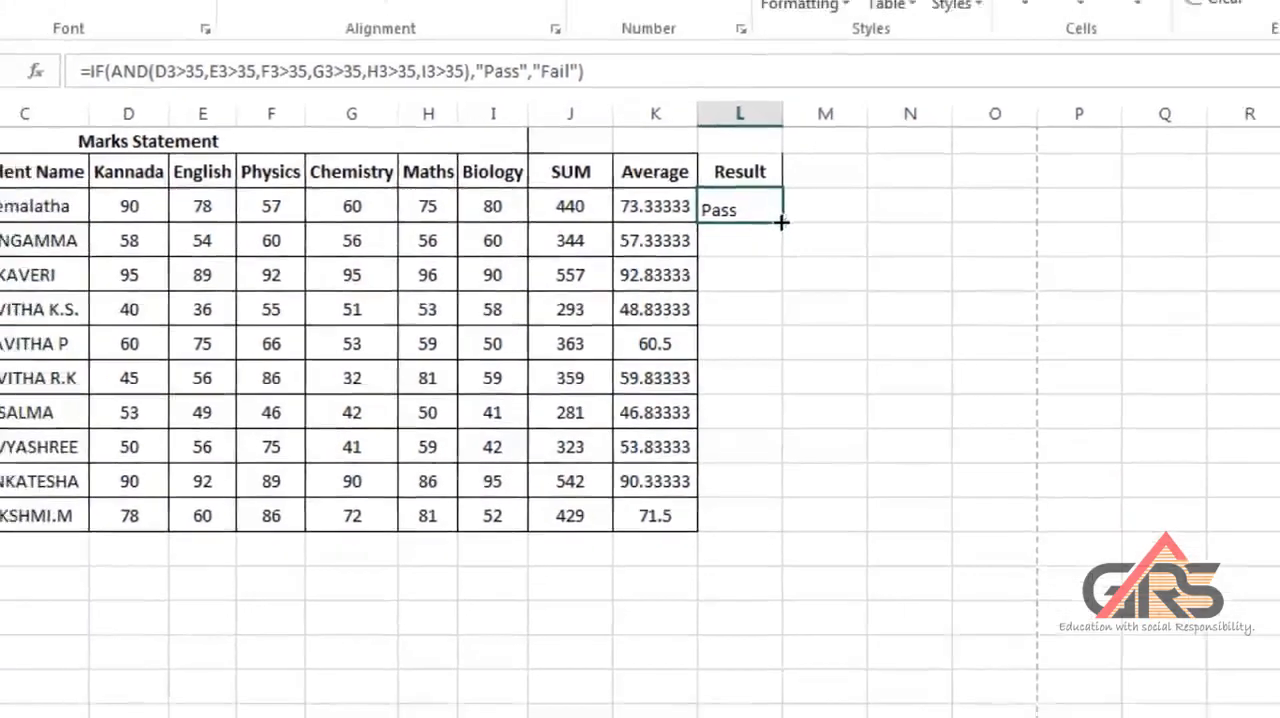
drag(784, 196, 807, 562)
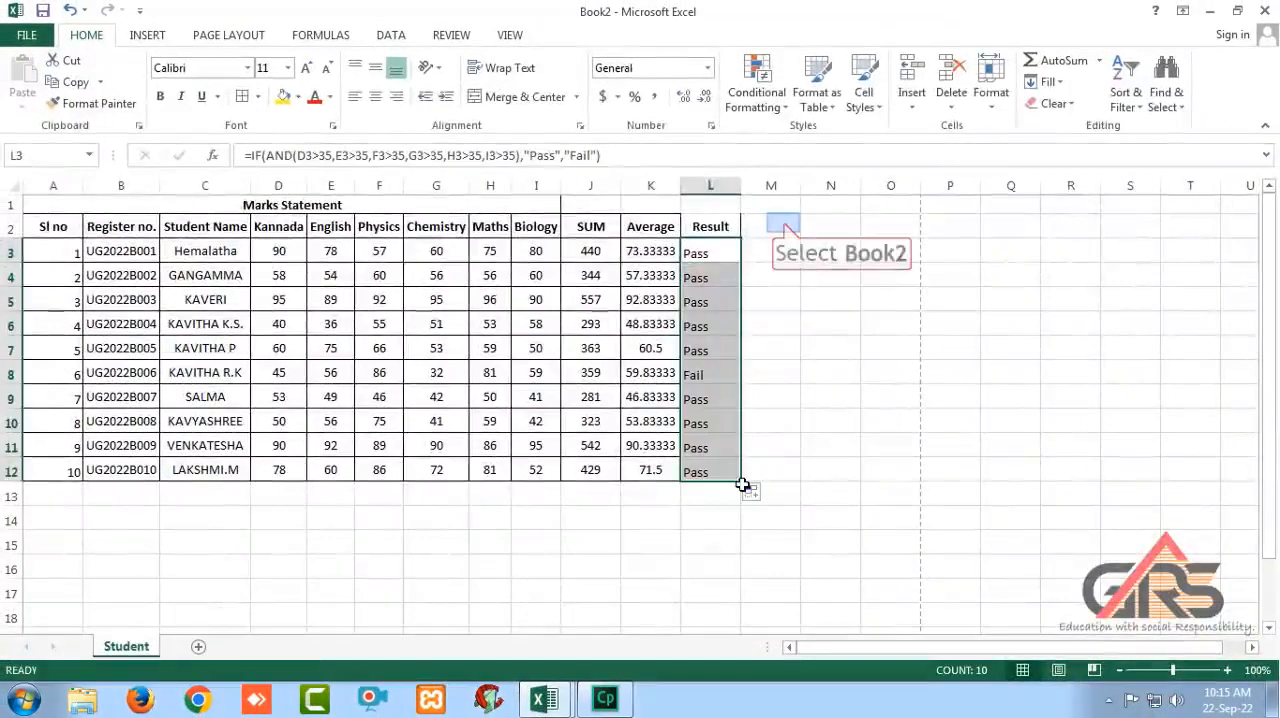
Add the column heading "Class" in M2.
click(784, 223)
text(Clas)
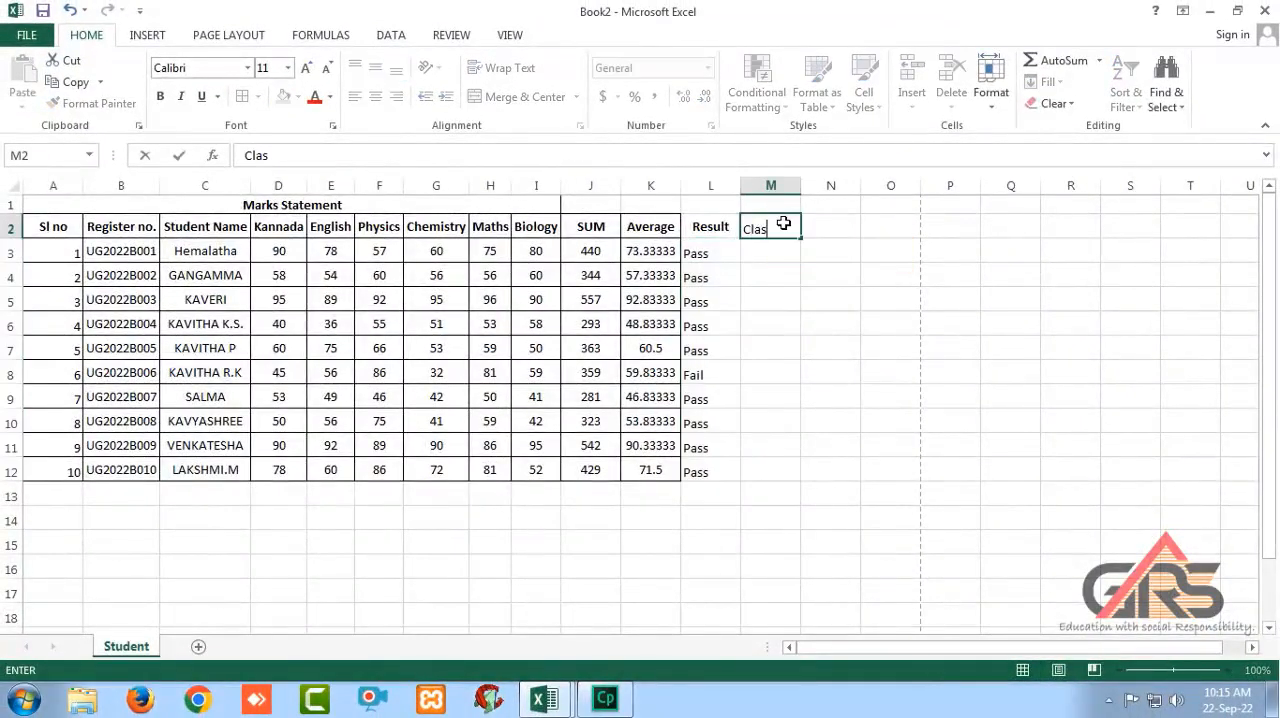
text(s)
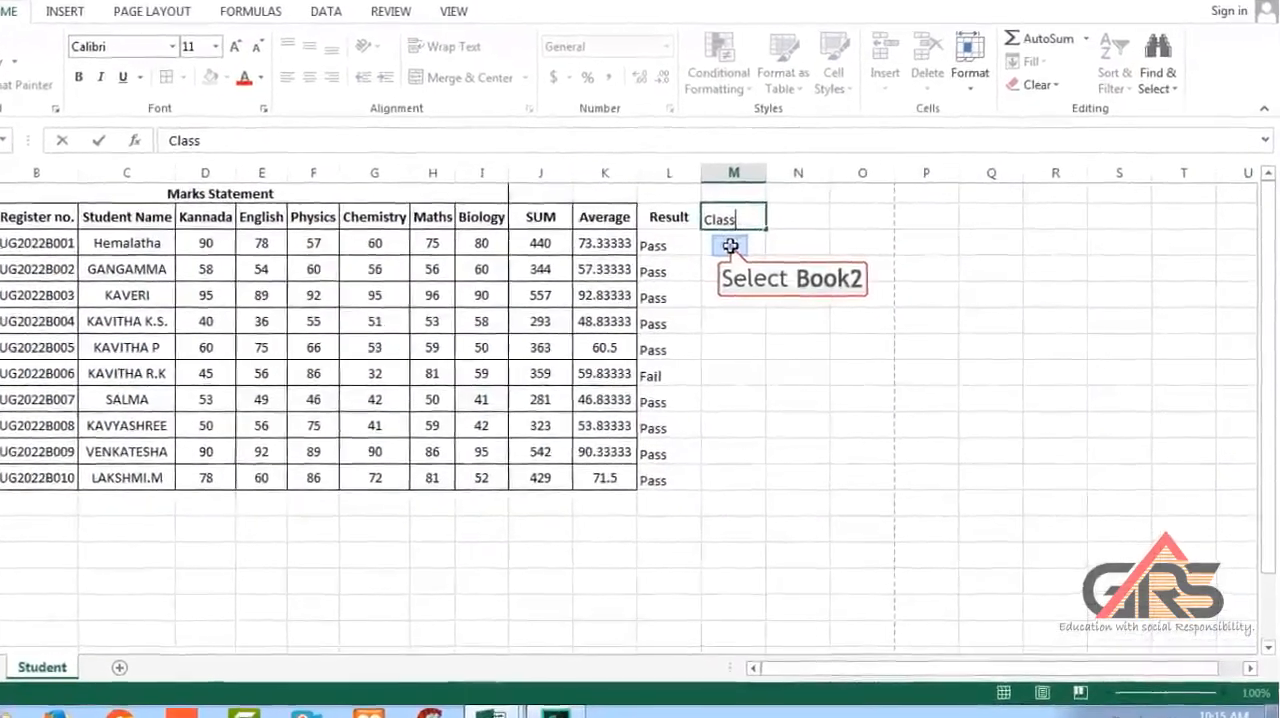
Start the class formula in M3 with =IF(AND(L3="Pass",K3>85),"Distinction", and open a nested condition for the next class.
click(730, 246)
text(=if(and()
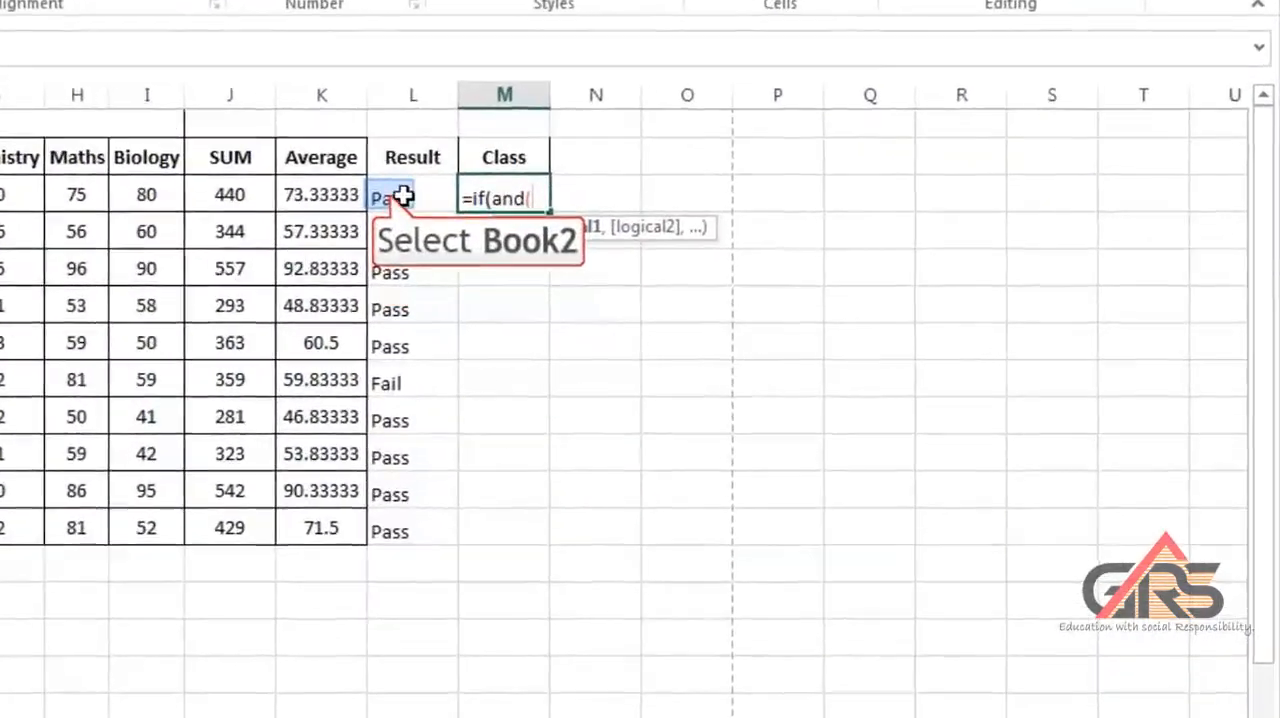
click(470, 212)
key(BackSpace)
text("Pas)
key(BackSpace)
key(BackSpace)
key(BackSpace)
key(BackSpace)
key(BackSpace)
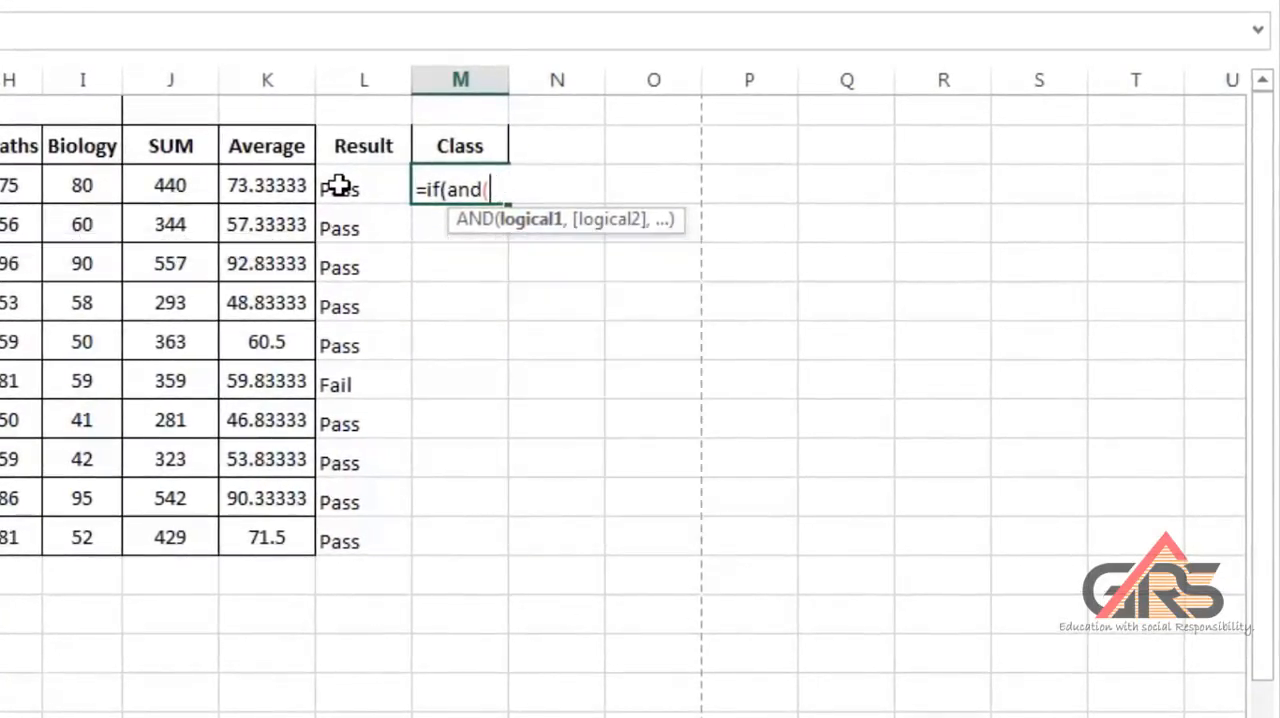
click(340, 186)
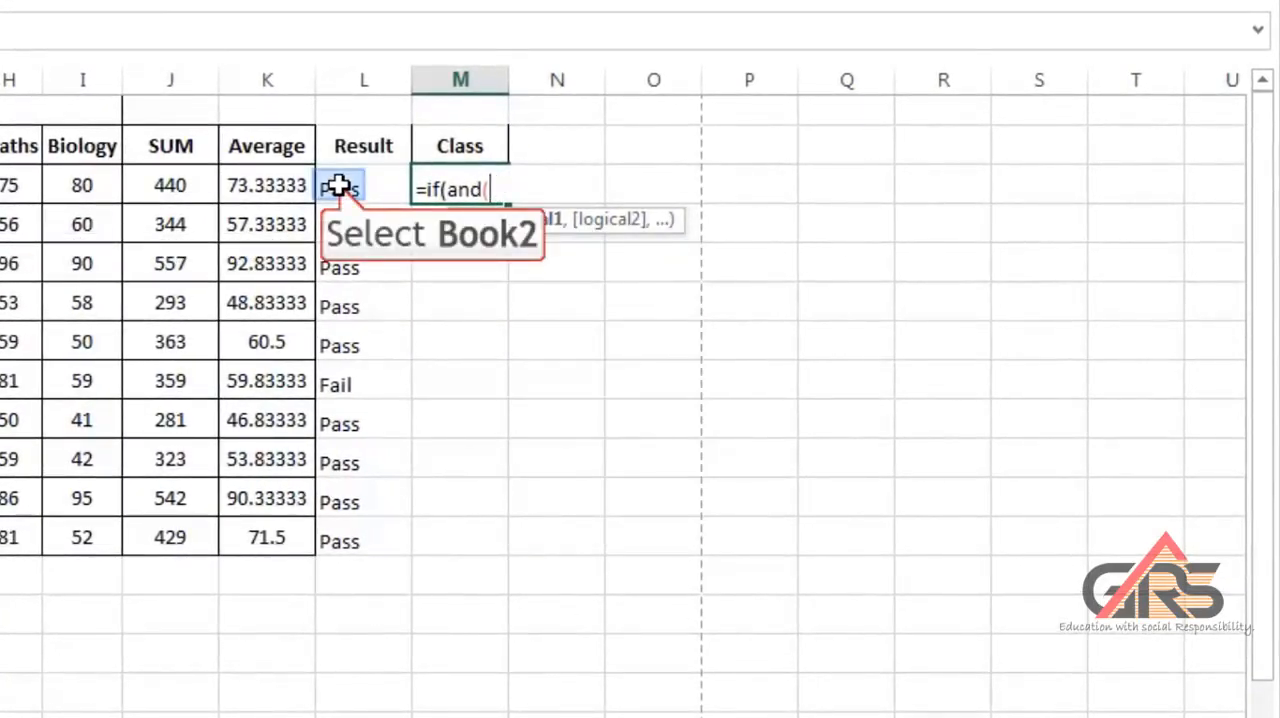
text(="Pass",)
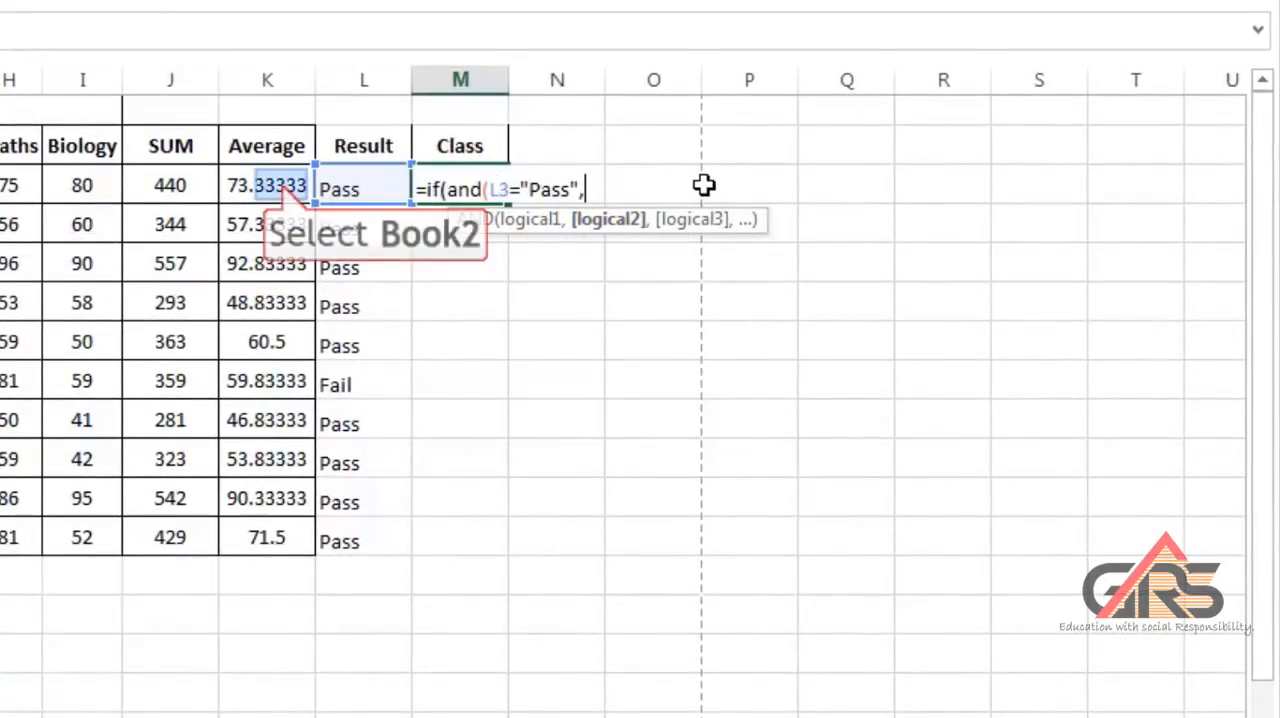
click(278, 185)
text(>85),")
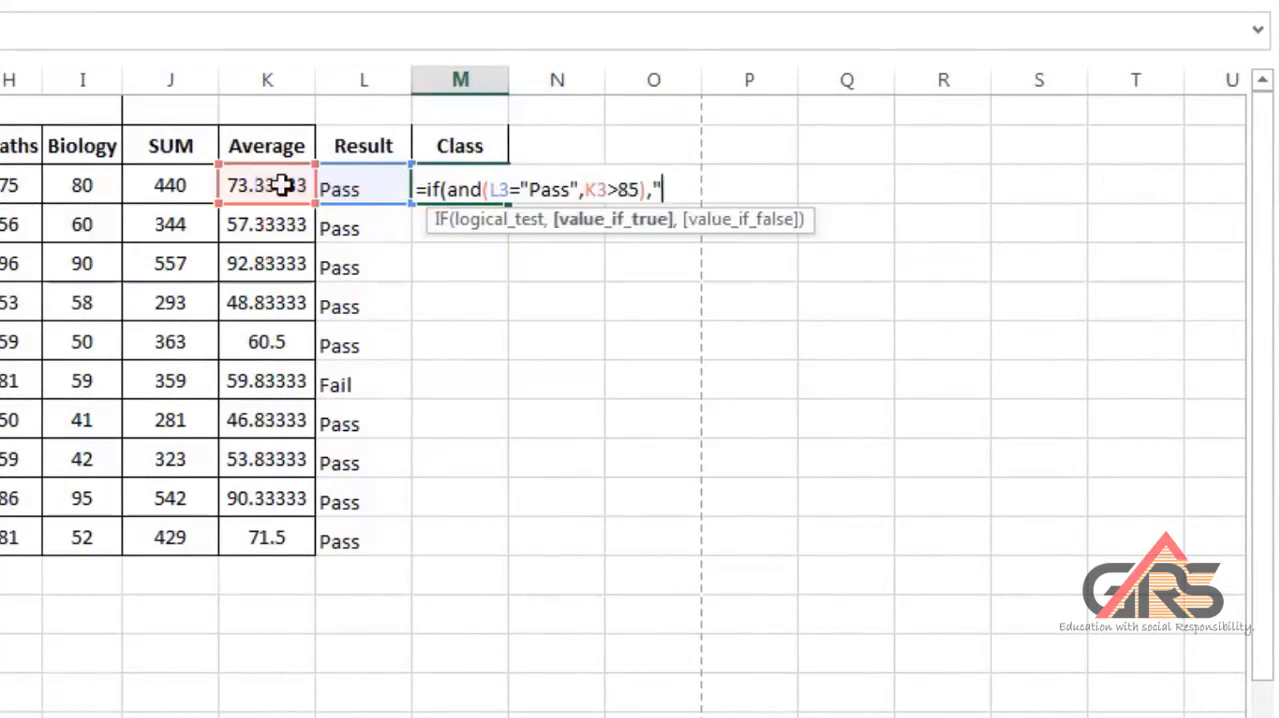
text(Distinction",is(and()
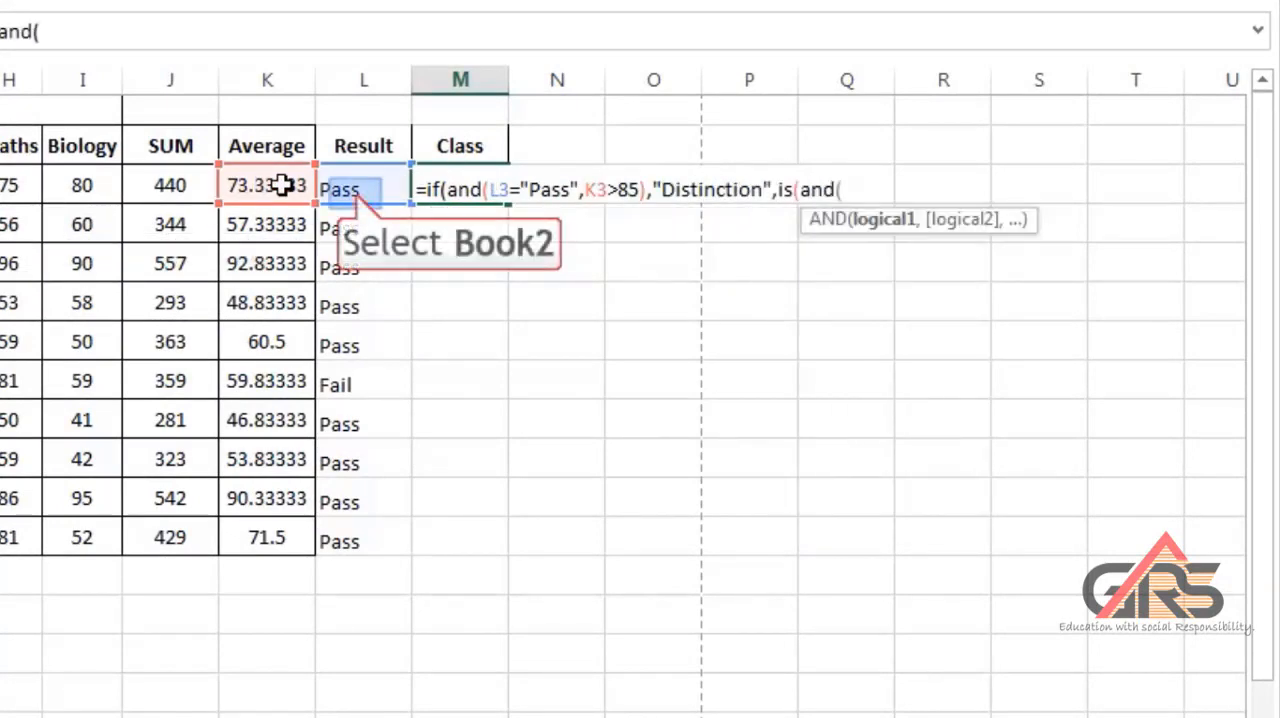
Extend the M3 formula to return "First Class" when L3="Pass", K3>=60 and K3<85.
click(347, 190)
text(="Pass")
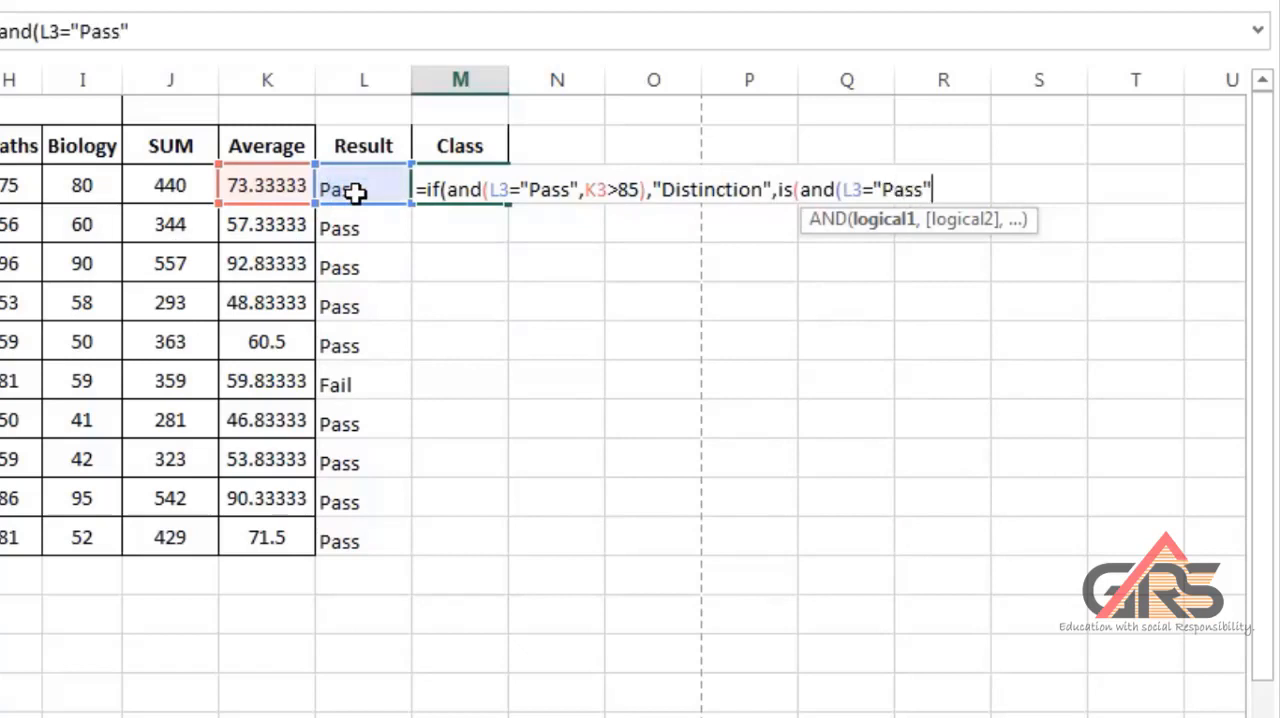
text(,)
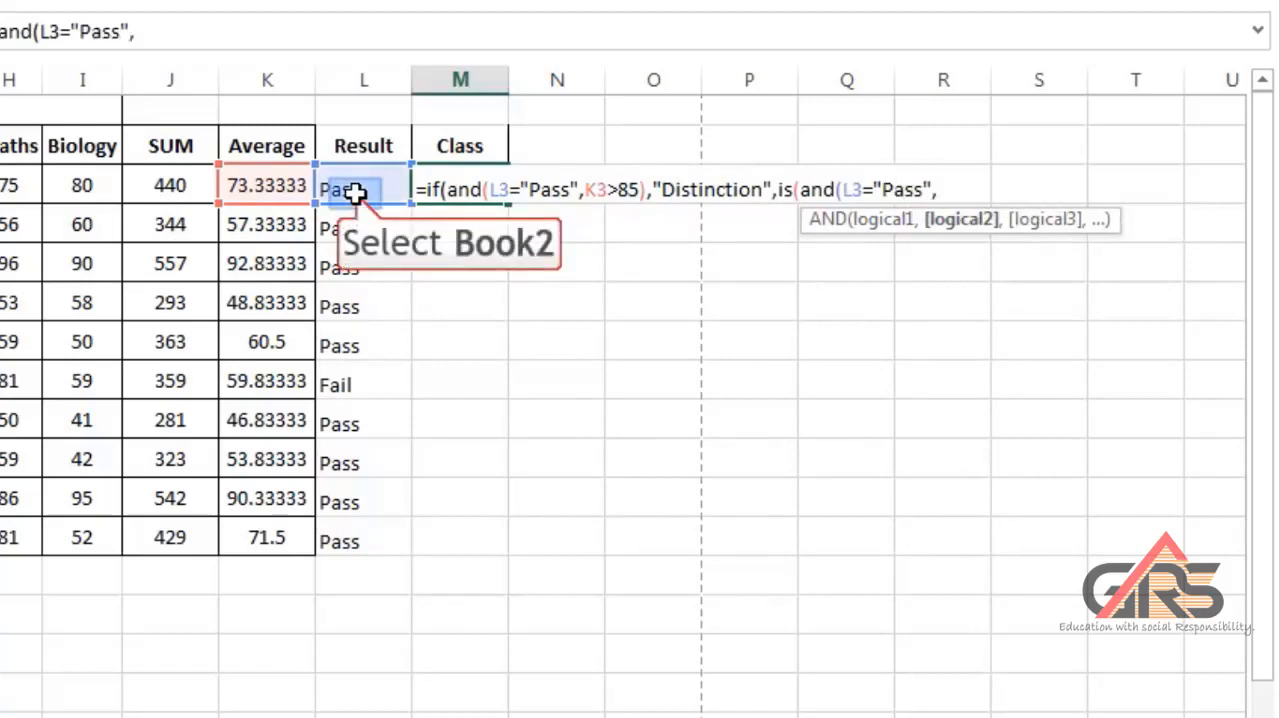
text(L)
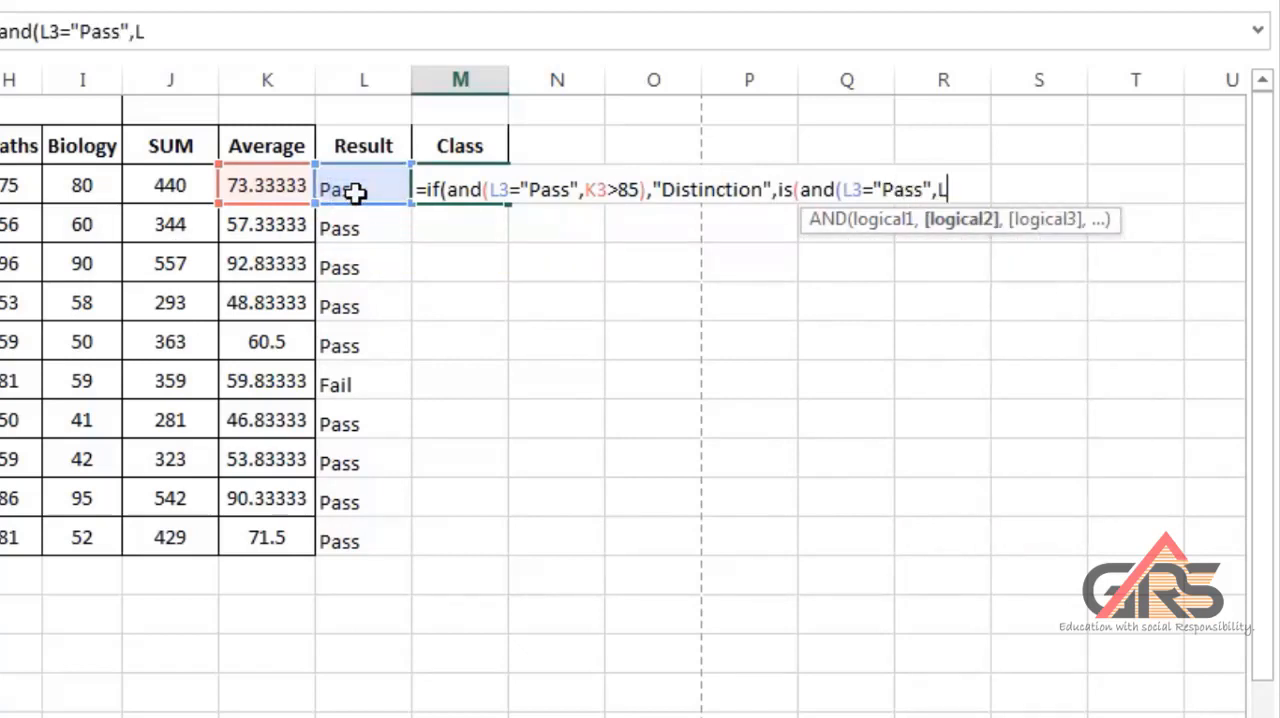
key(BackSpace)
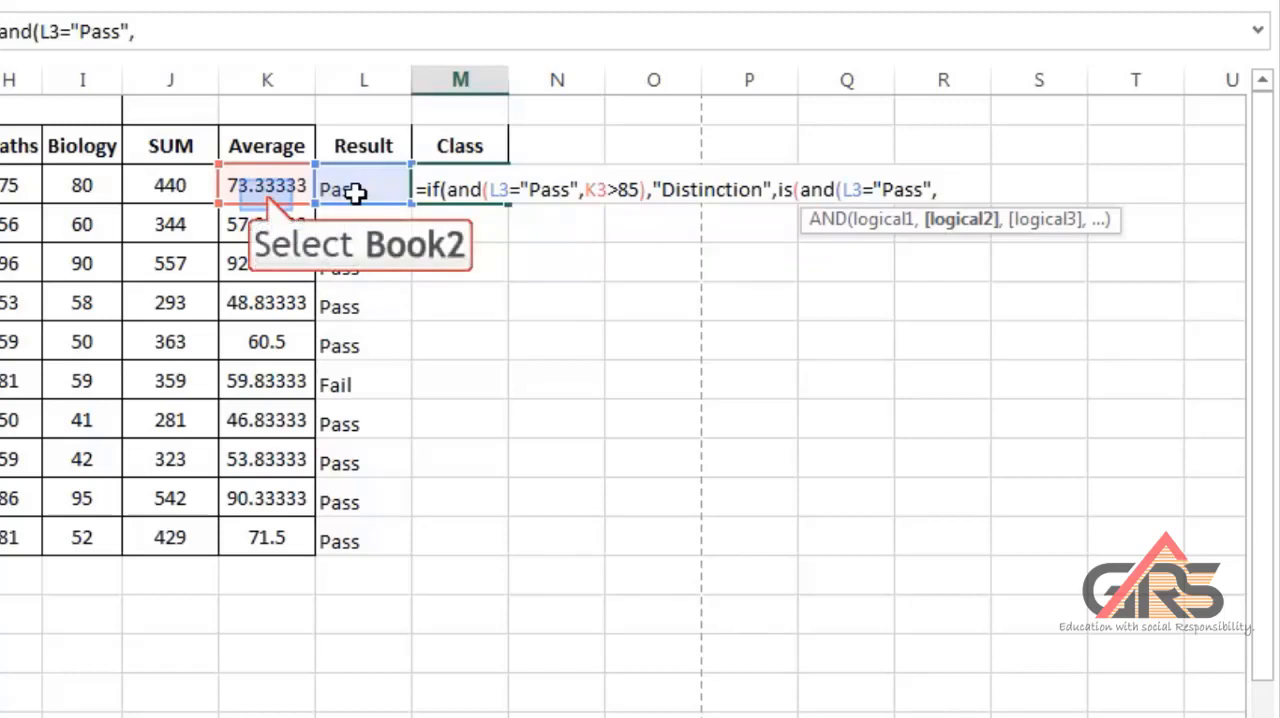
click(266, 198)
text(>=60,k3<85),"Fir)
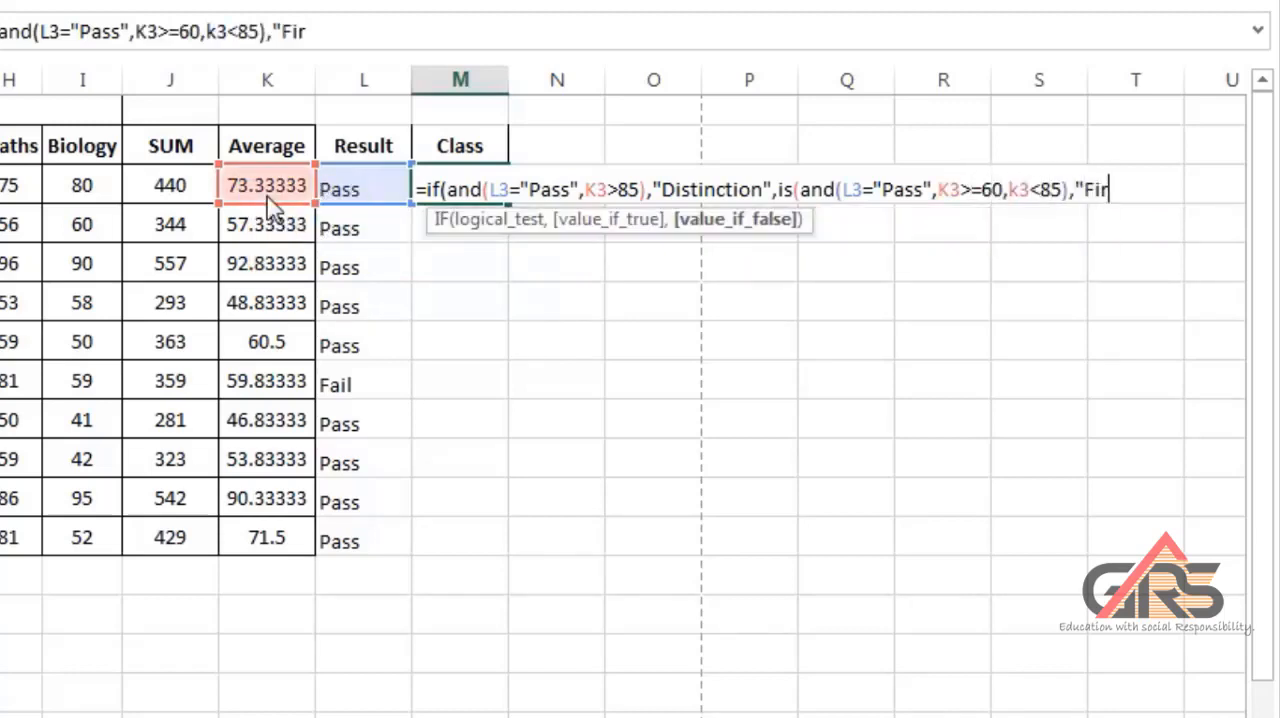
text(st Class",if(an)
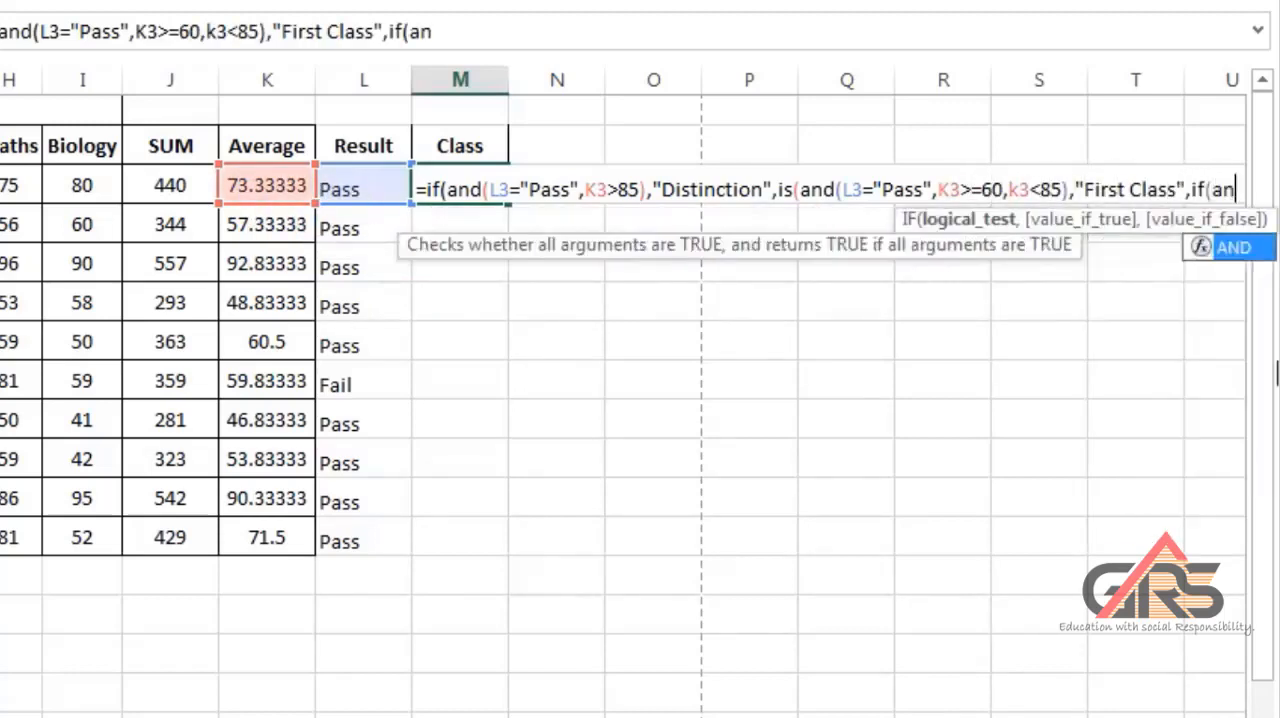
text(d()
Add a nested IF to the M3 formula returning "Second Class" when L3="Pass", K3>=50 and K3<=60.
click(355, 196)
text(=)
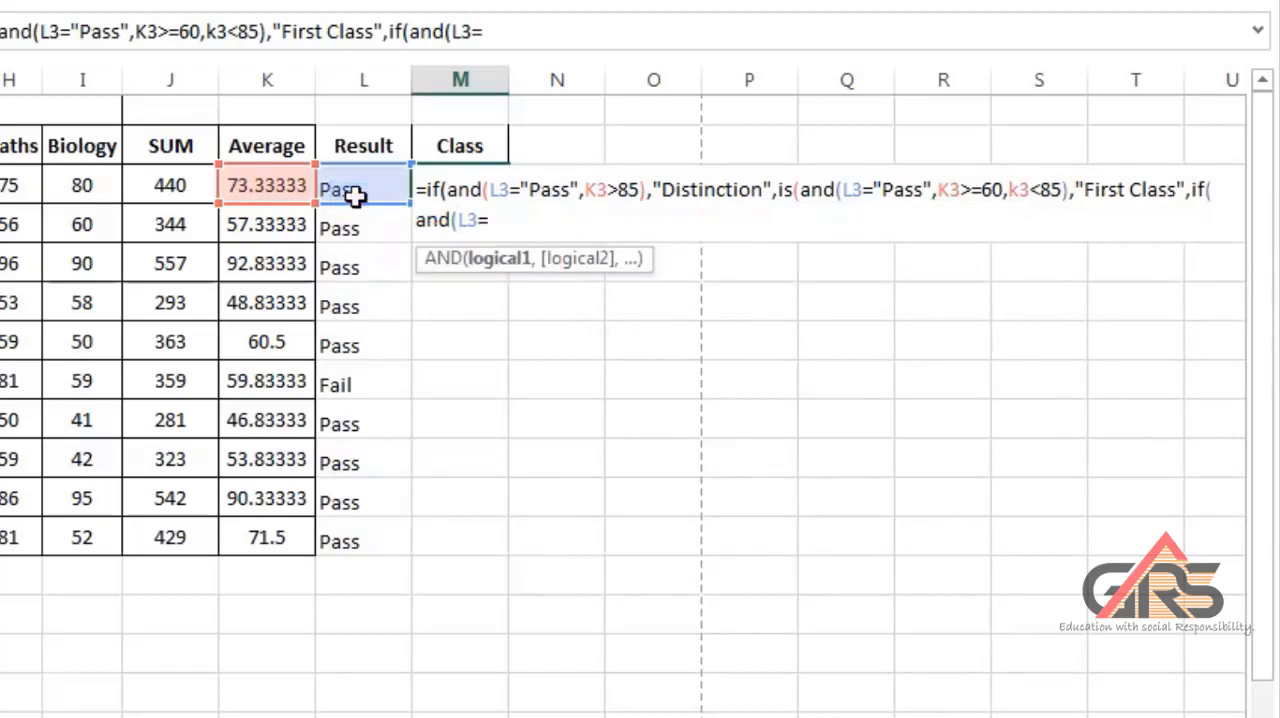
text("Pass",)
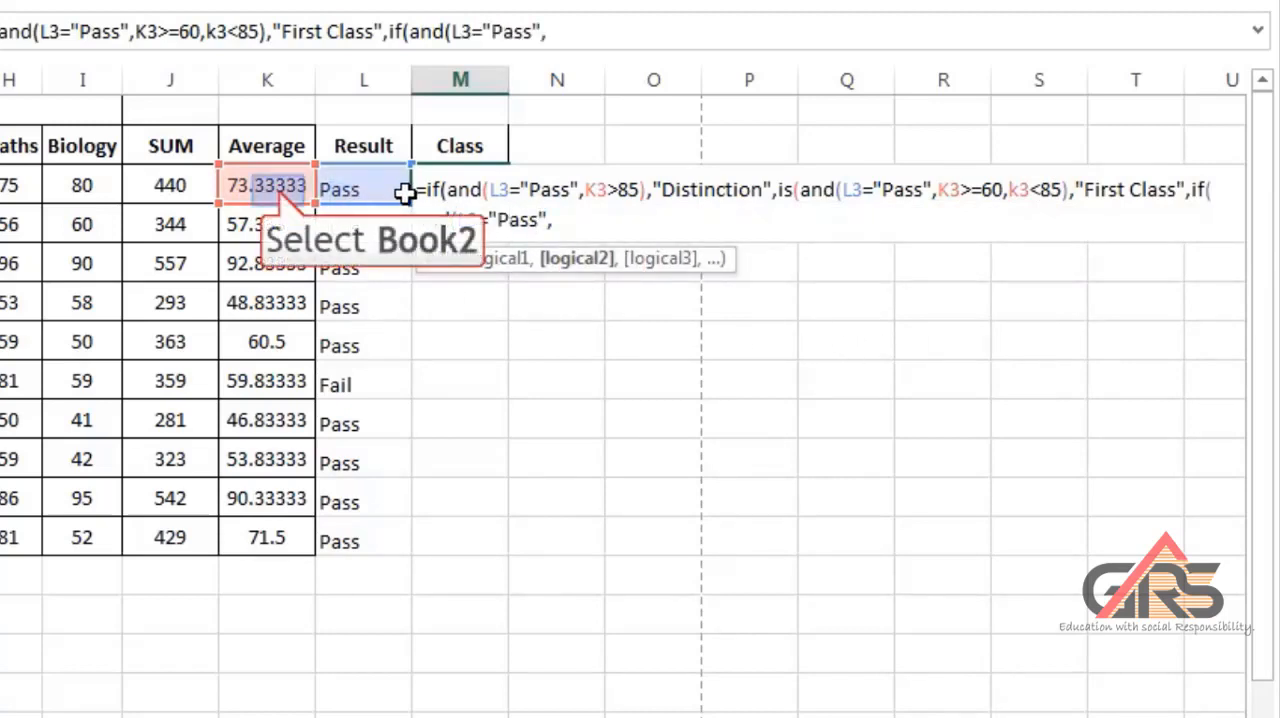
click(277, 188)
text(>=50,)
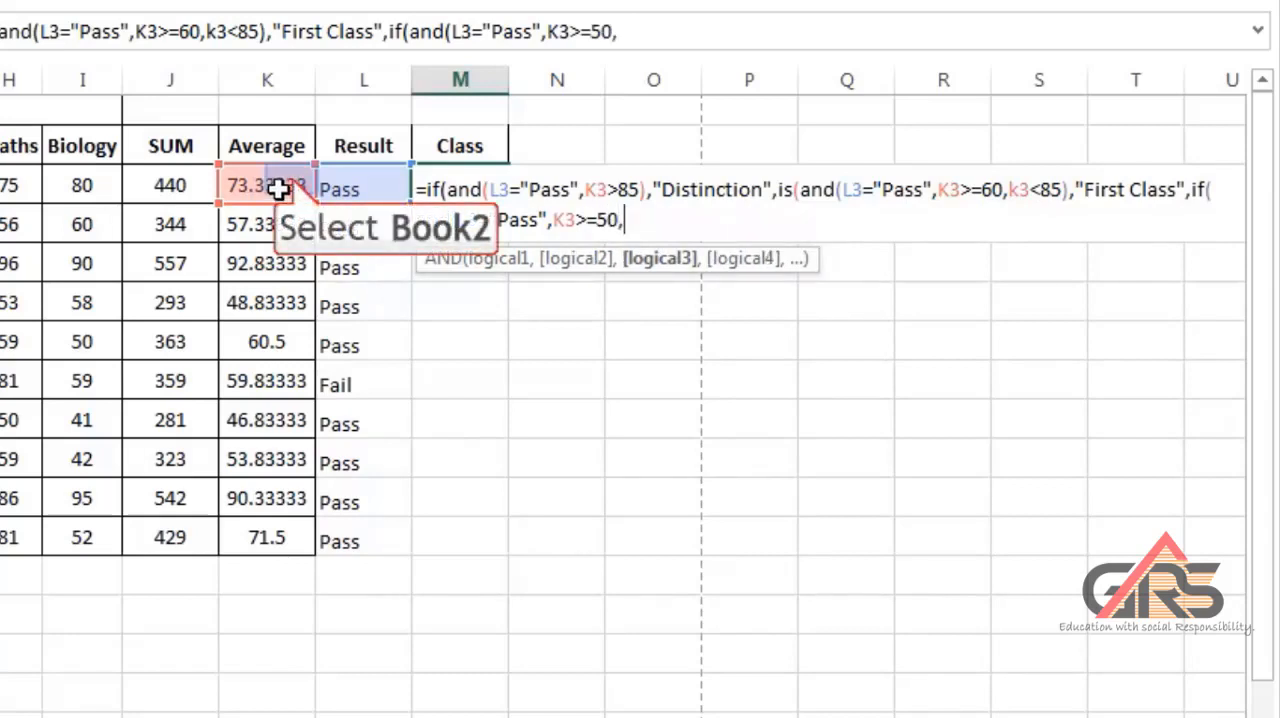
click(290, 183)
text(<=60),"Second)
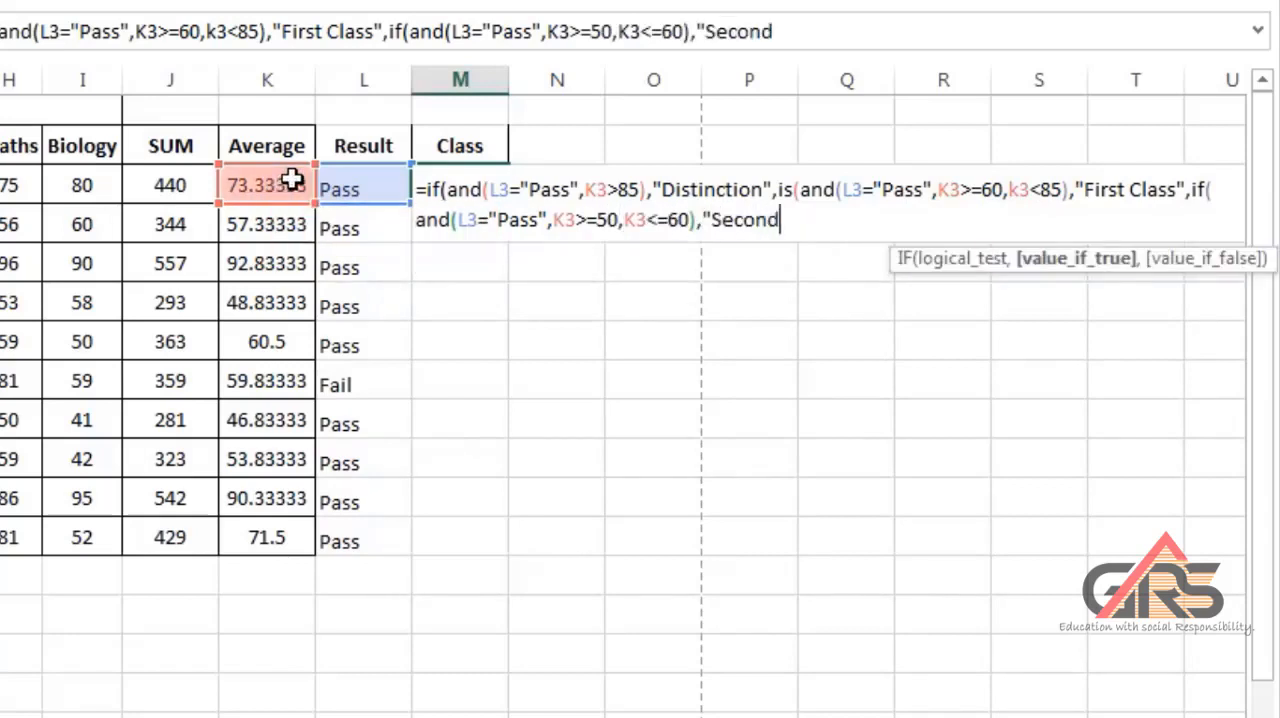
text( Class",if(and()
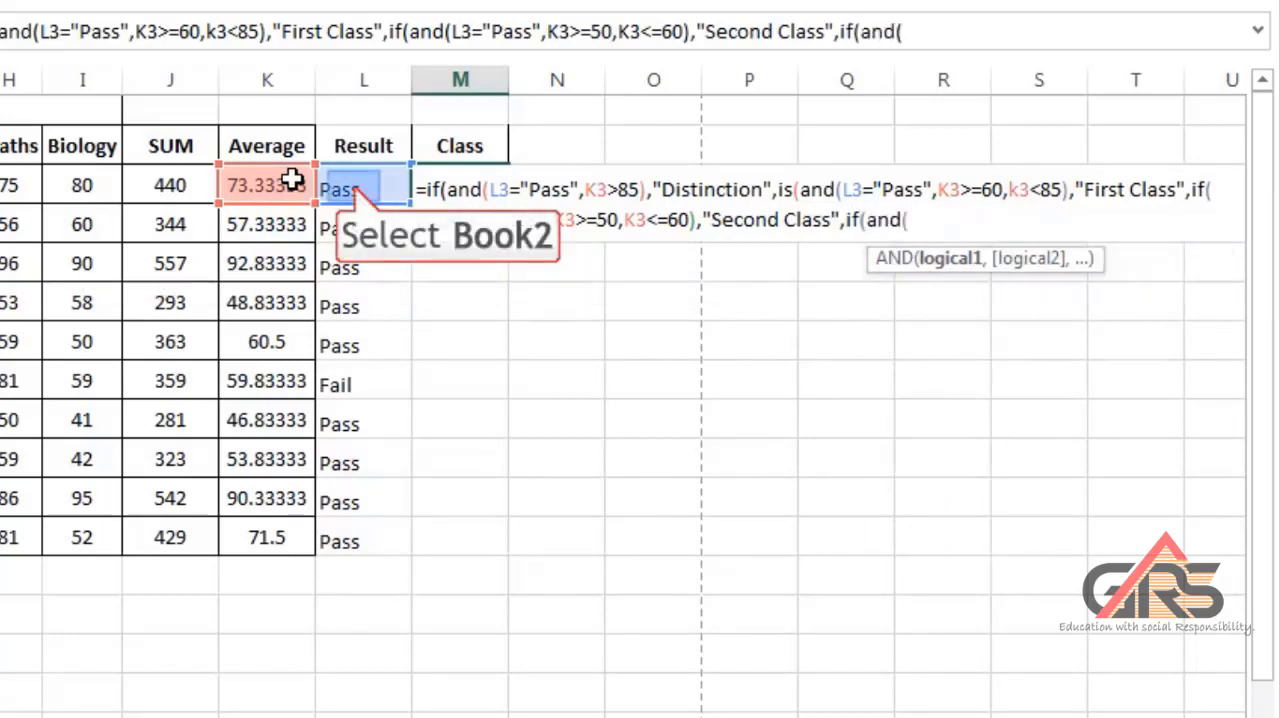
Complete the M3 formula with "Just Pass" for L3="Pass", K3>=35 and K3<50, otherwise "Fail".
click(350, 185)
text(="Pass")
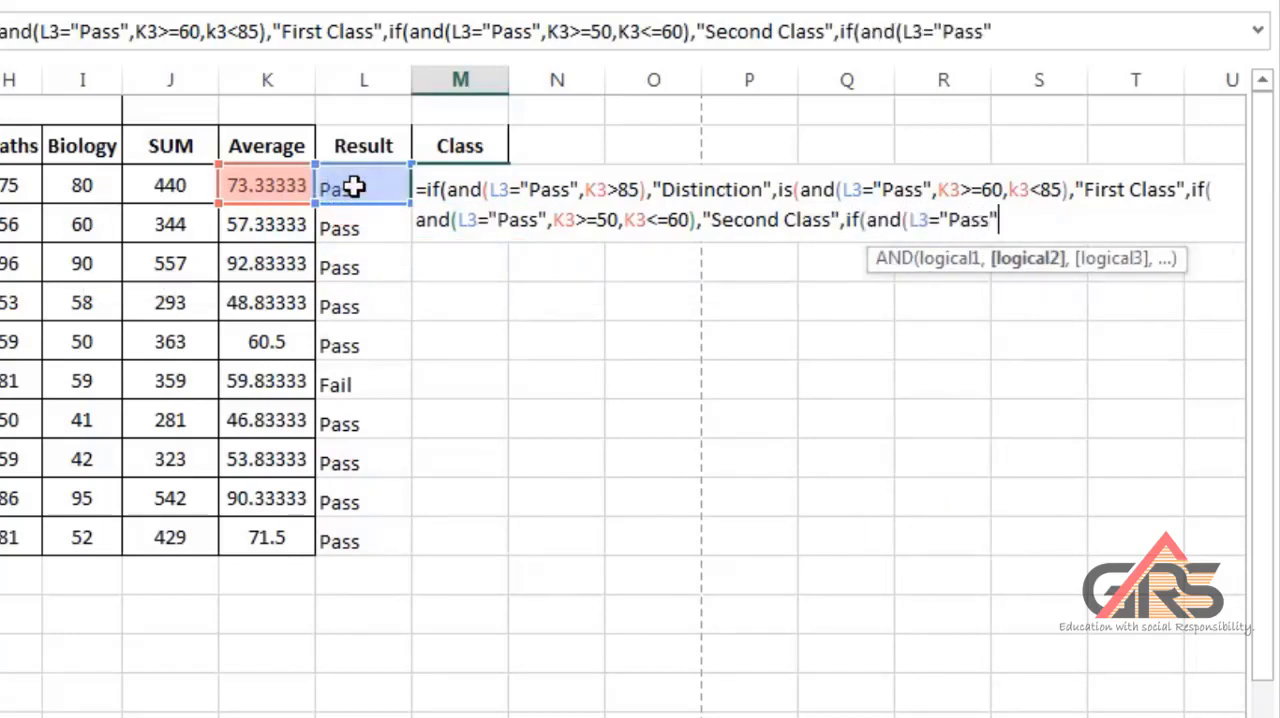
text(,)
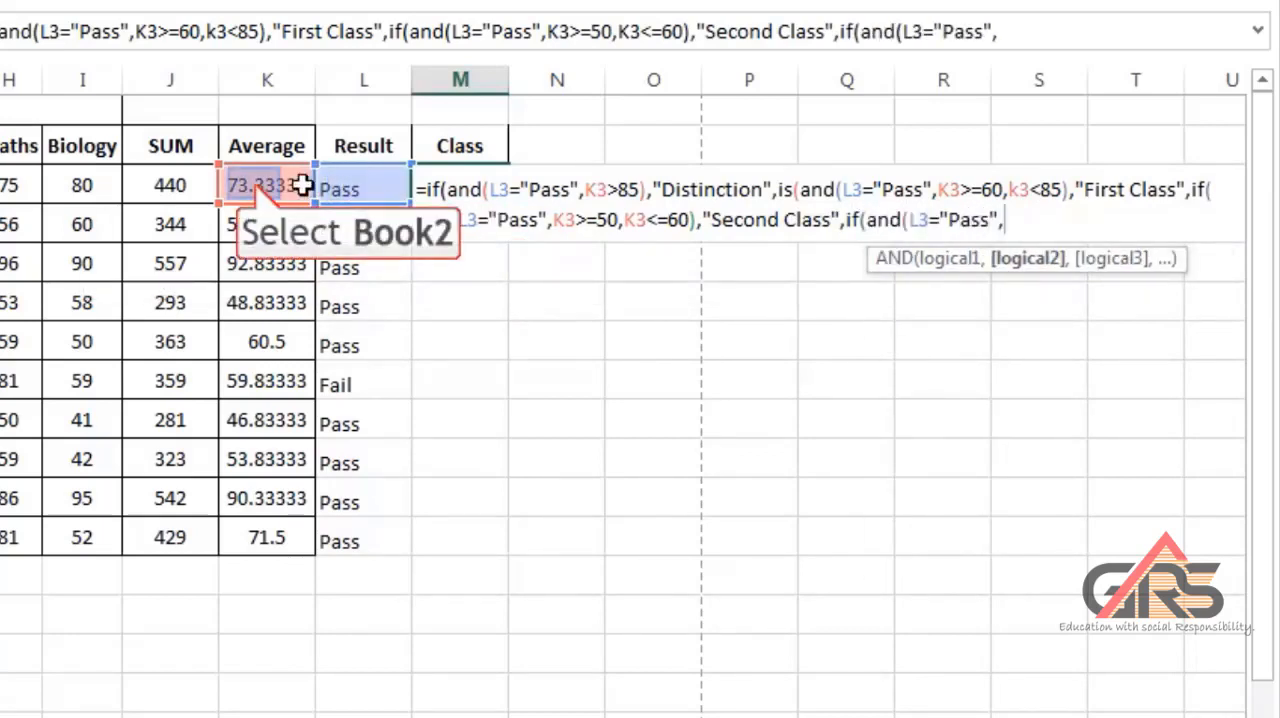
click(256, 183)
text(>=35,k3<50),"Just Pa)
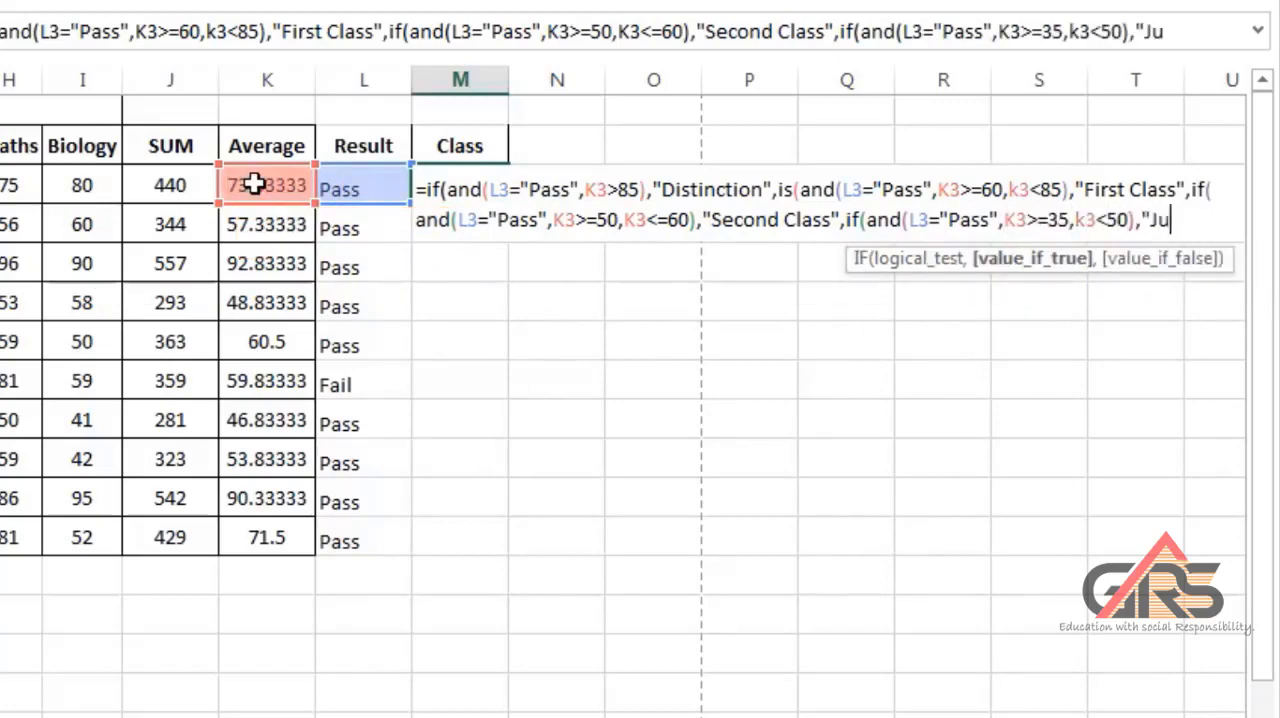
text(ss","Fail")))))
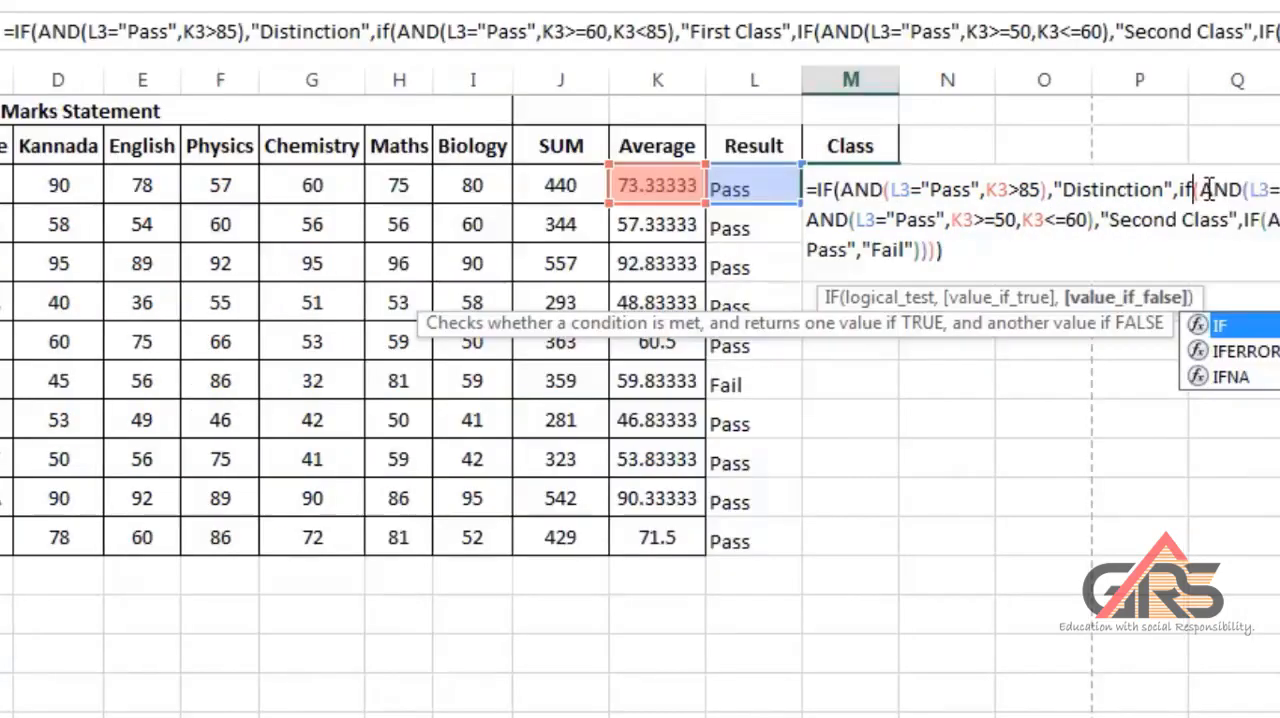
Enter the M3 formula with the mistyped "is" corrected to IF and fill it down to M12.
click(965, 271)
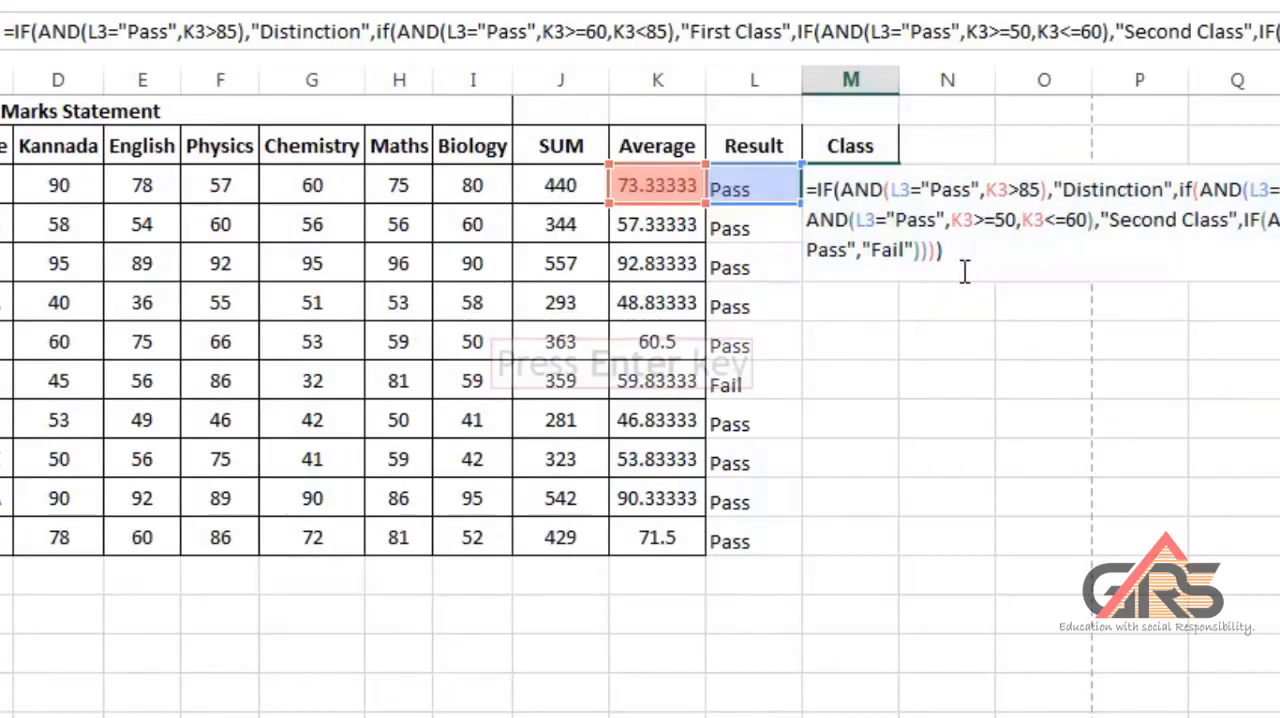
key(Return)
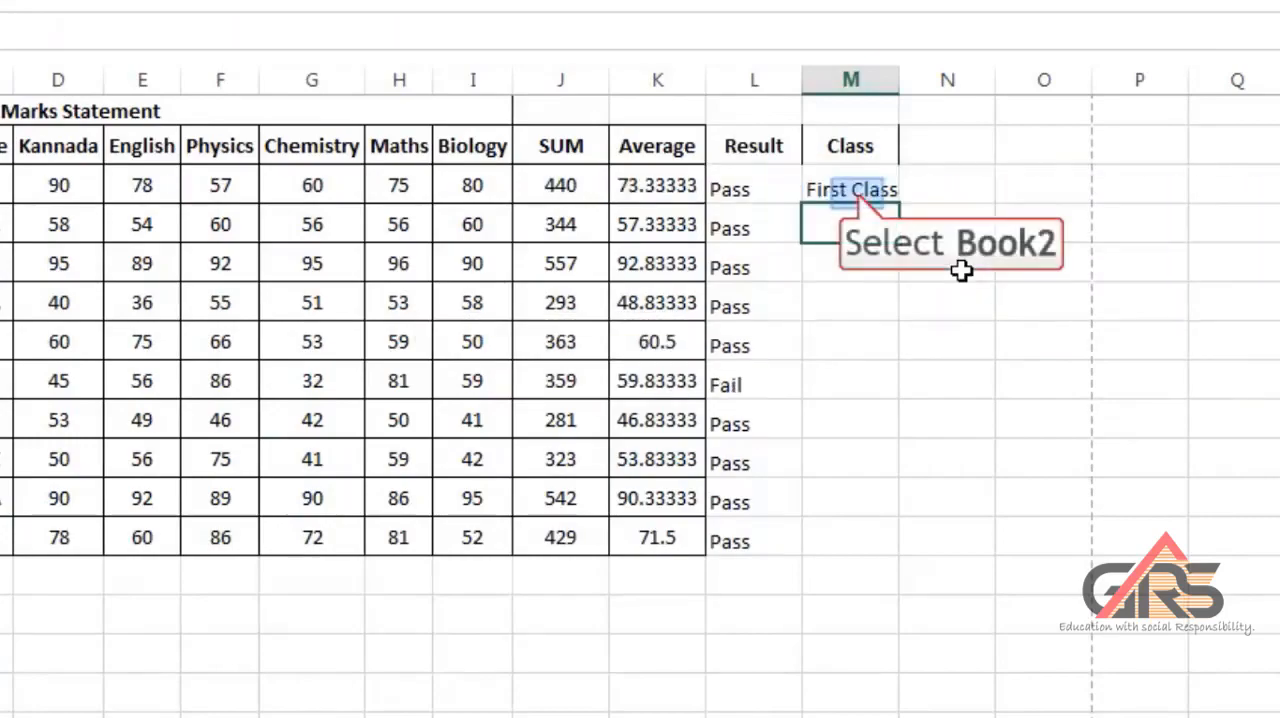
click(860, 191)
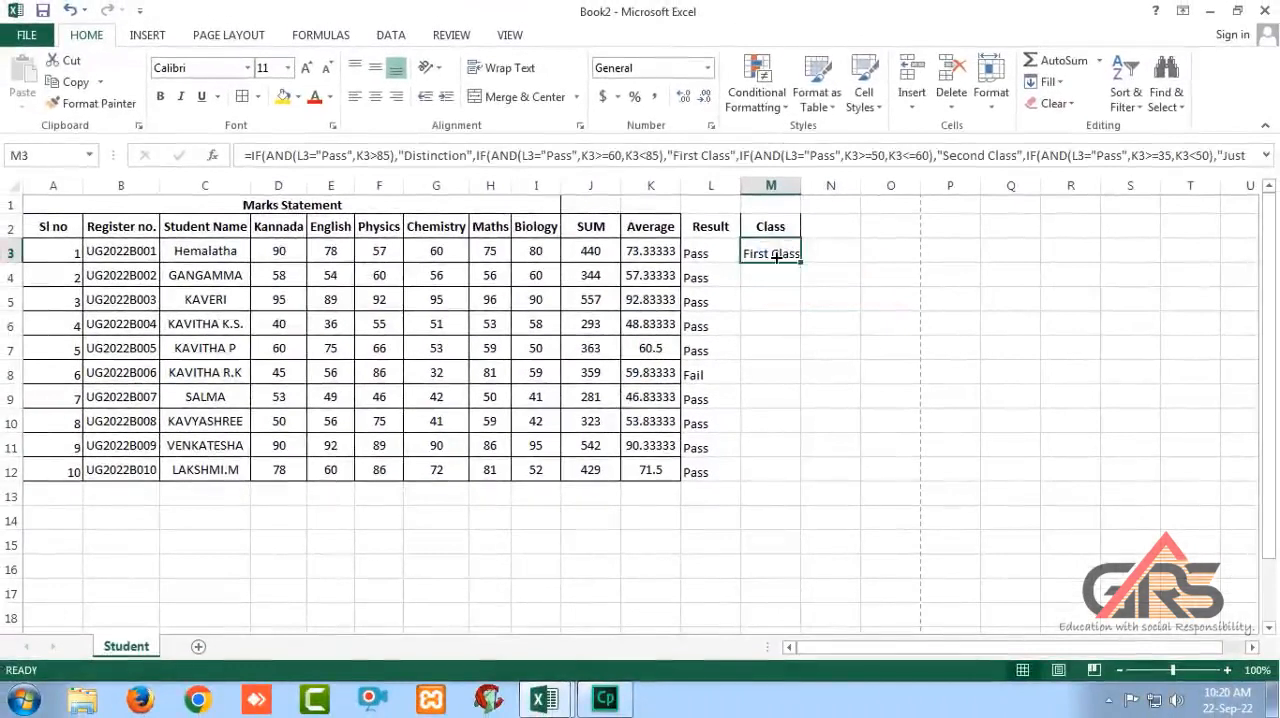
drag(802, 260, 788, 475)
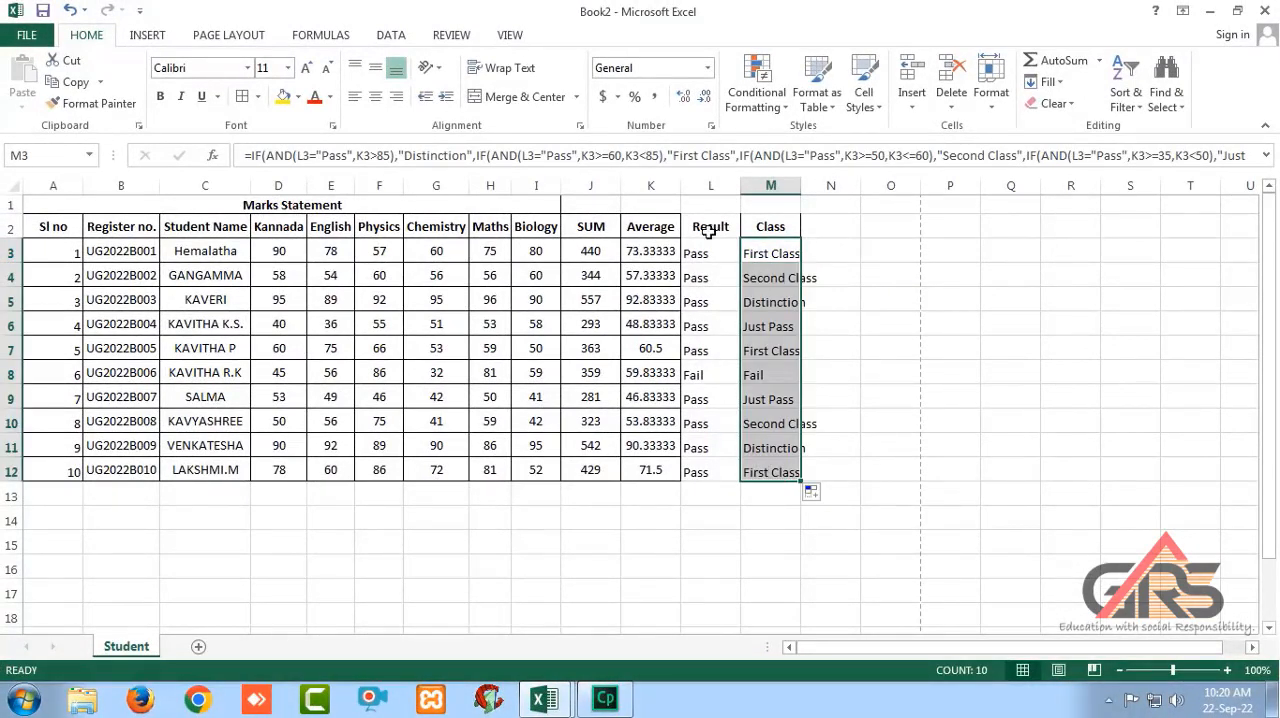
Middle-align and center the Result and Class columns L2:M12.
drag(708, 231, 790, 472)
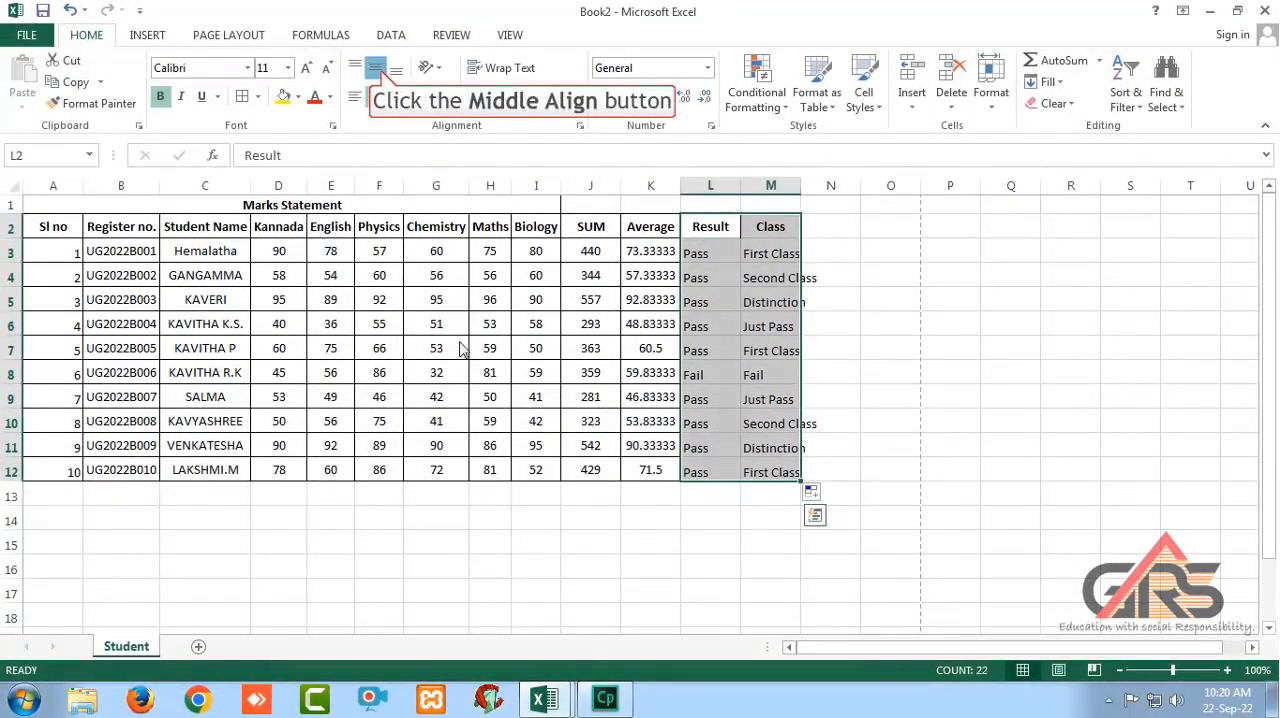
click(378, 70)
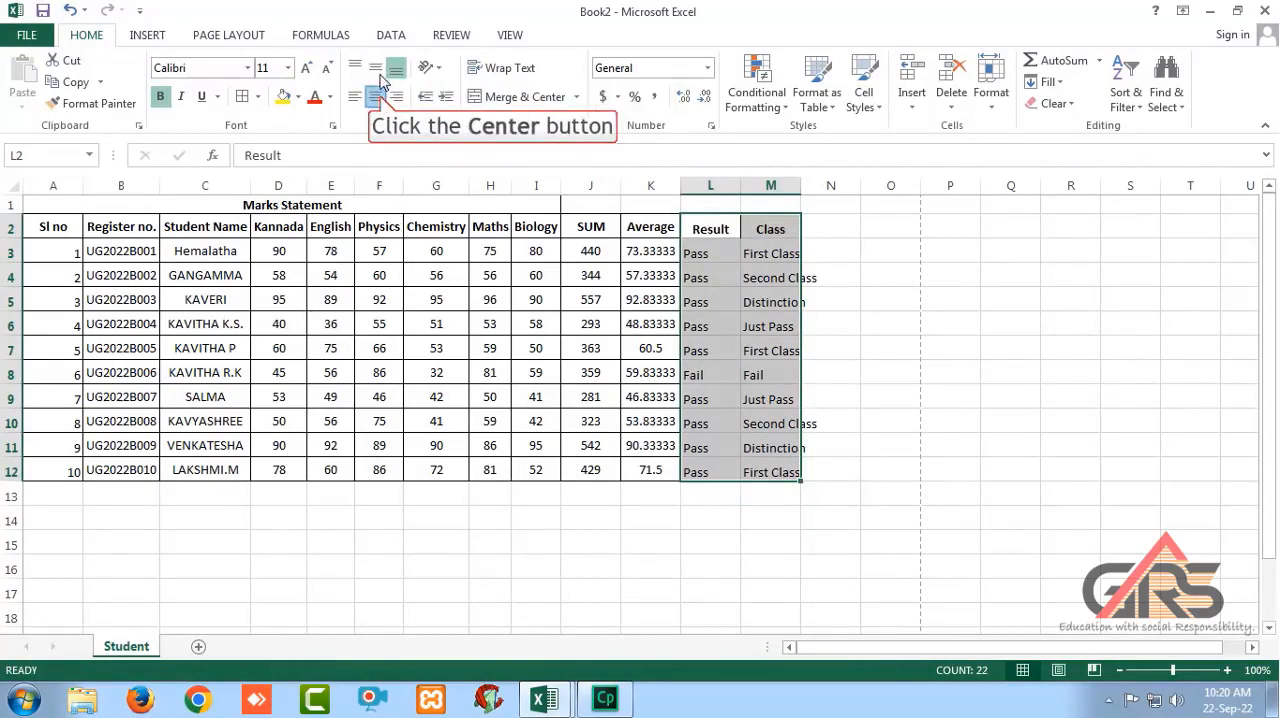
click(378, 97)
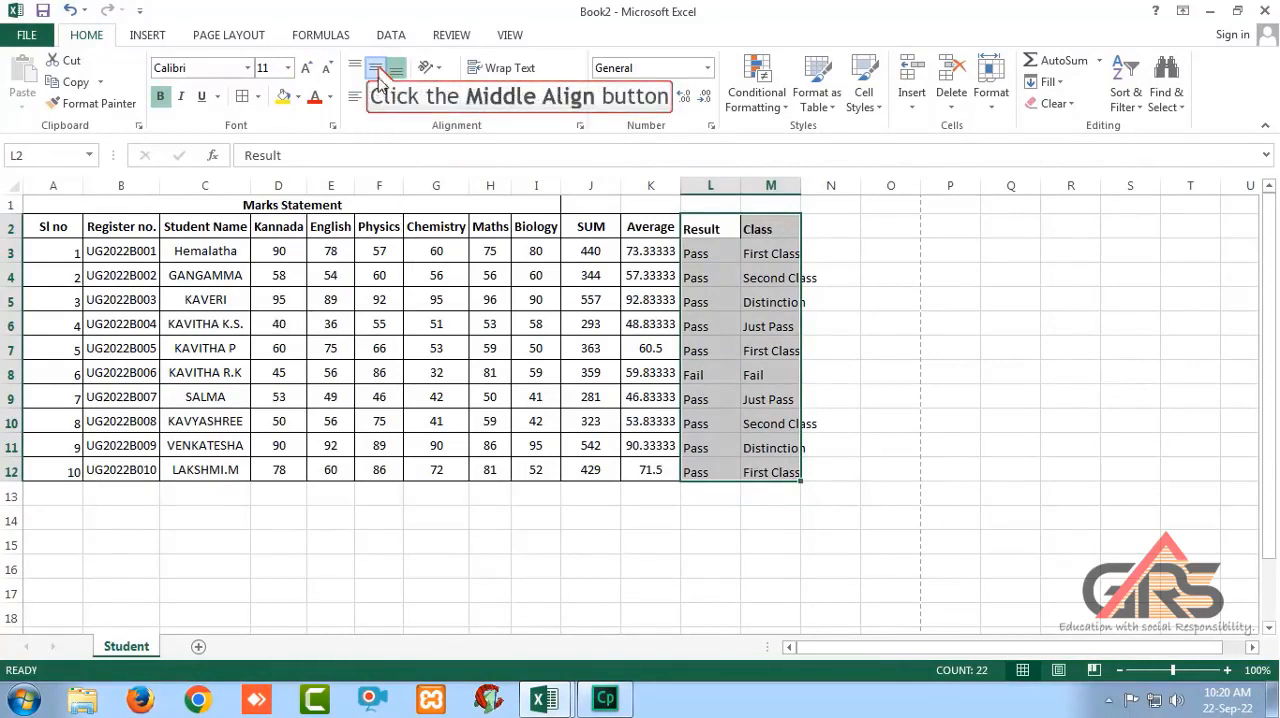
click(378, 70)
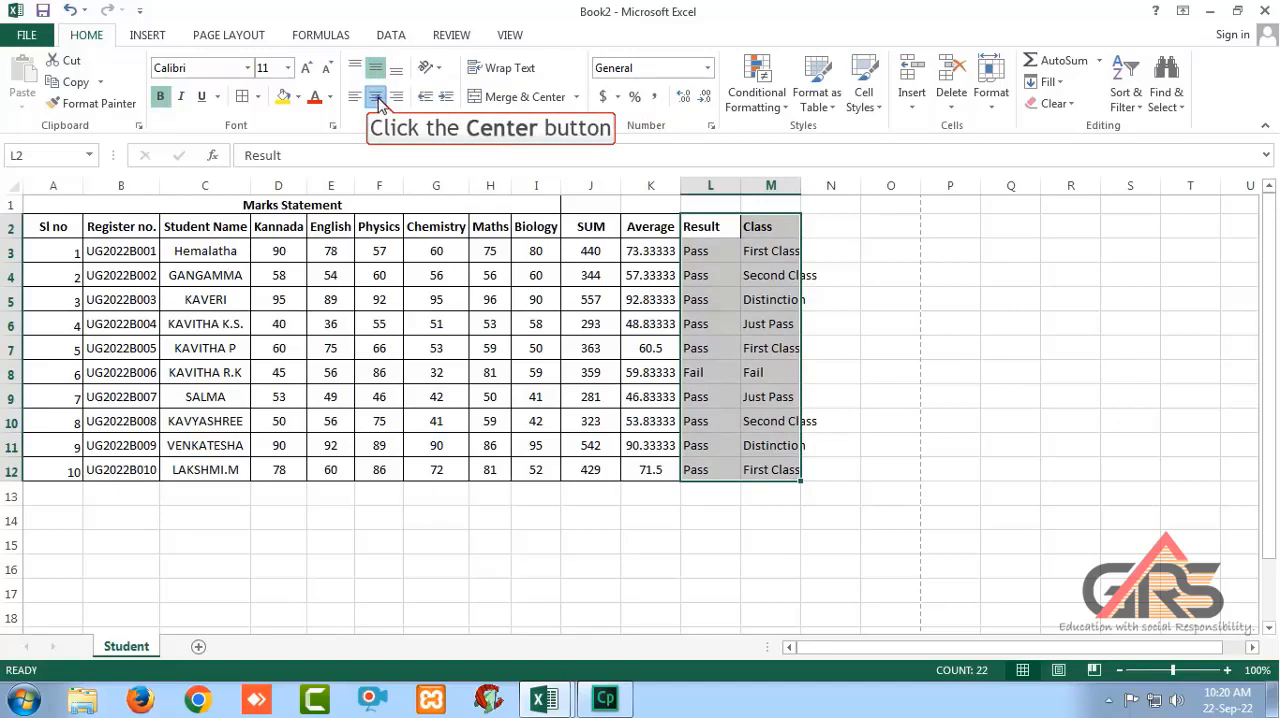
click(378, 97)
Autofit the widths of columns L and M to their contents and reselect L2:M12.
double_click(740, 187)
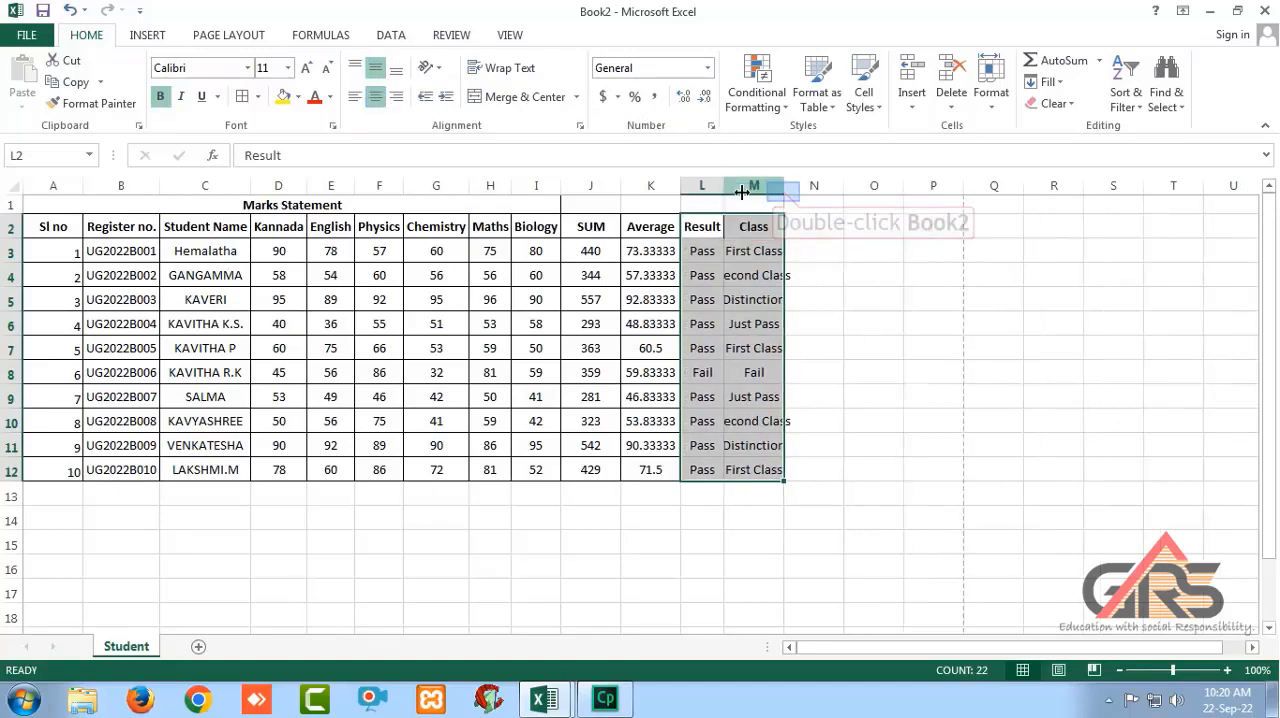
double_click(784, 187)
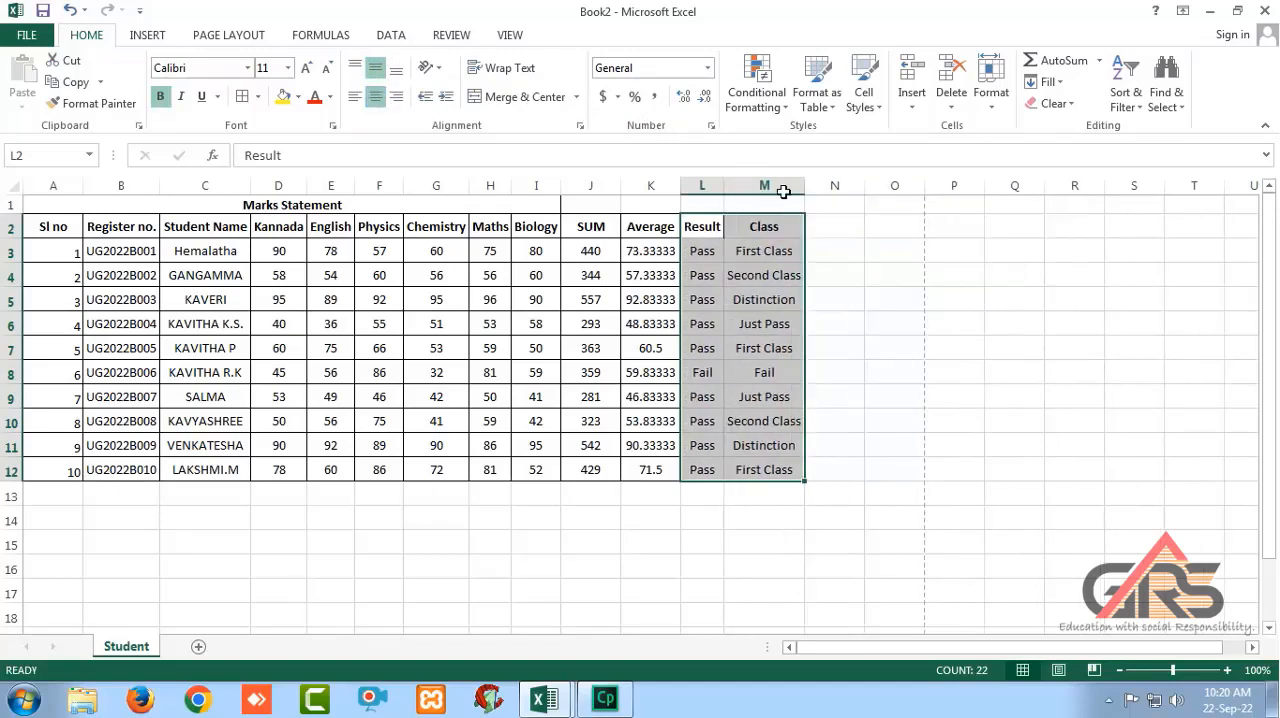
drag(705, 220, 771, 471)
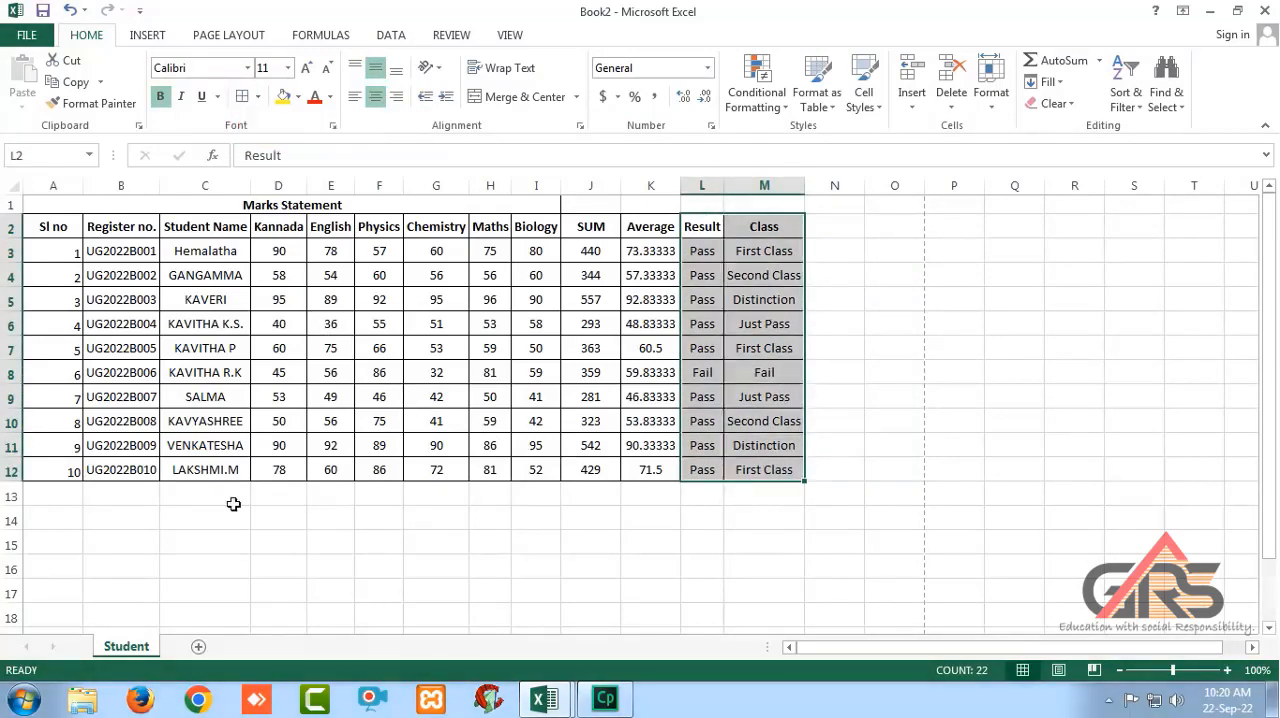
scroll(231, 503, down, 1)
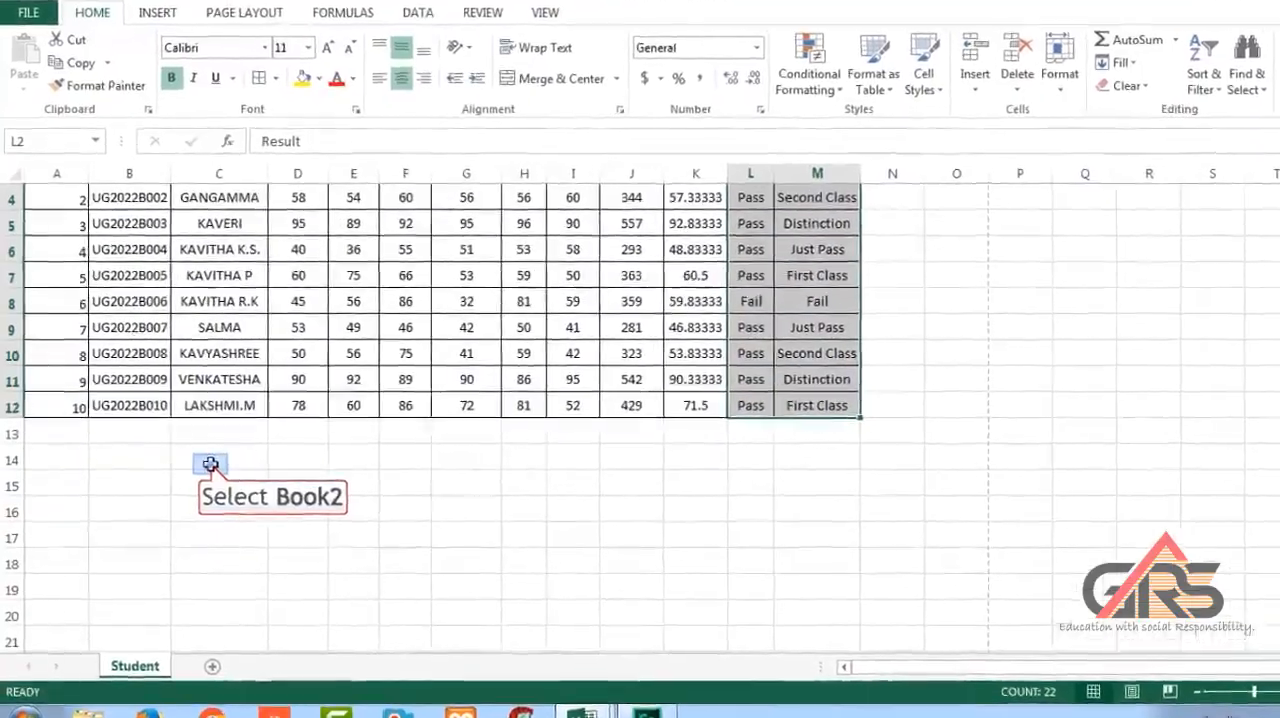
Enter the label "Number of Distinction Student" in cell C14 below the marks table.
click(205, 455)
text(Number of Distinction Student)
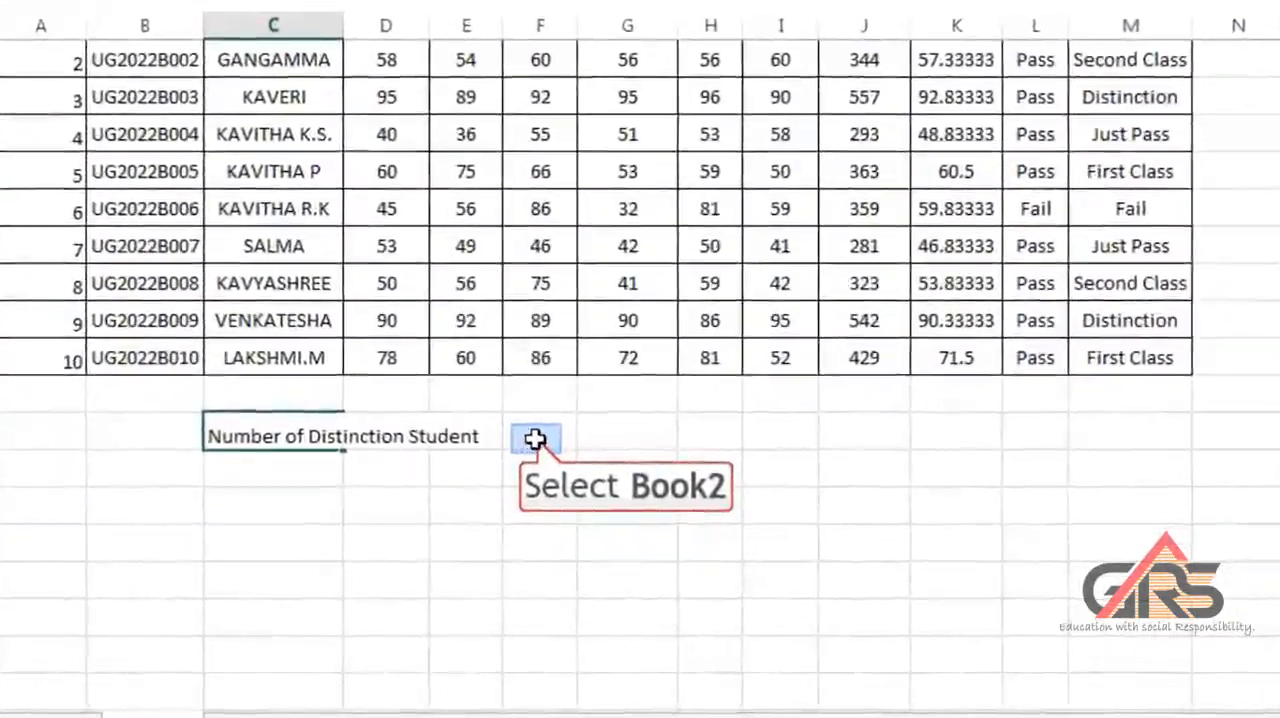
Enter a COUNTIF formula in F14 that counts "Distinction" in the Class range M3:M12.
click(497, 462)
text(=if)
key(BackSpace)
key(BackSpace)
text(countif()
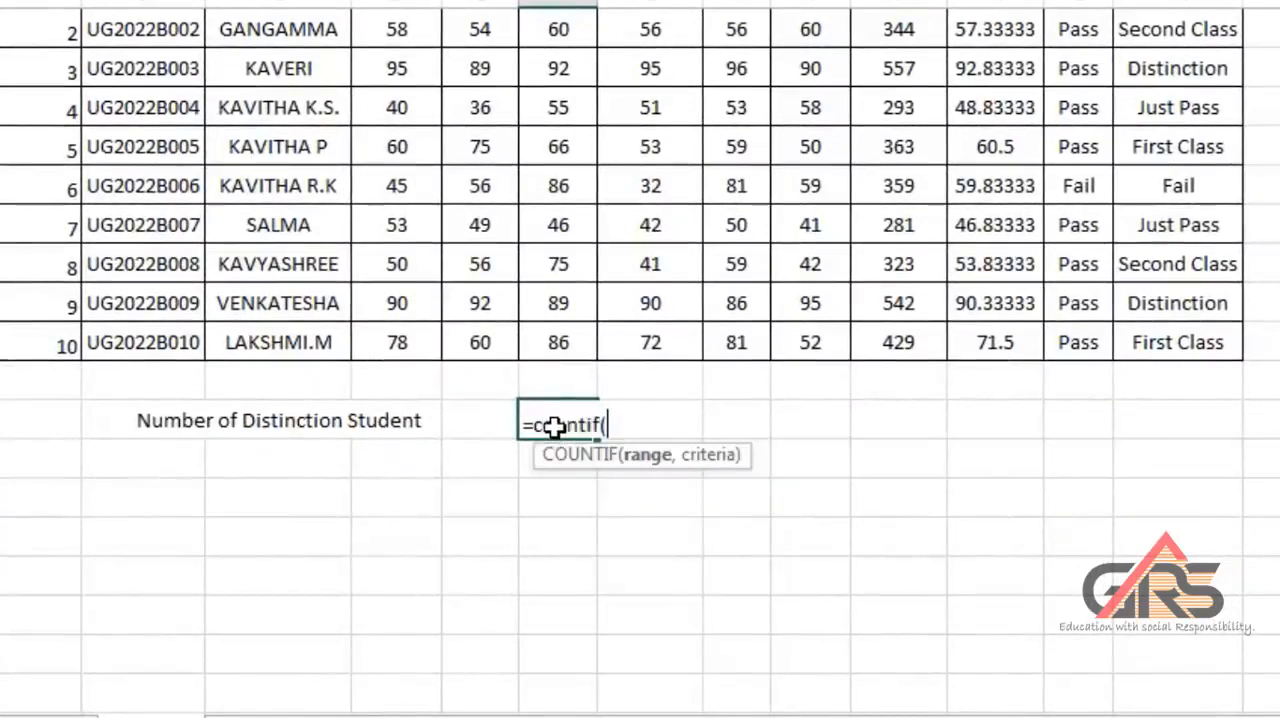
scroll(553, 425, up, 1)
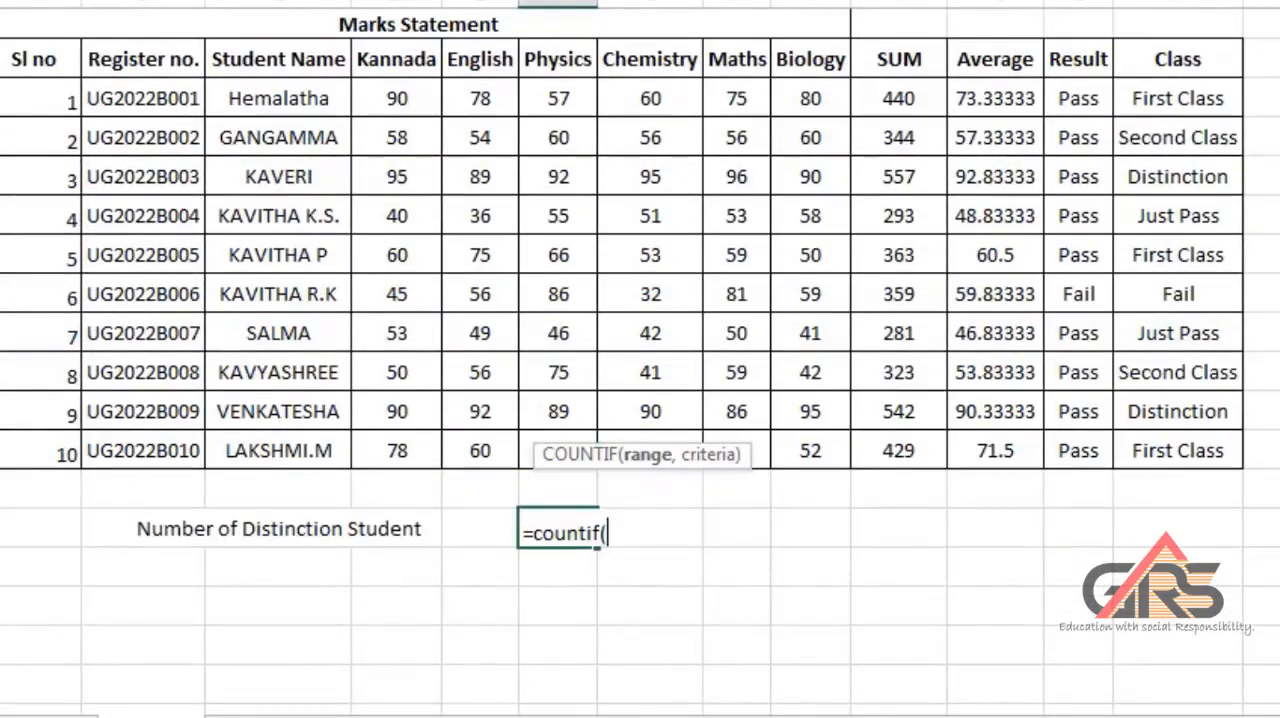
click(1170, 93)
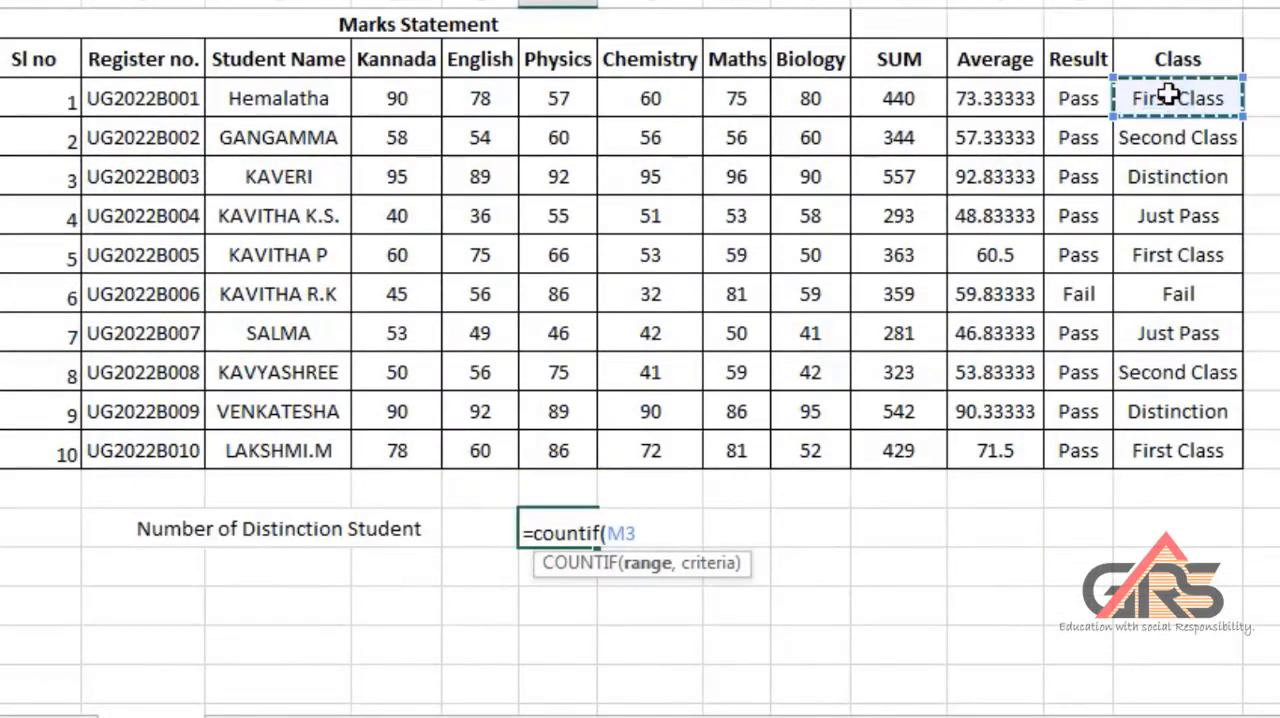
text(:)
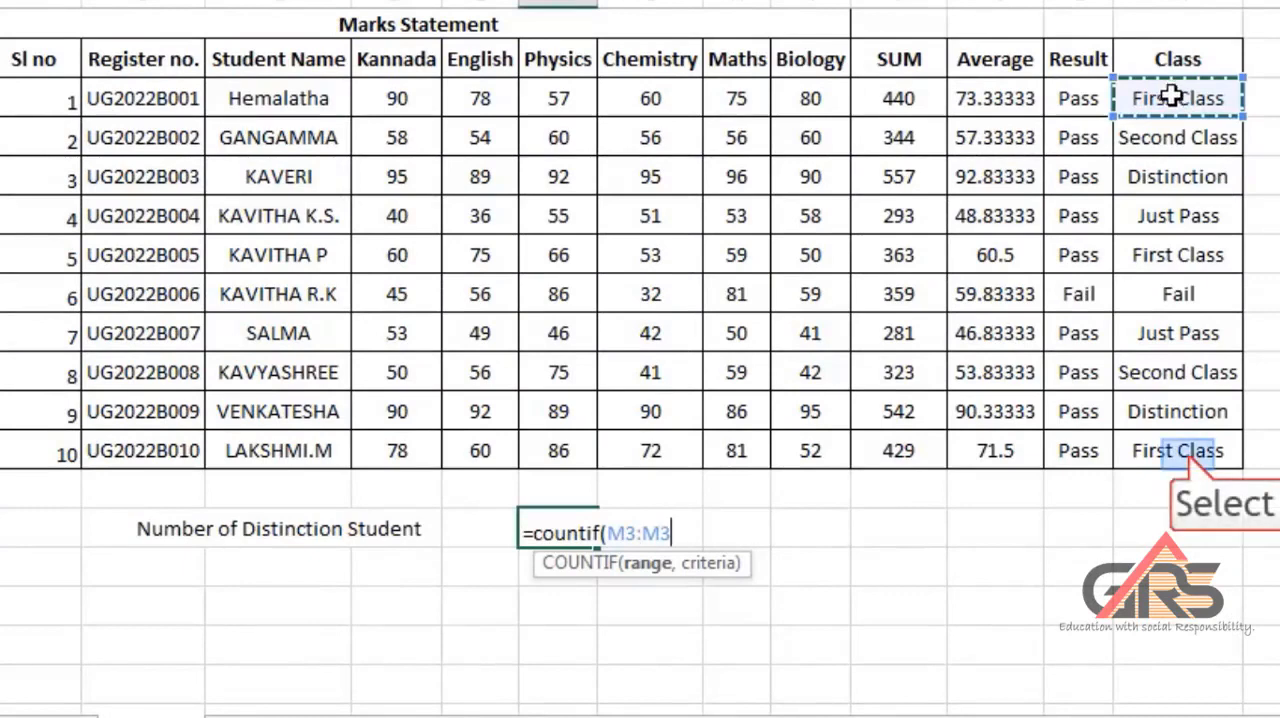
click(1187, 451)
text(,"Distinction)
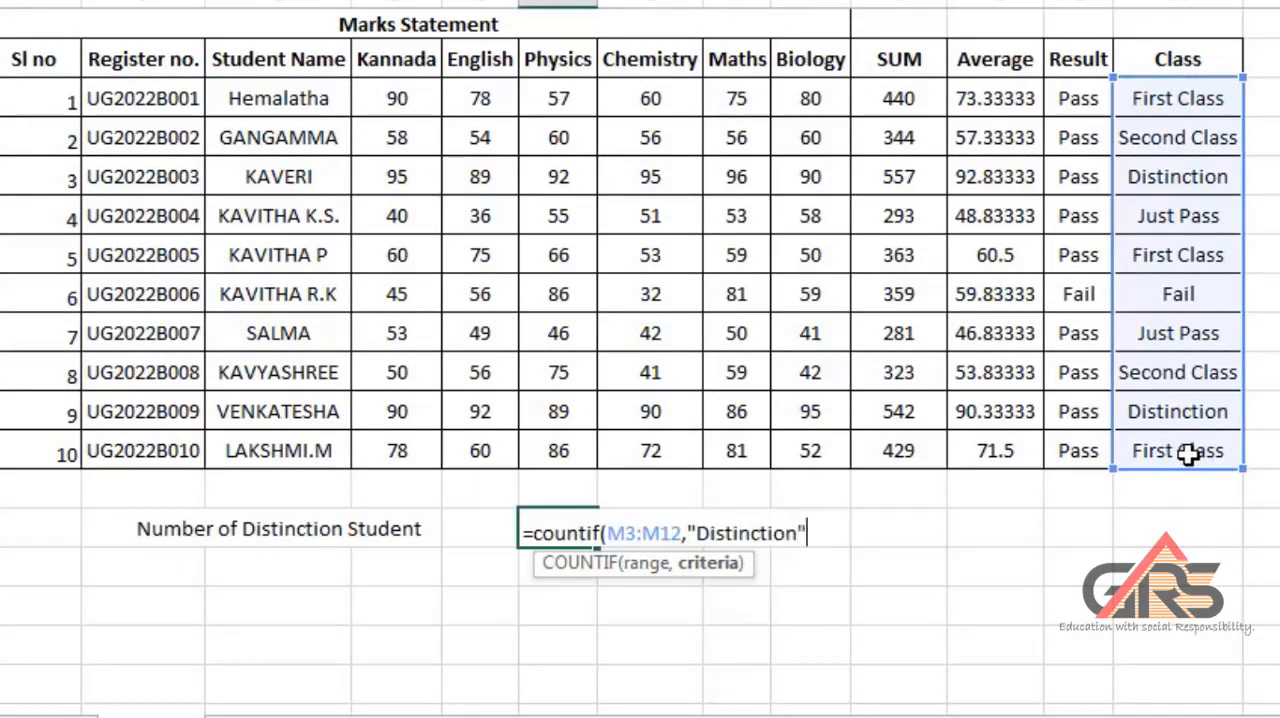
key(Return)
Enter the label "Number of First Student" in cell C15.
click(232, 566)
text(Number of F)
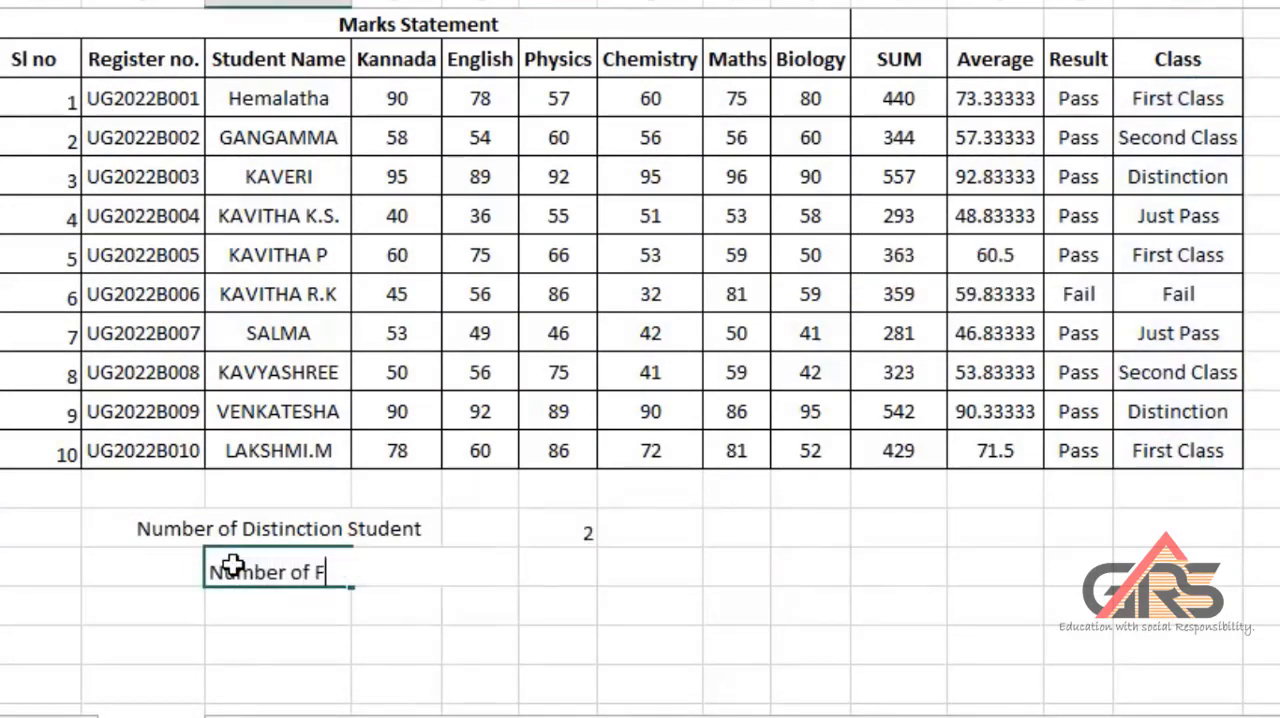
text(irst Student)
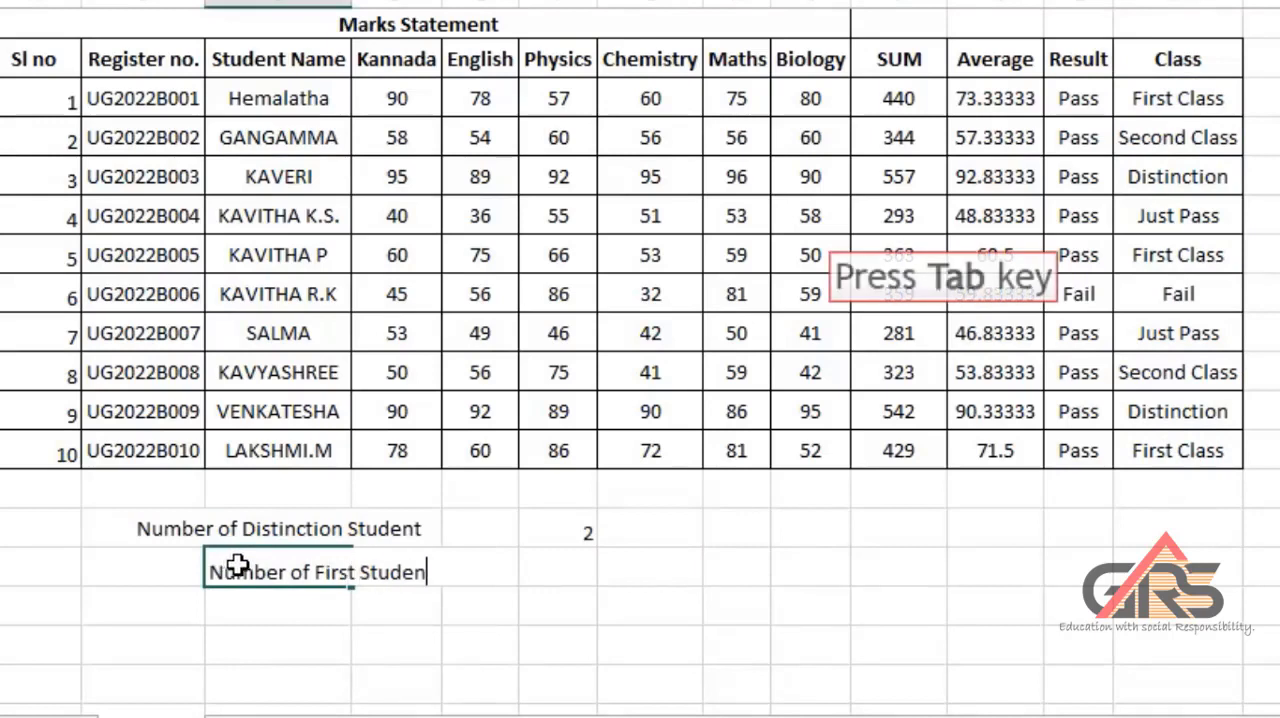
key(Tab)
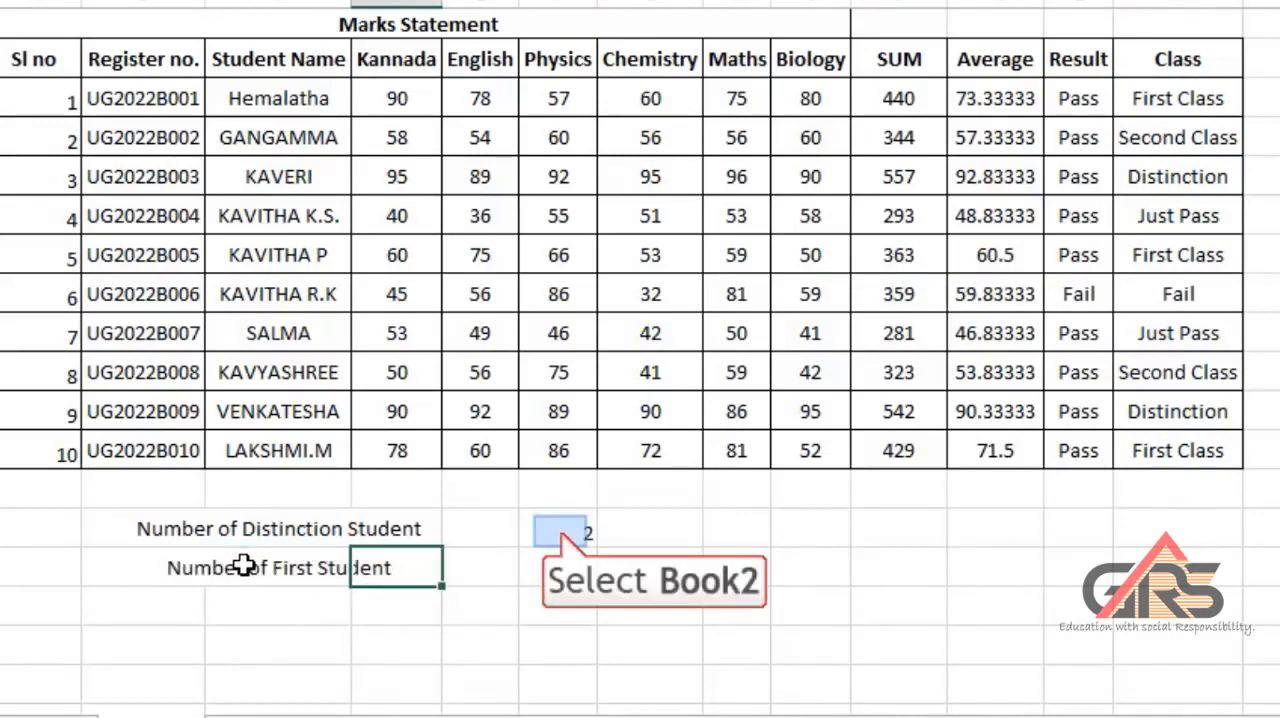
Begin a COUNTIF formula in F15 for the number of first class students.
click(556, 532)
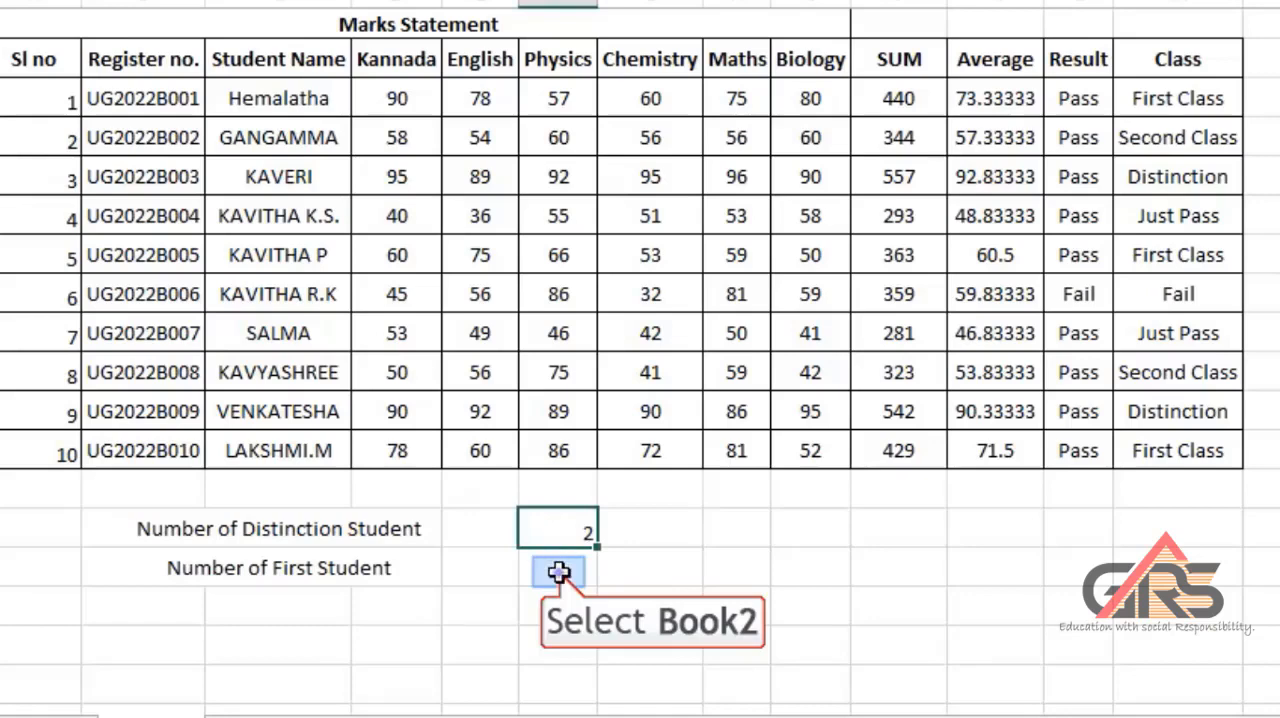
click(558, 572)
text(=countif()
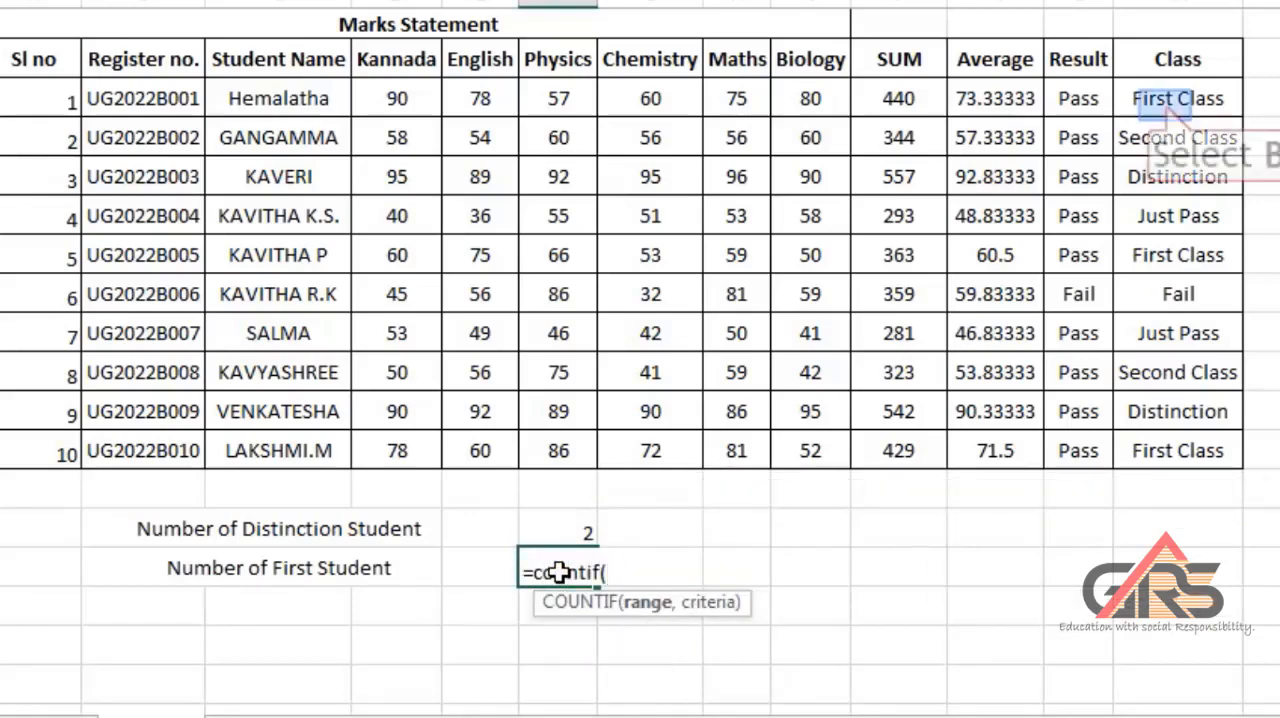